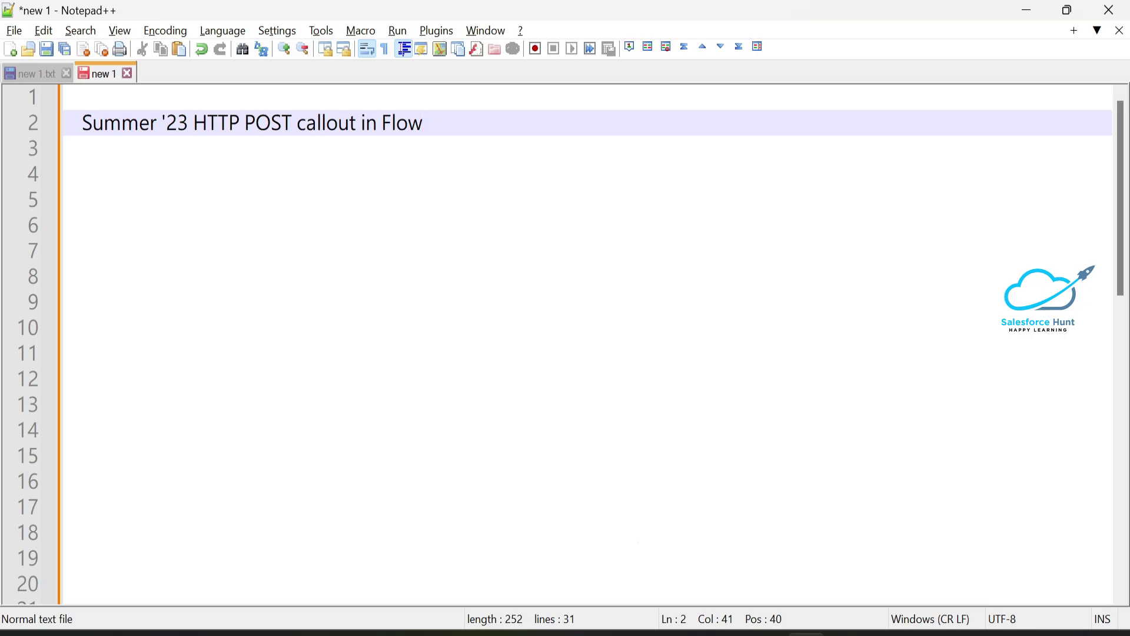
- Review the numbered list of setup steps in the notes, marking External Credential as the first one
scroll(589, 345, down, 5)
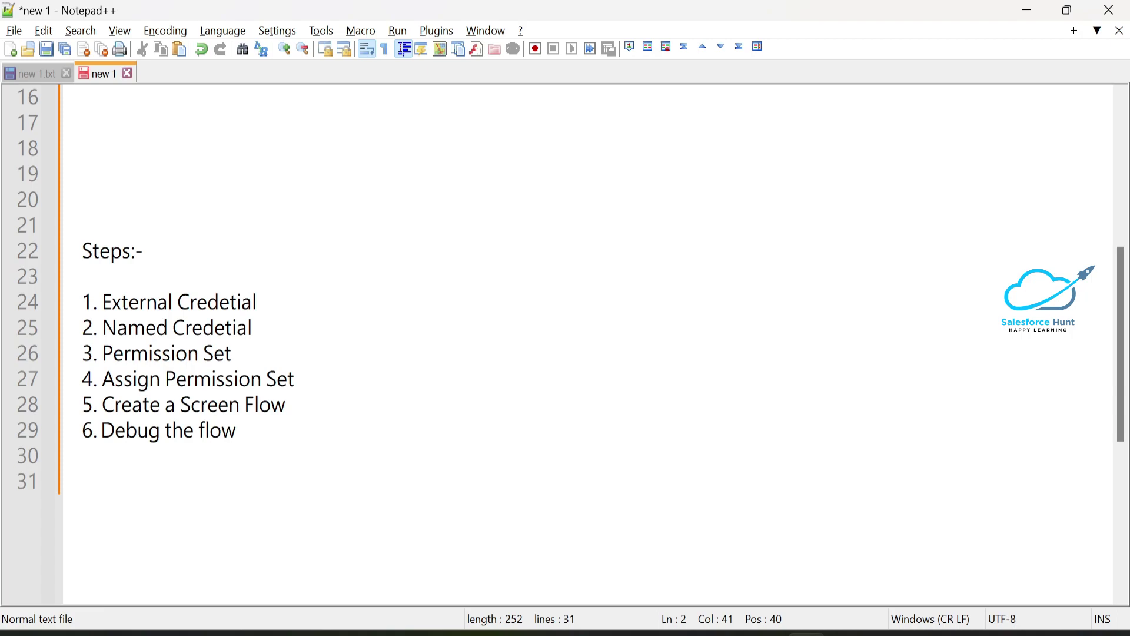
drag(103, 302, 257, 302)
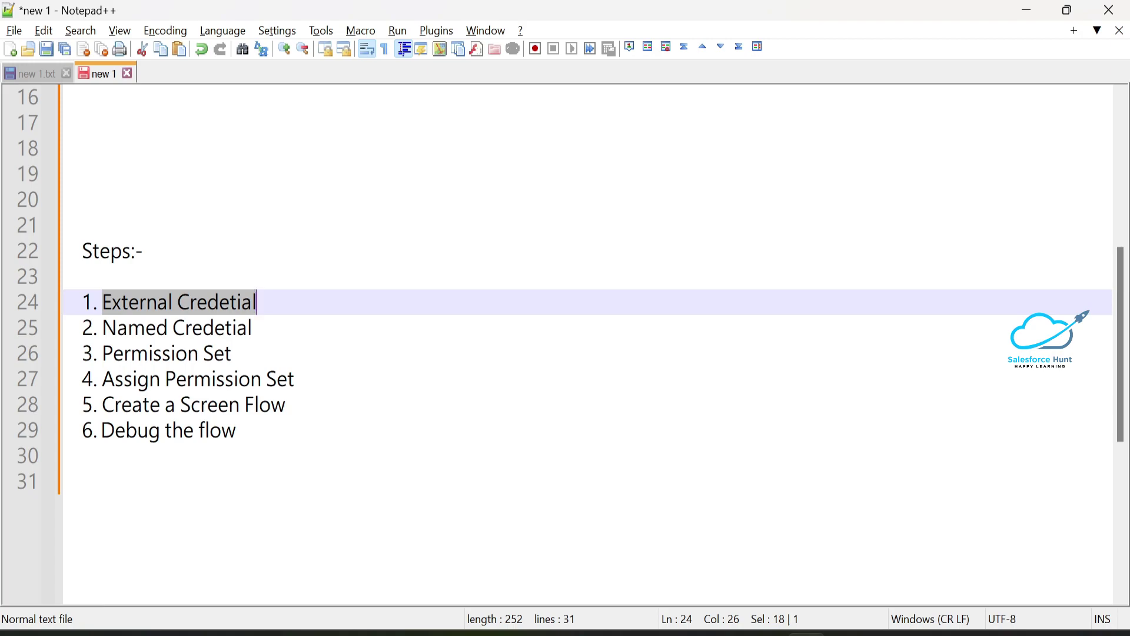
- Switch to Salesforce Setup, search the setup pages for "name" and open Named Credentials
key(alt+Tab)
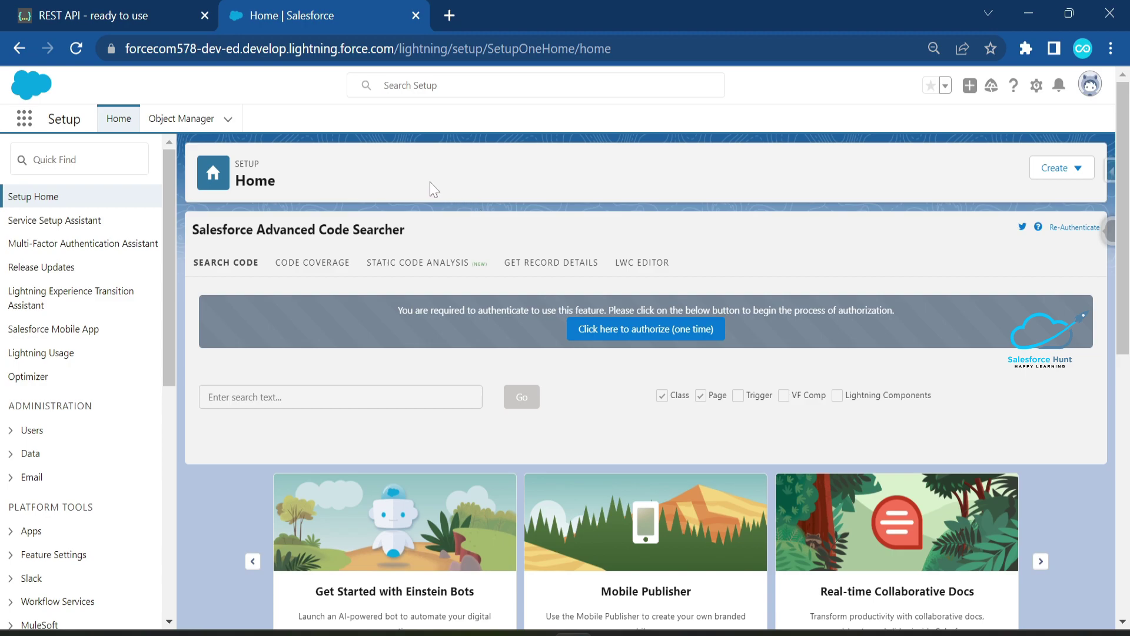
click(79, 159)
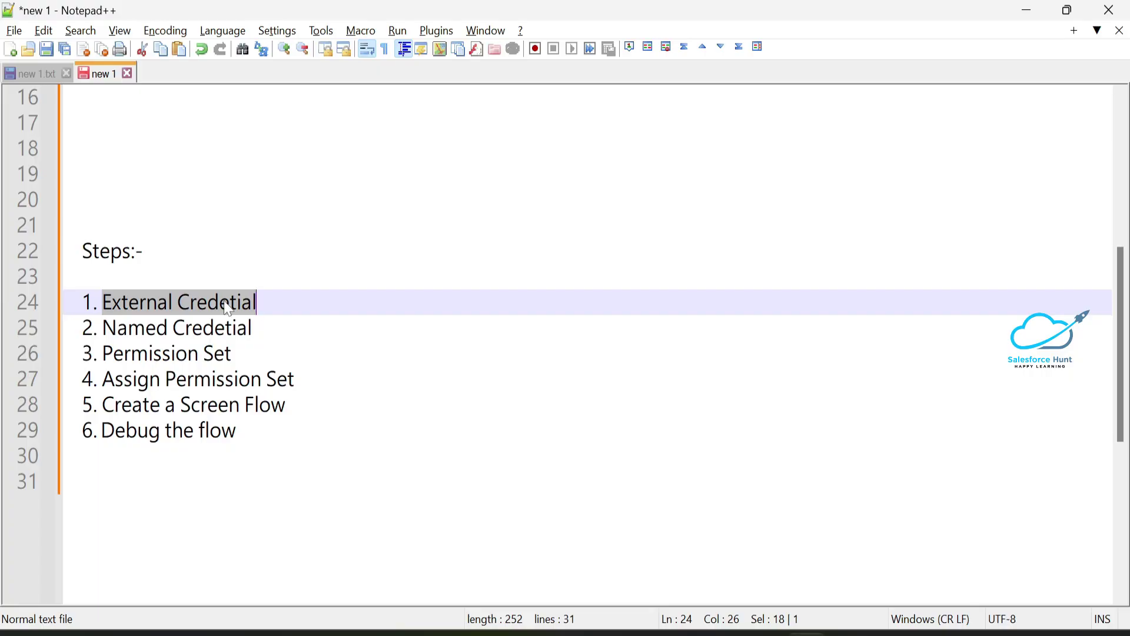
click(169, 302)
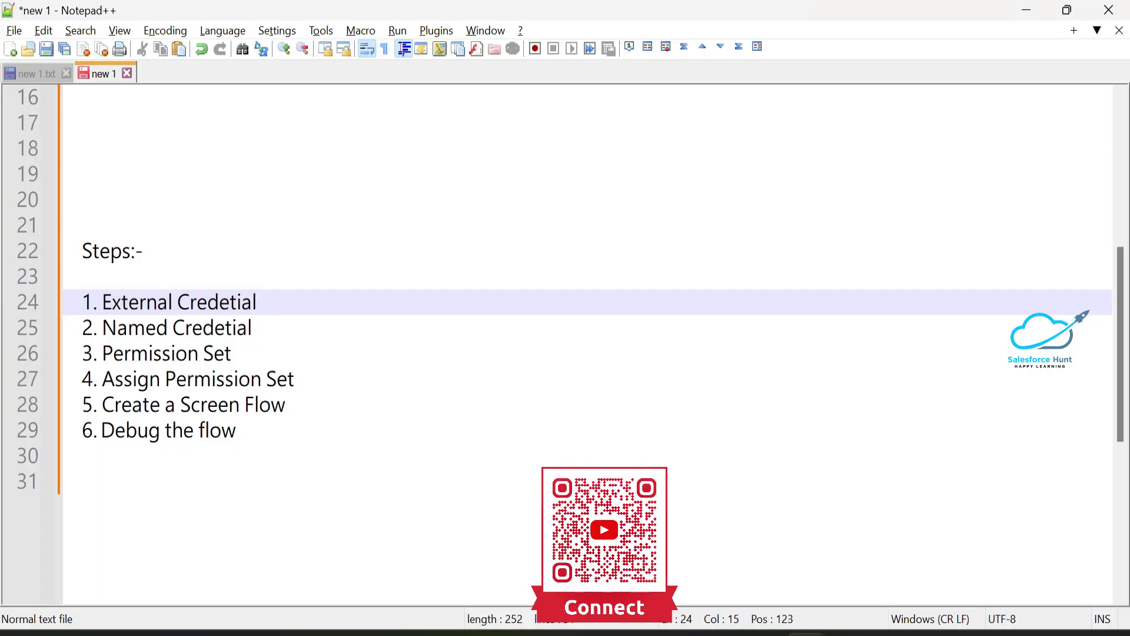
key(alt+Tab)
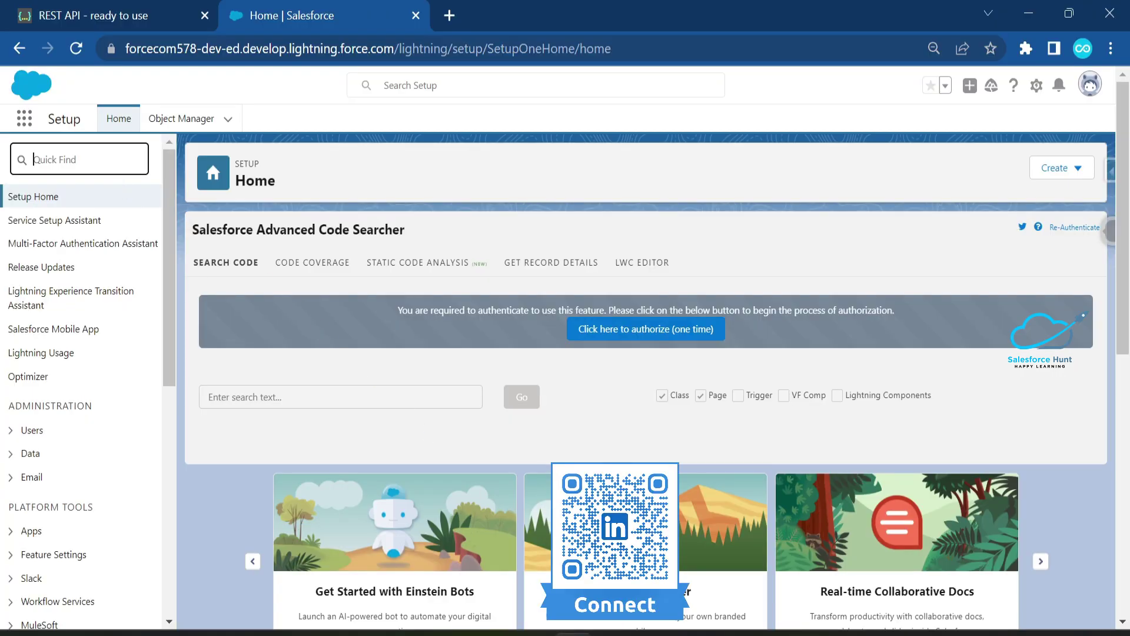
text(name)
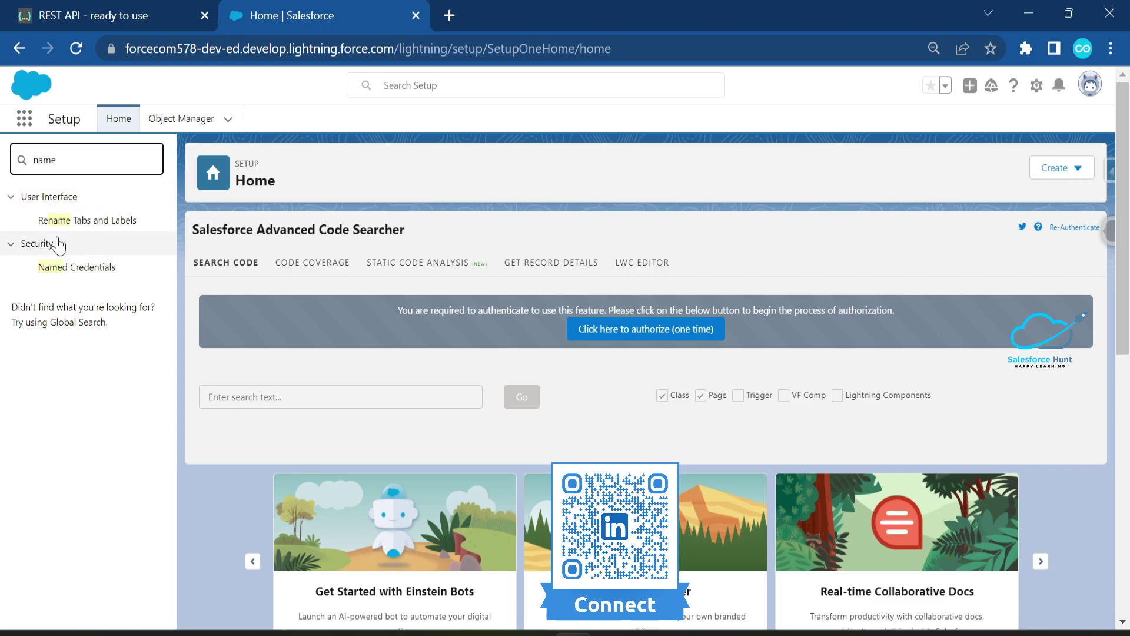
click(88, 269)
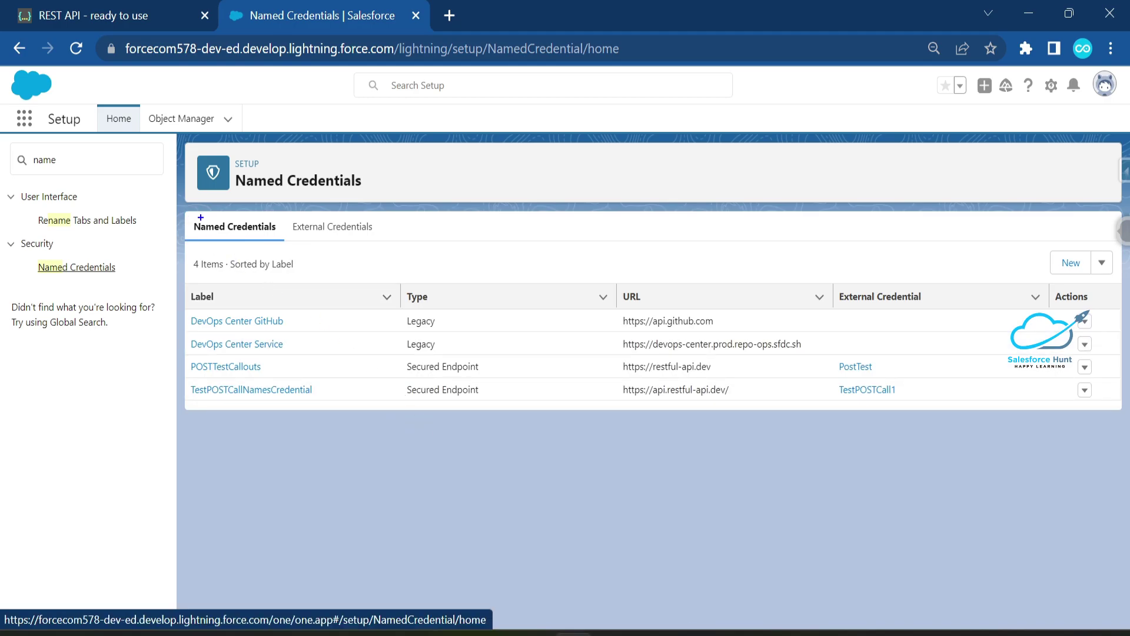
- Show the list of external credentials on the Named Credentials page
drag(186, 212, 280, 238)
mouse_move(285, 213)
mouse_down()
mouse_move(347, 241)
mouse_move(400, 236)
mouse_up()
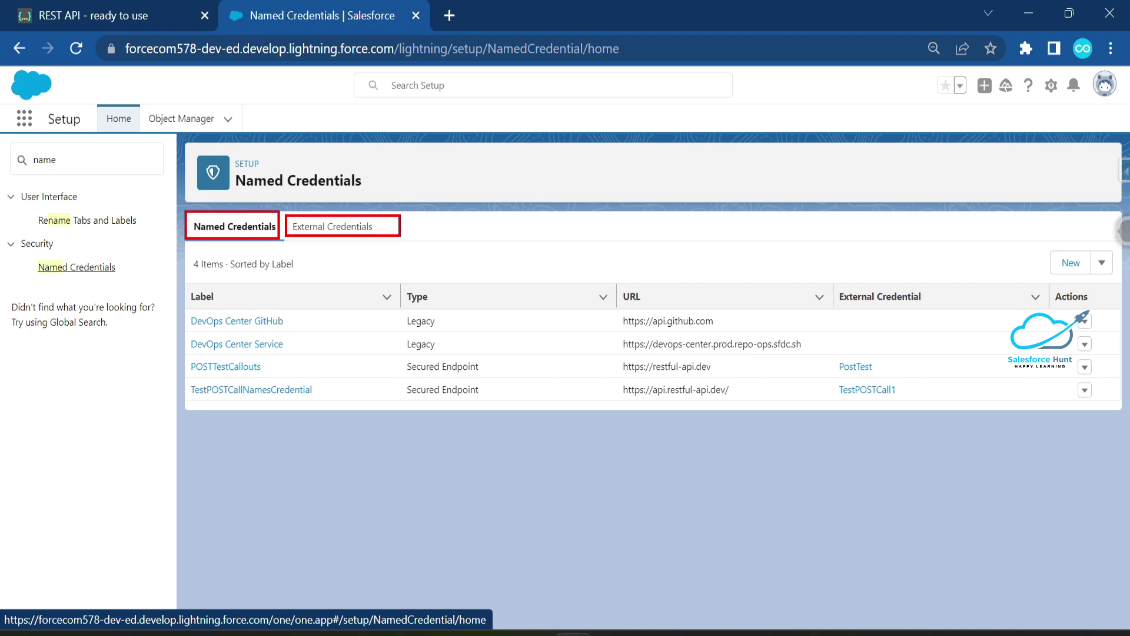
key(Escape)
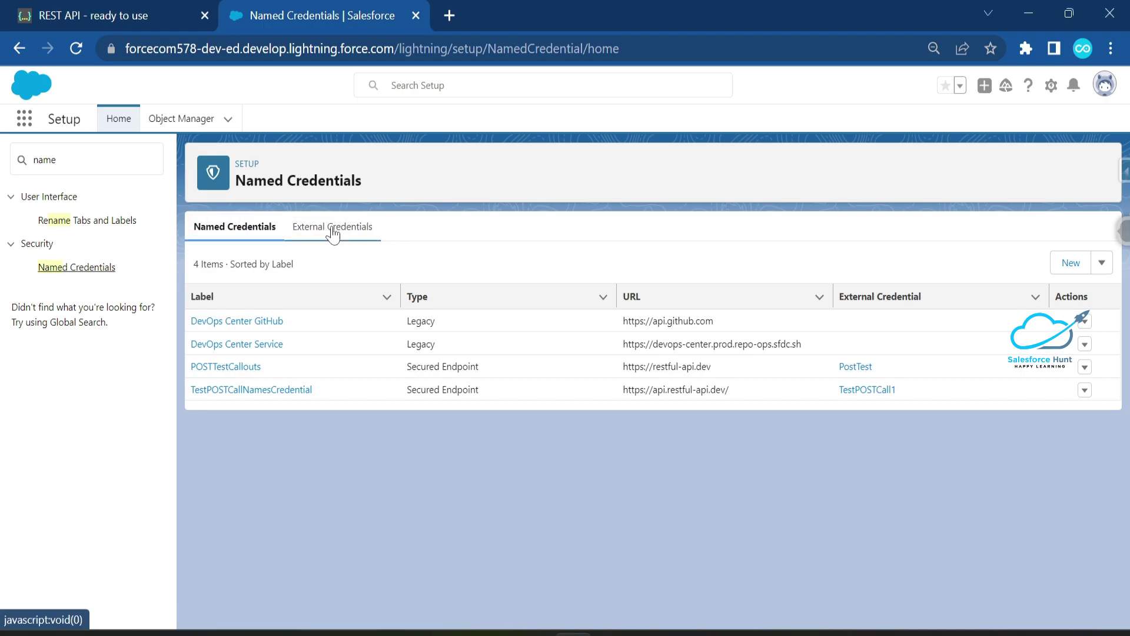
click(332, 231)
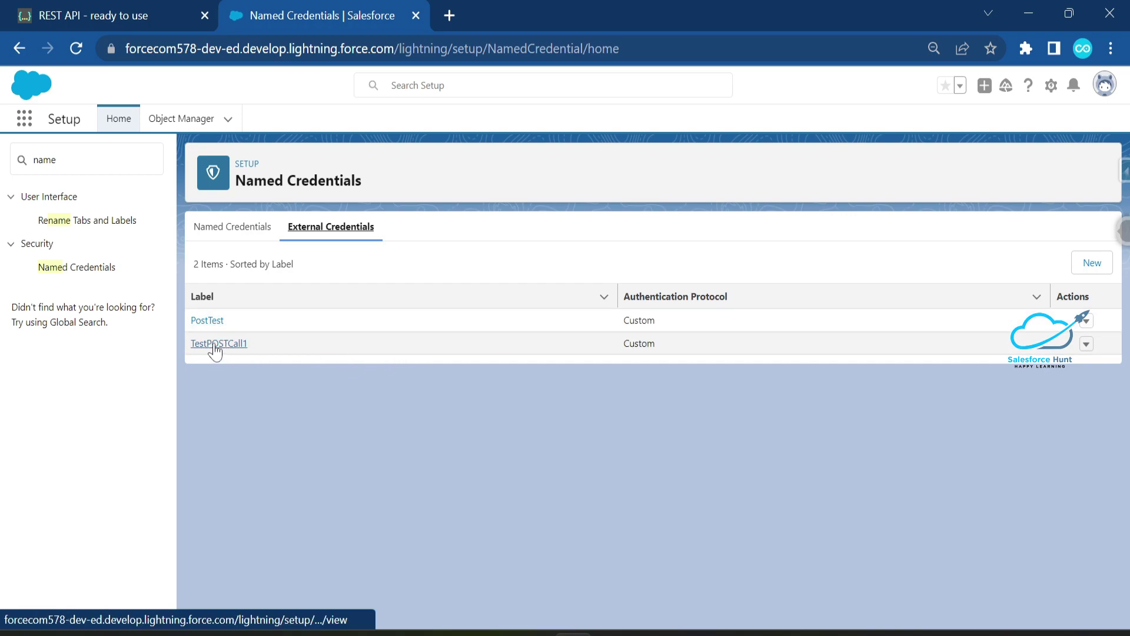
click(1089, 271)
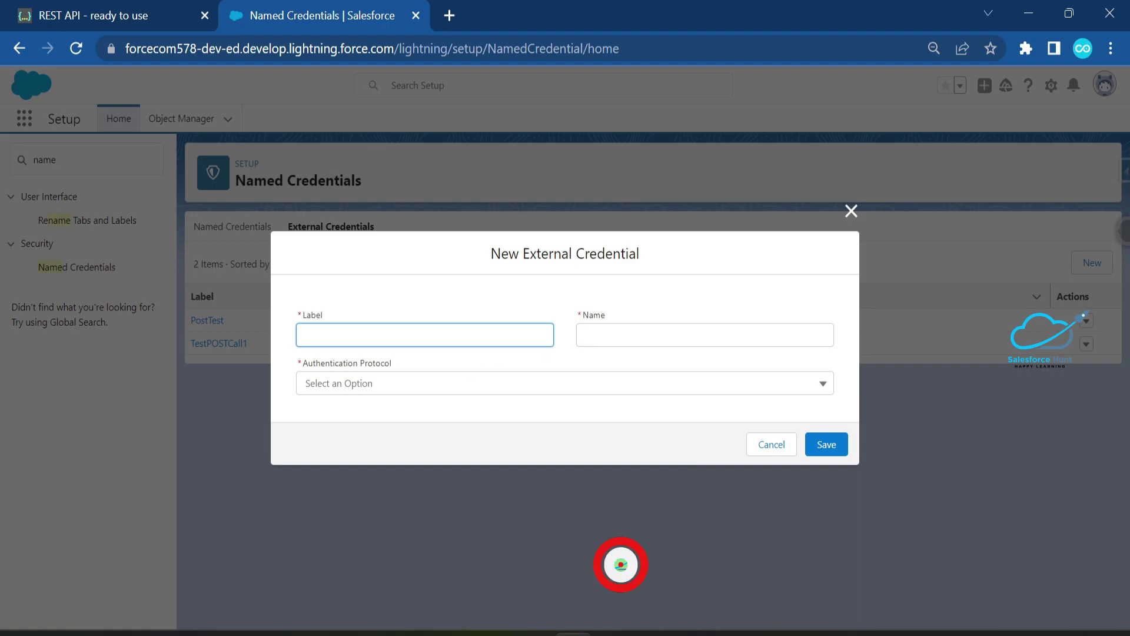
click(565, 383)
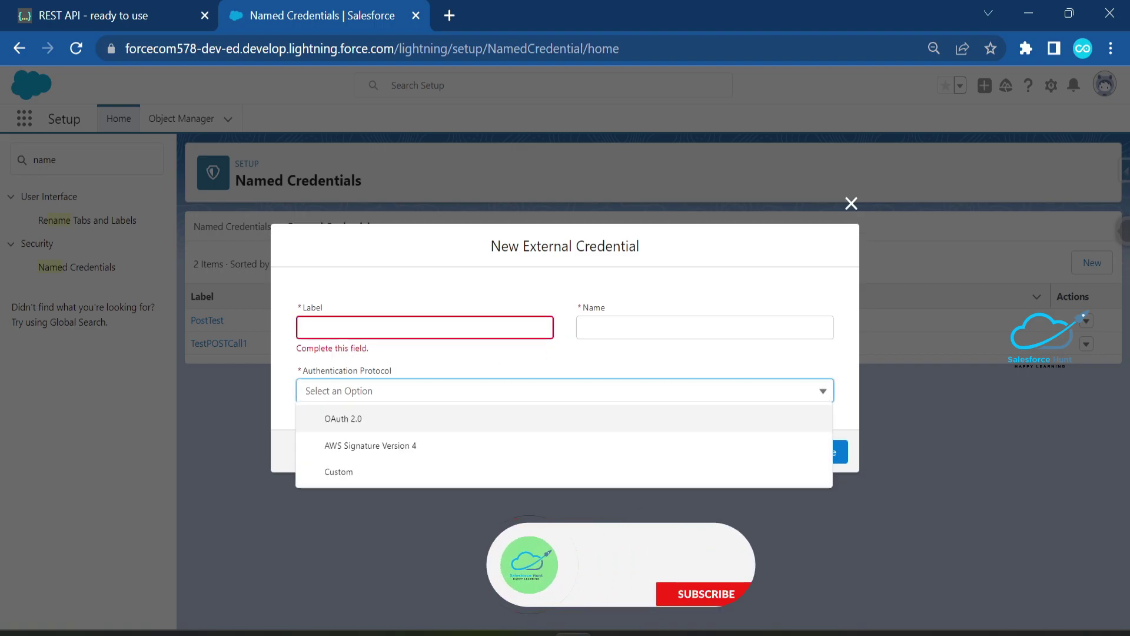
click(348, 471)
click(851, 203)
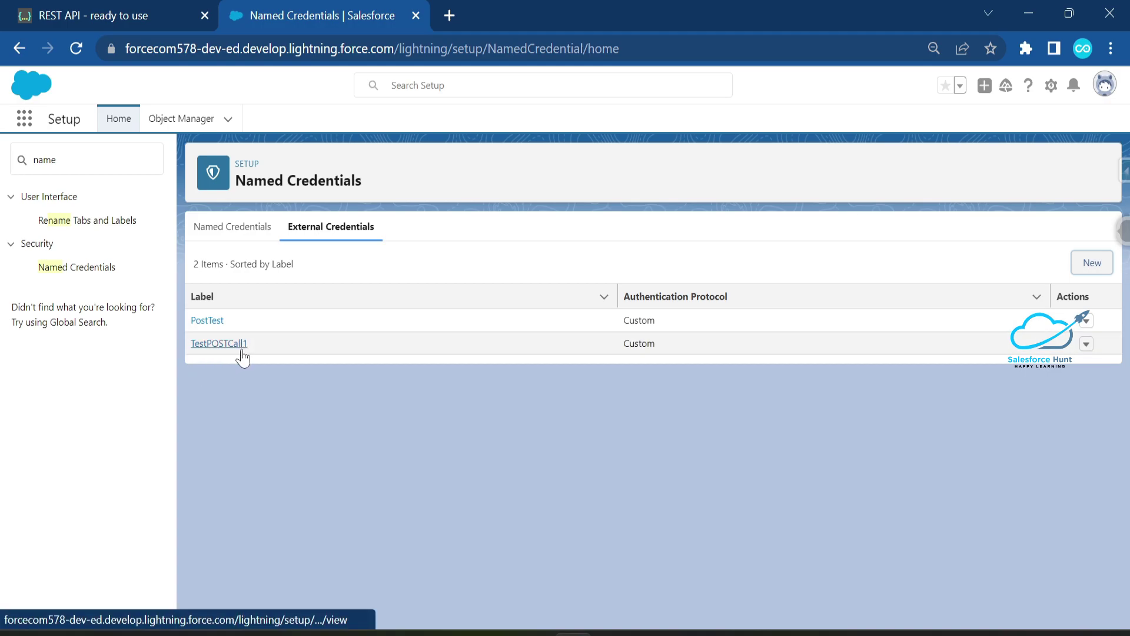
- Open the external credential TestPOSTCall1 and examine its label, name and authentication protocol
click(223, 344)
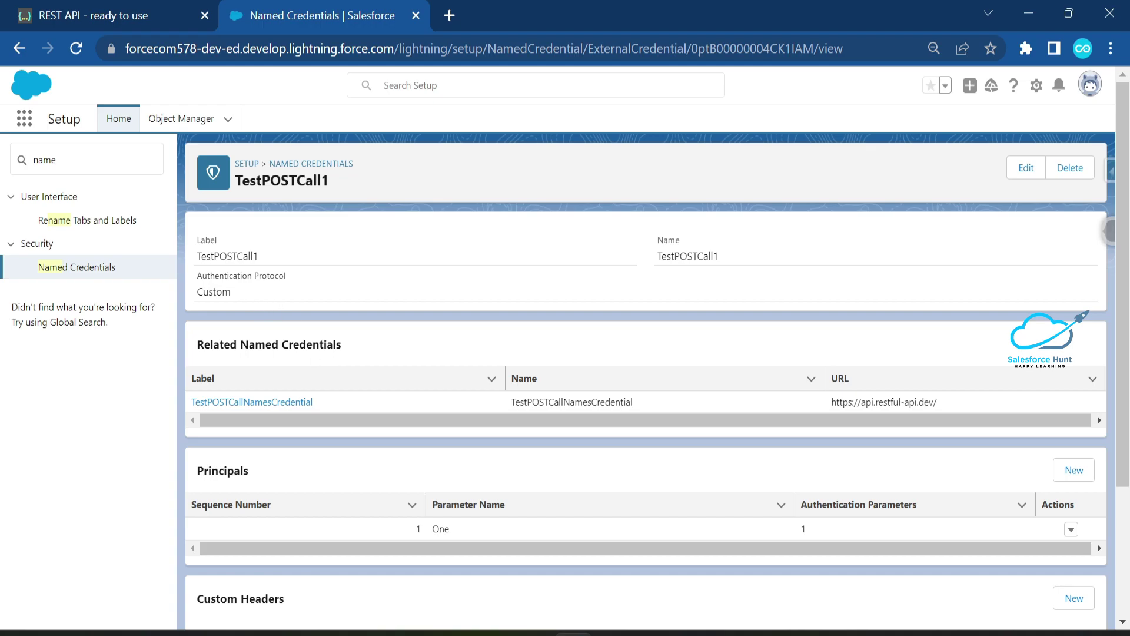
drag(266, 257, 200, 257)
drag(753, 255, 606, 265)
drag(319, 292, 189, 297)
- Return to Named Credentials, open TestPOSTCallNamesCredential and examine its label, name and URL
click(91, 266)
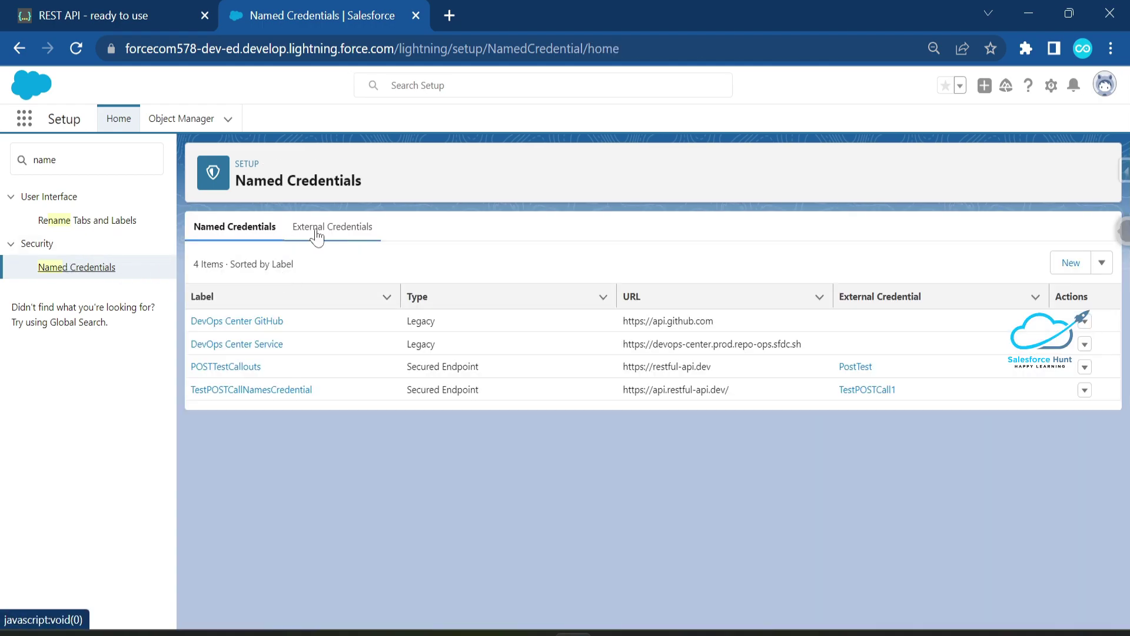
click(366, 233)
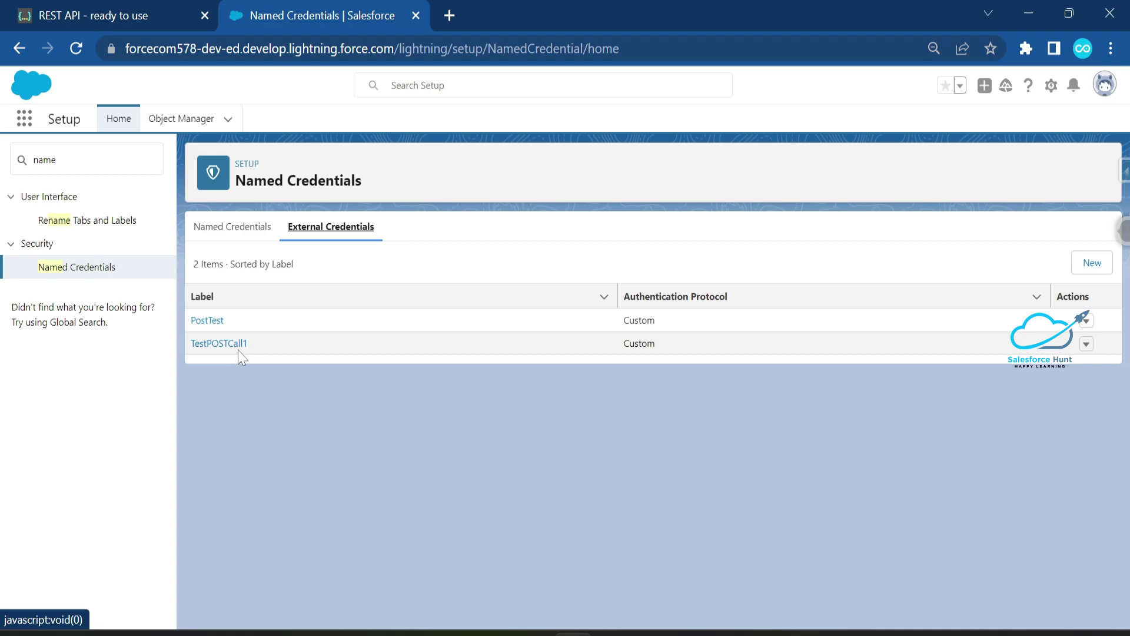
click(235, 239)
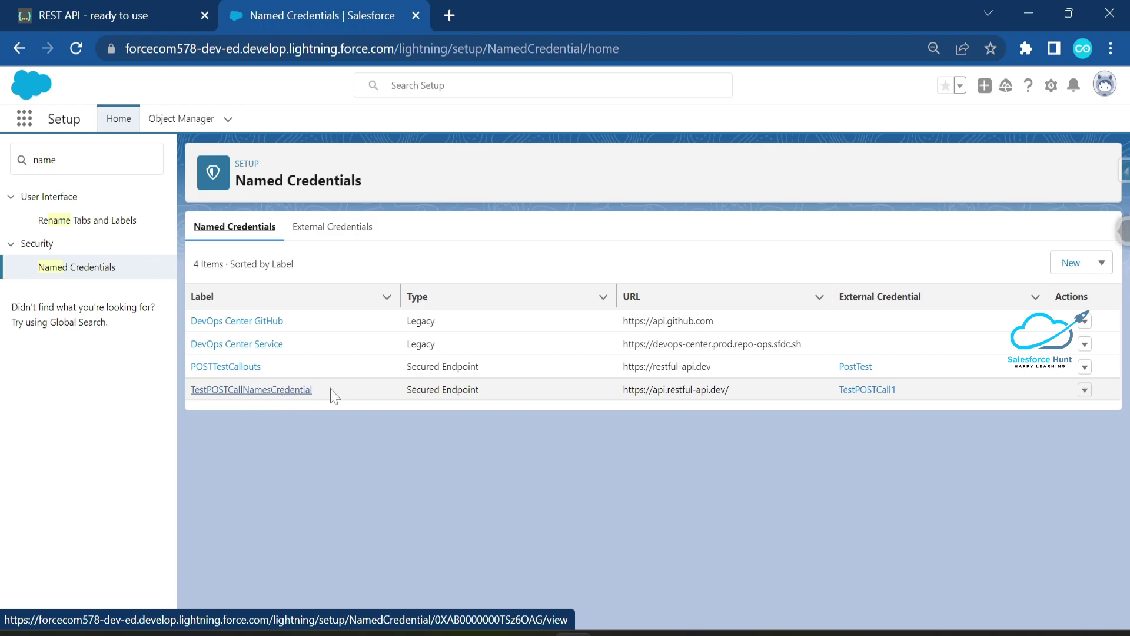
click(241, 390)
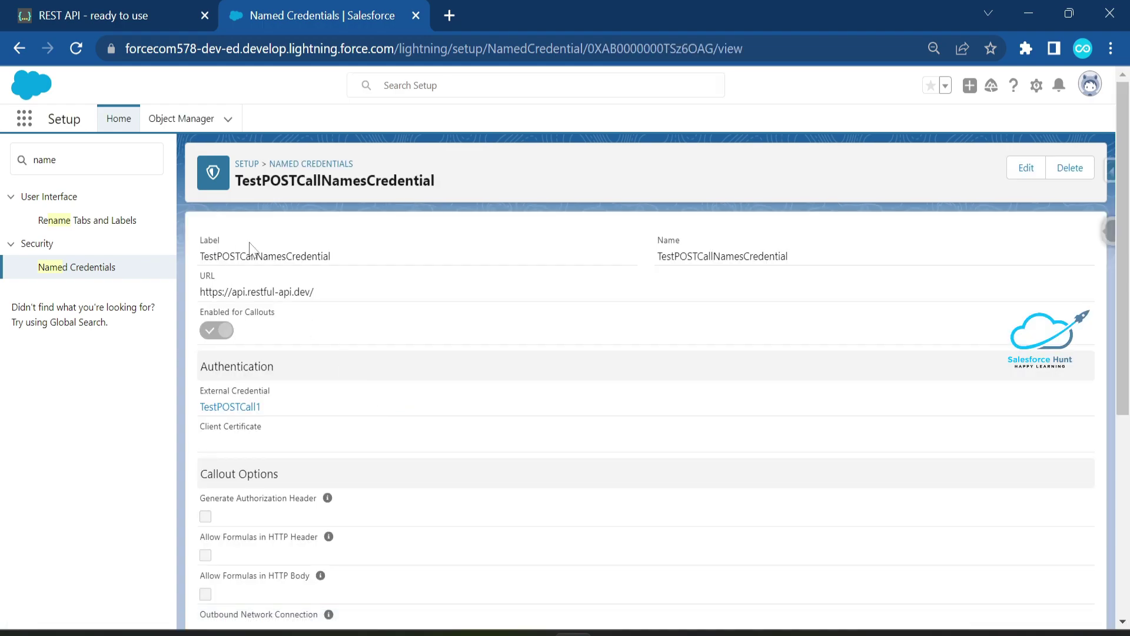
drag(198, 260, 344, 260)
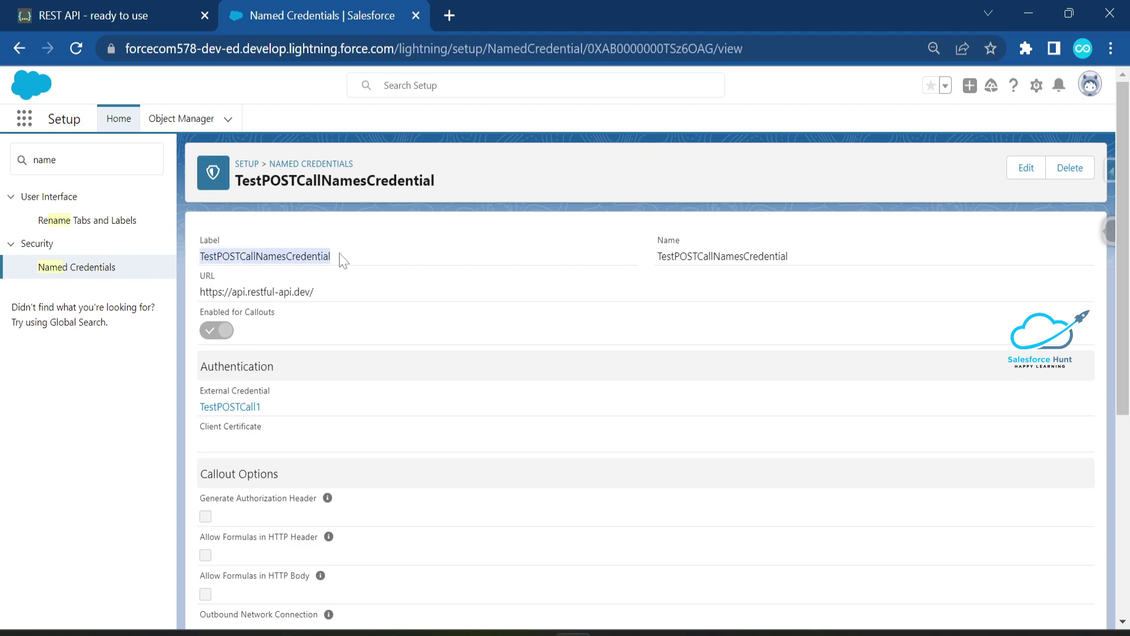
drag(653, 238, 692, 257)
drag(335, 293, 200, 293)
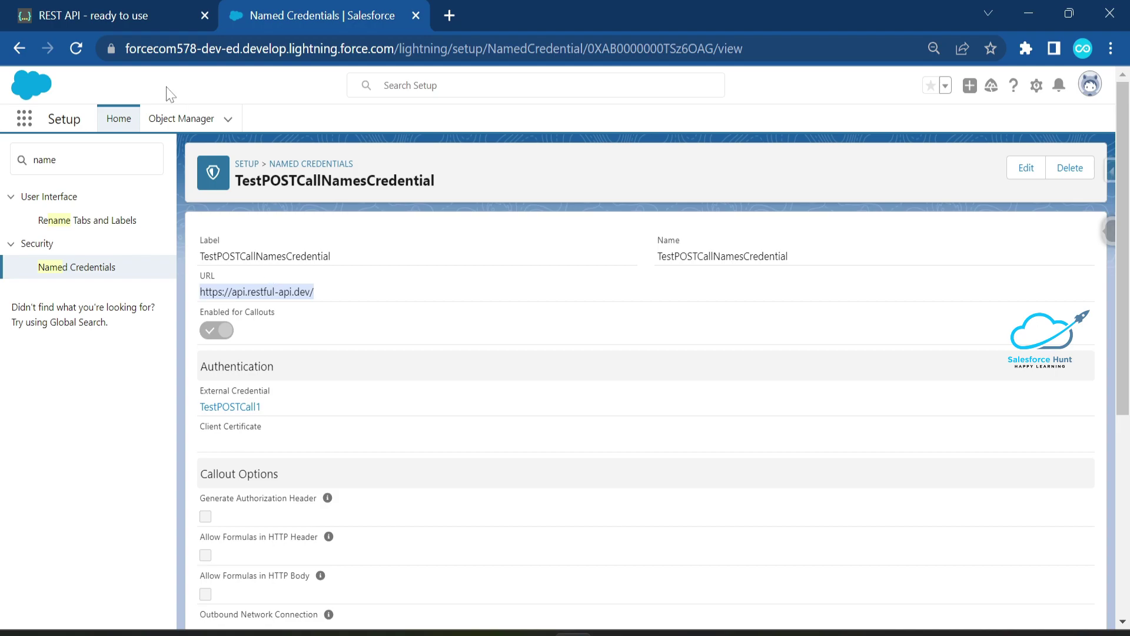
click(90, 13)
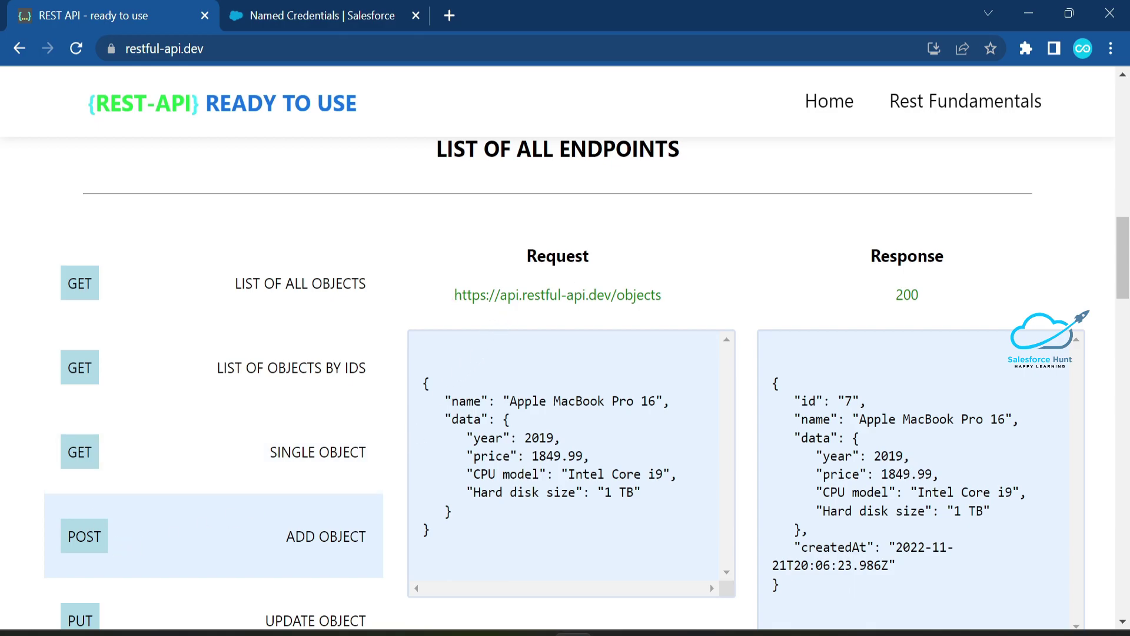
mouse_move(454, 295)
mouse_down()
mouse_move(677, 300)
mouse_move(453, 295)
mouse_up()
key(ctrl+c)
click(534, 312)
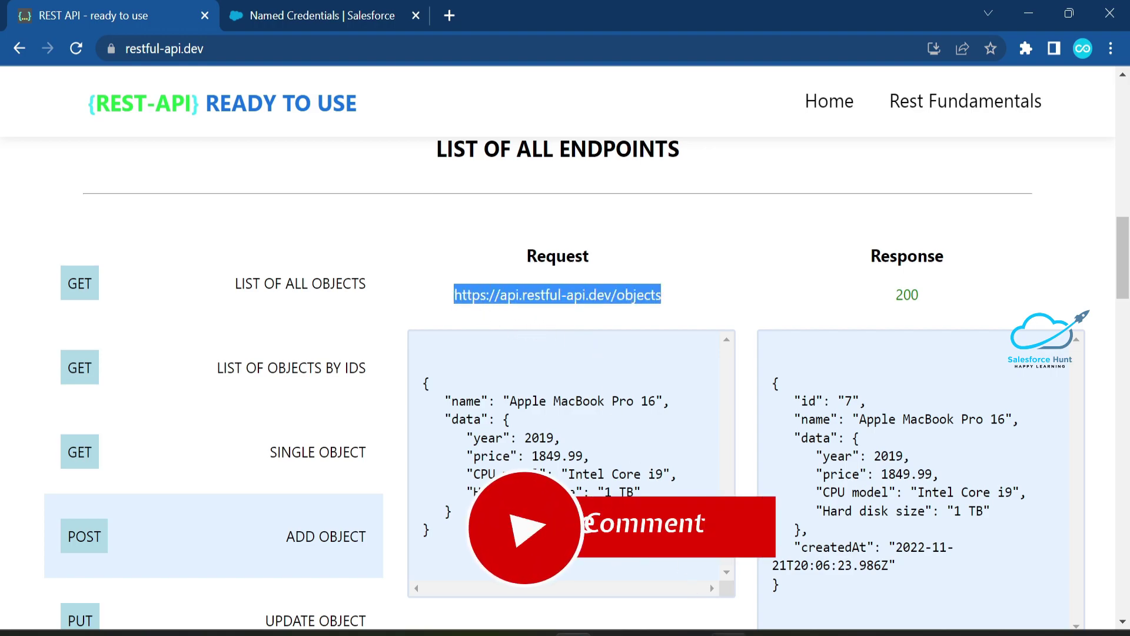
key(alt+Tab)
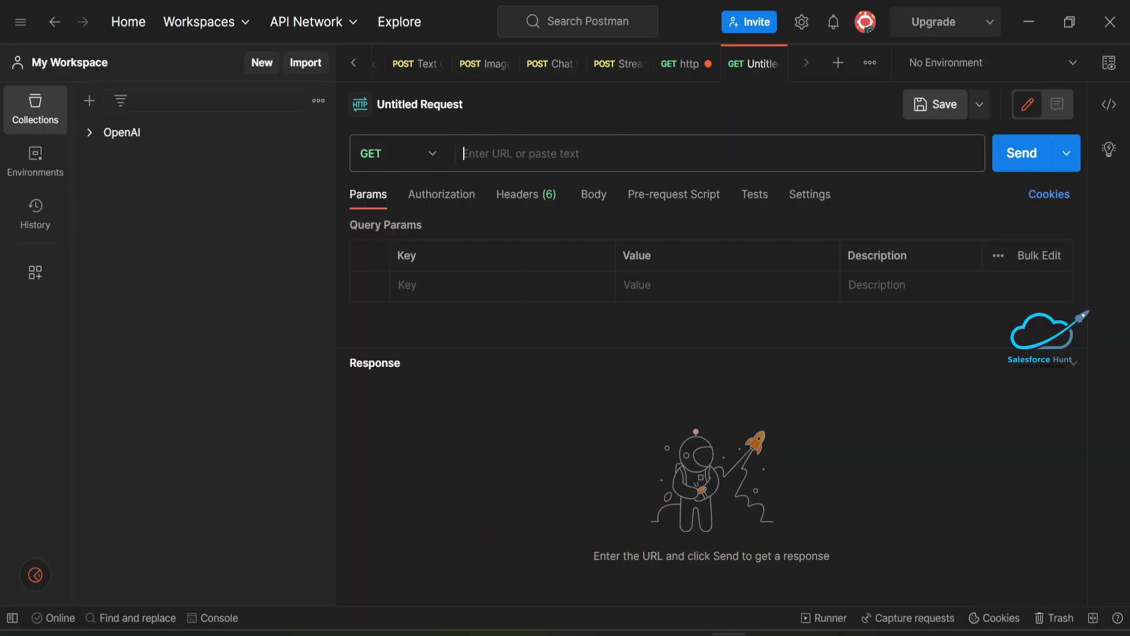
click(431, 156)
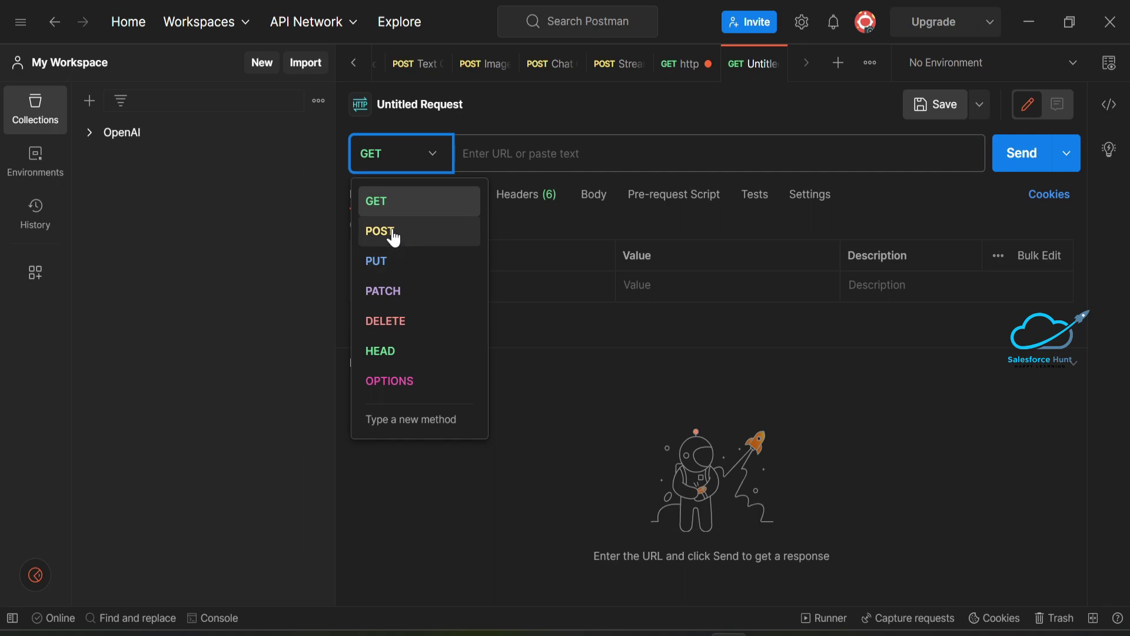
click(394, 236)
key(ctrl+v)
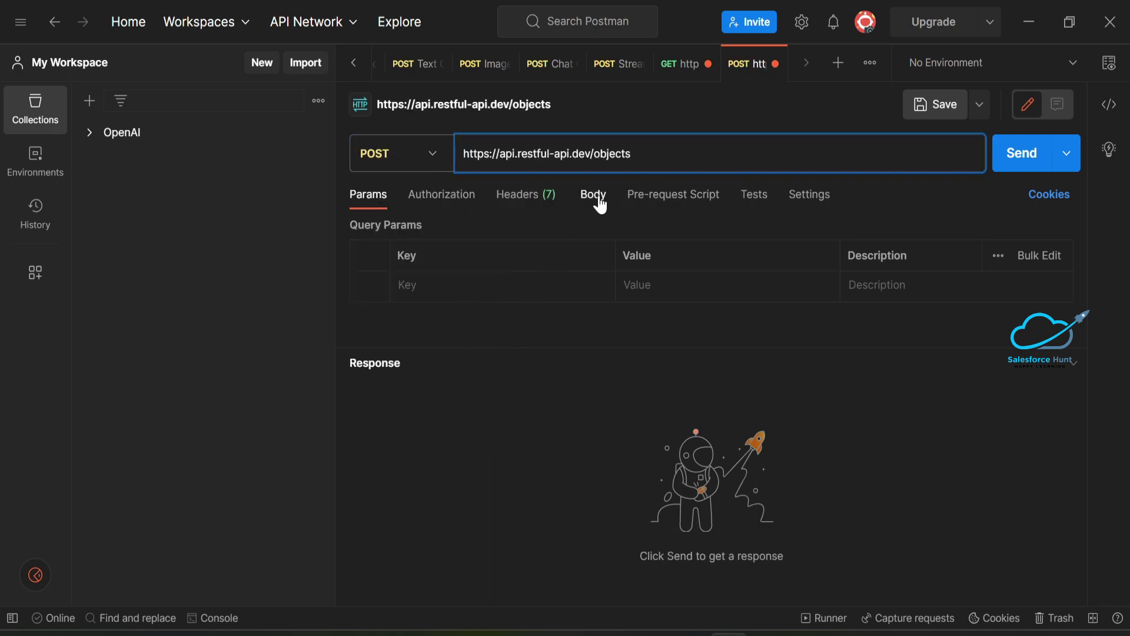
- Set the POST request's body format to raw JSON
click(595, 197)
click(648, 229)
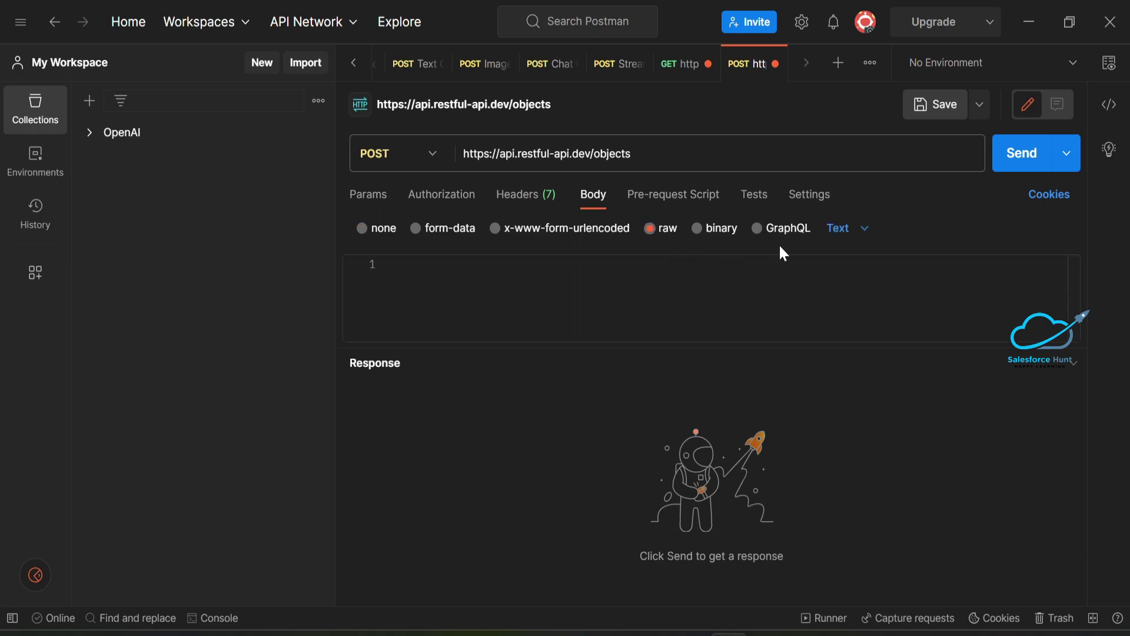
click(838, 229)
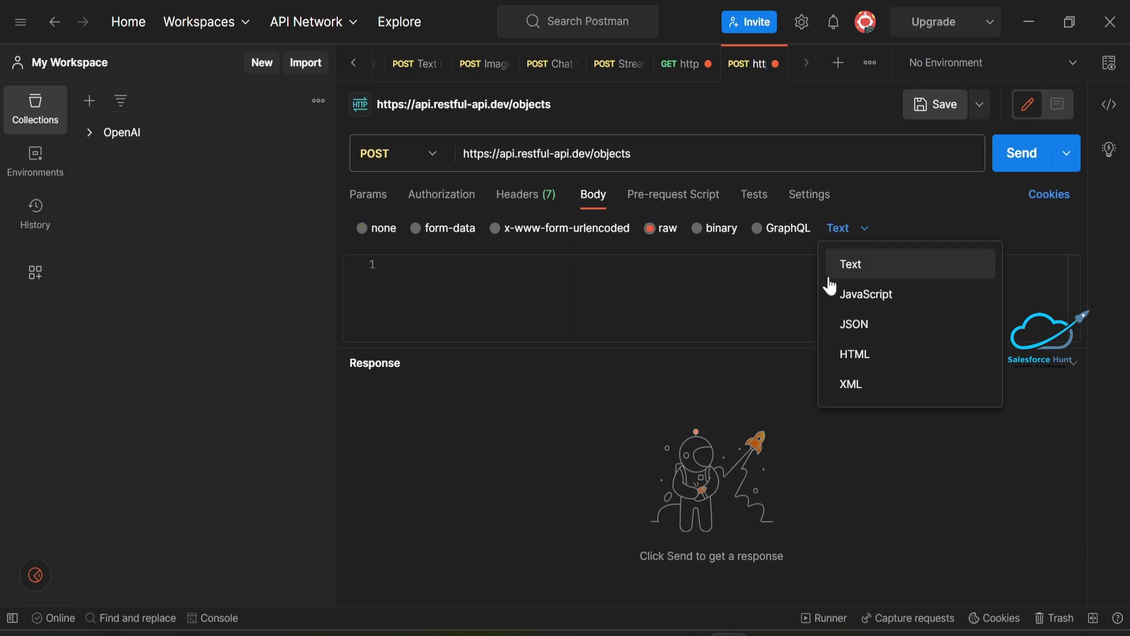
click(870, 326)
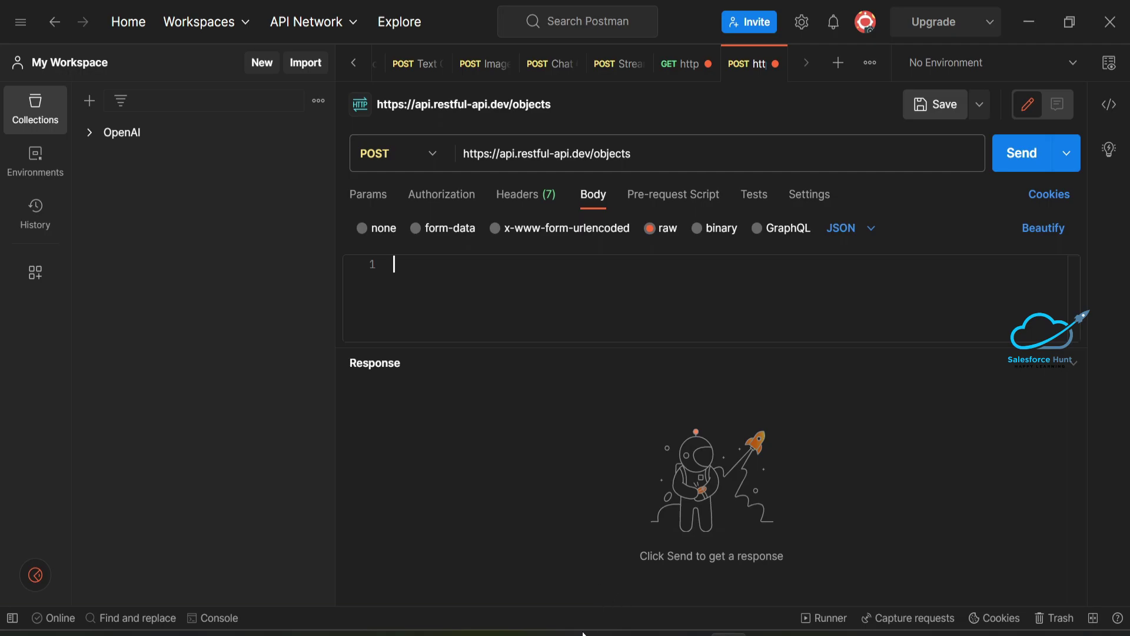
- Copy the Apple MacBook Pro 16 sample request JSON from restful-api.dev into the Postman request body and enlarge the body editor
key(alt+Tab)
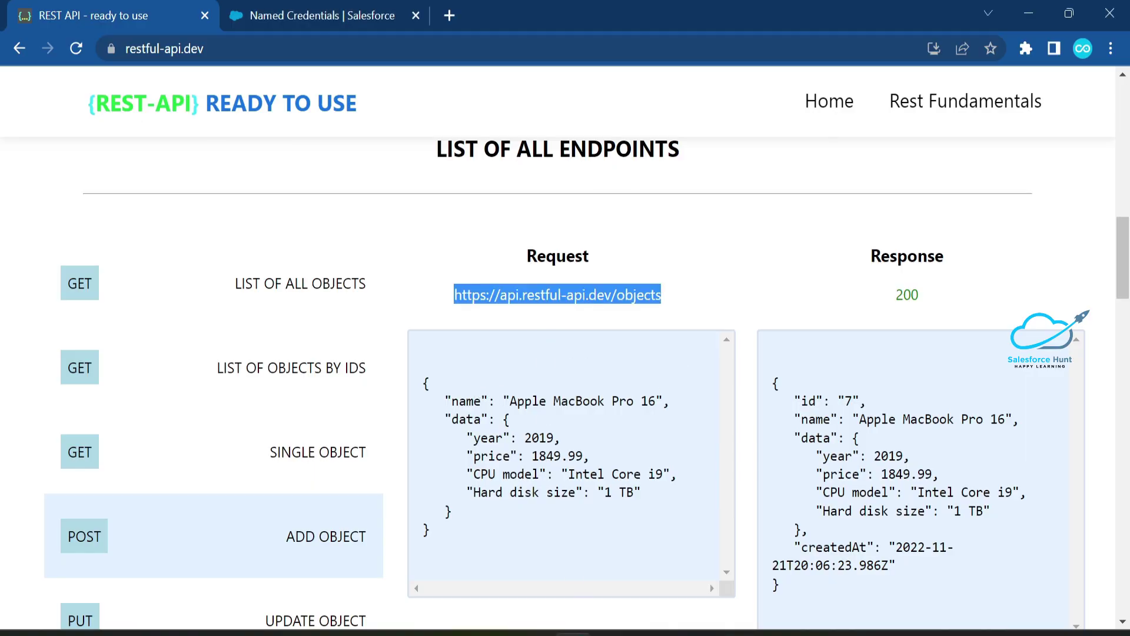
drag(423, 382, 453, 539)
key(ctrl+c)
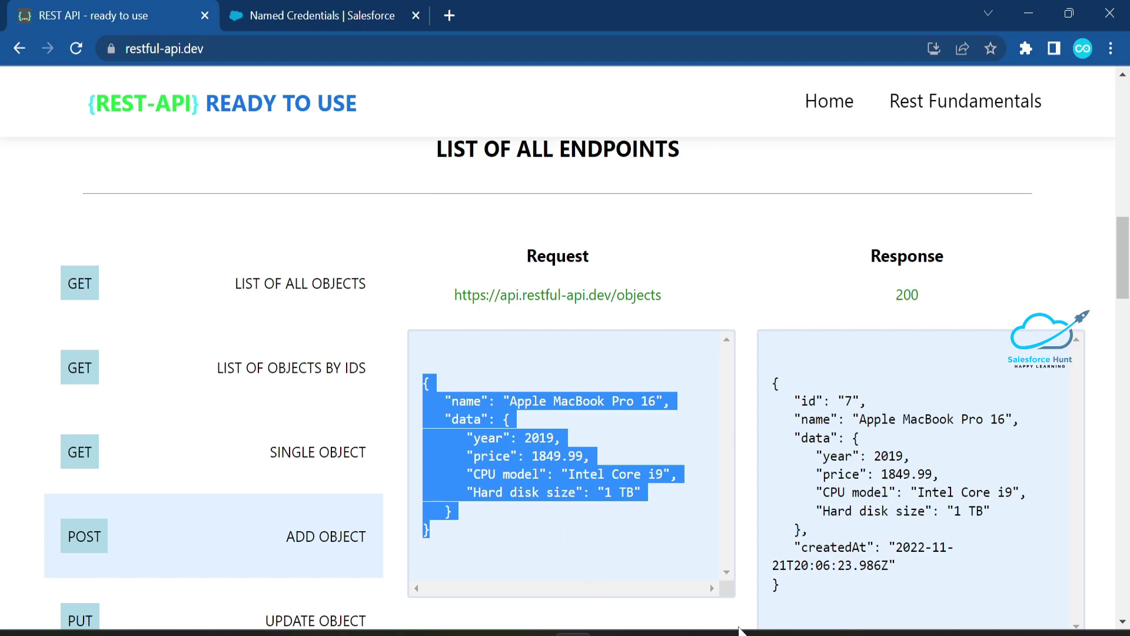
key(alt+Tab)
key(ctrl+v)
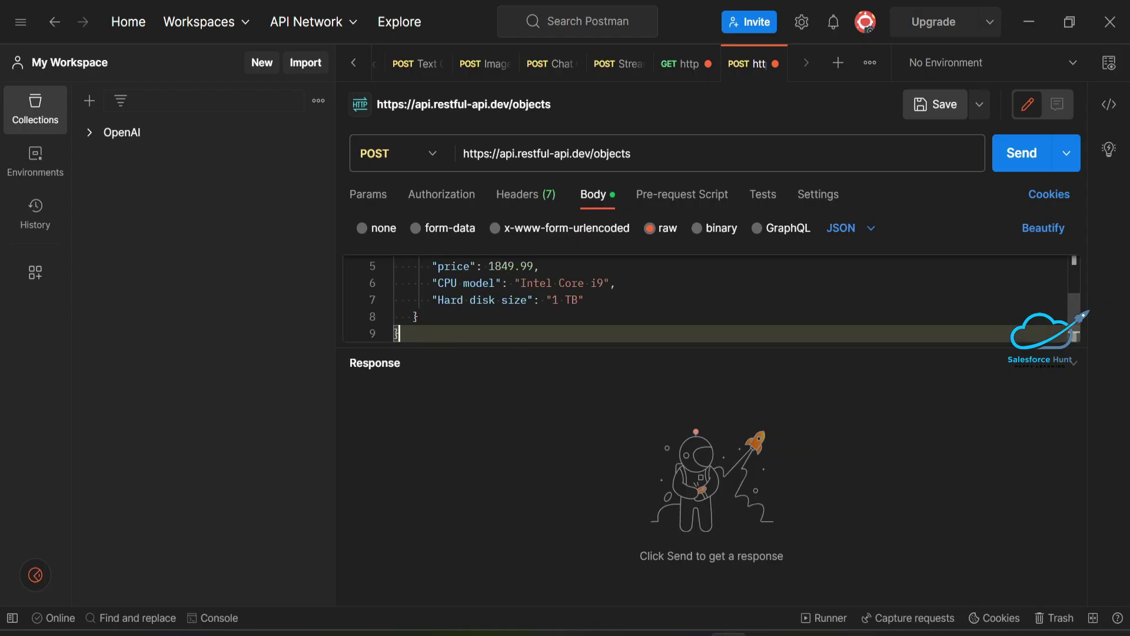
scroll(706, 298, up, 2)
drag(585, 350, 585, 453)
- Examine the name, data, year and price fields in the pasted JSON body
click(444, 281)
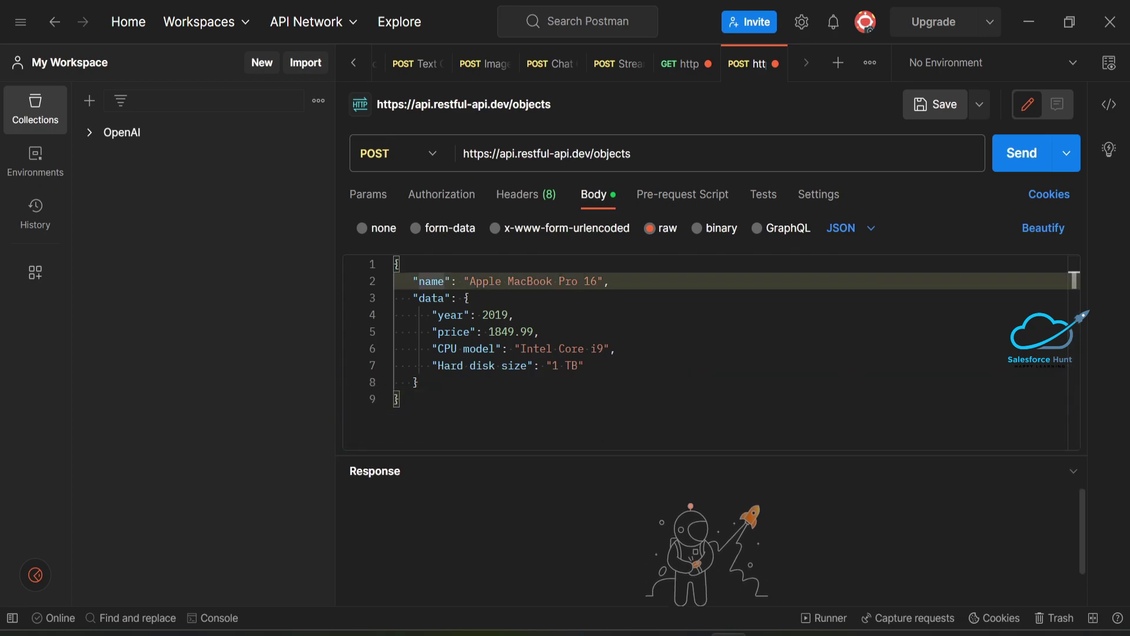
click(432, 298)
click(446, 315)
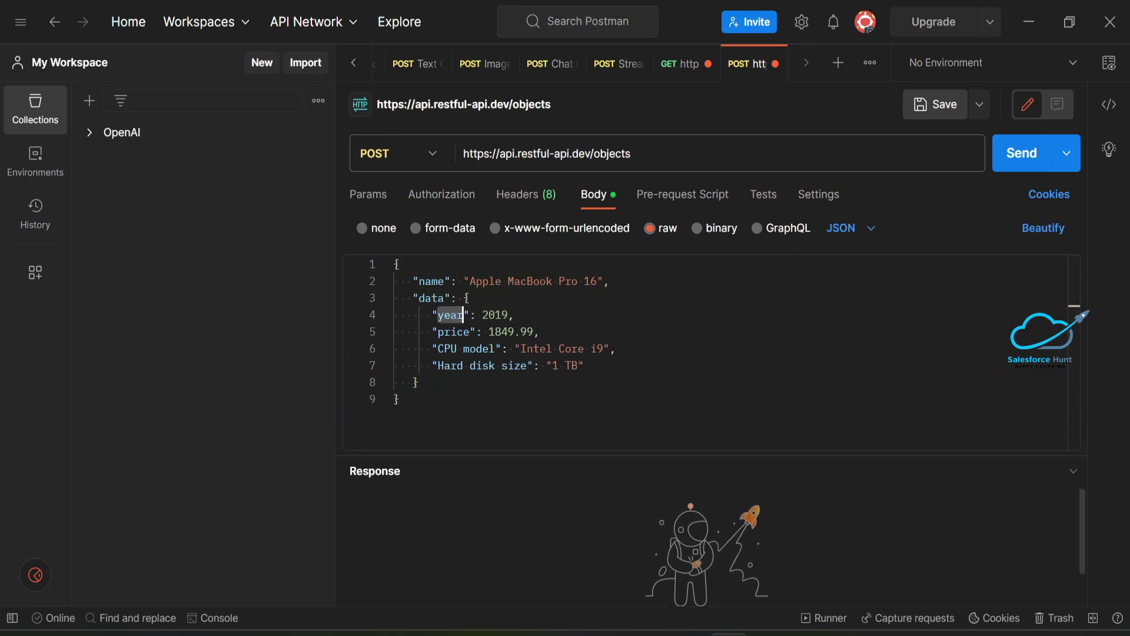
click(445, 331)
drag(444, 331, 451, 332)
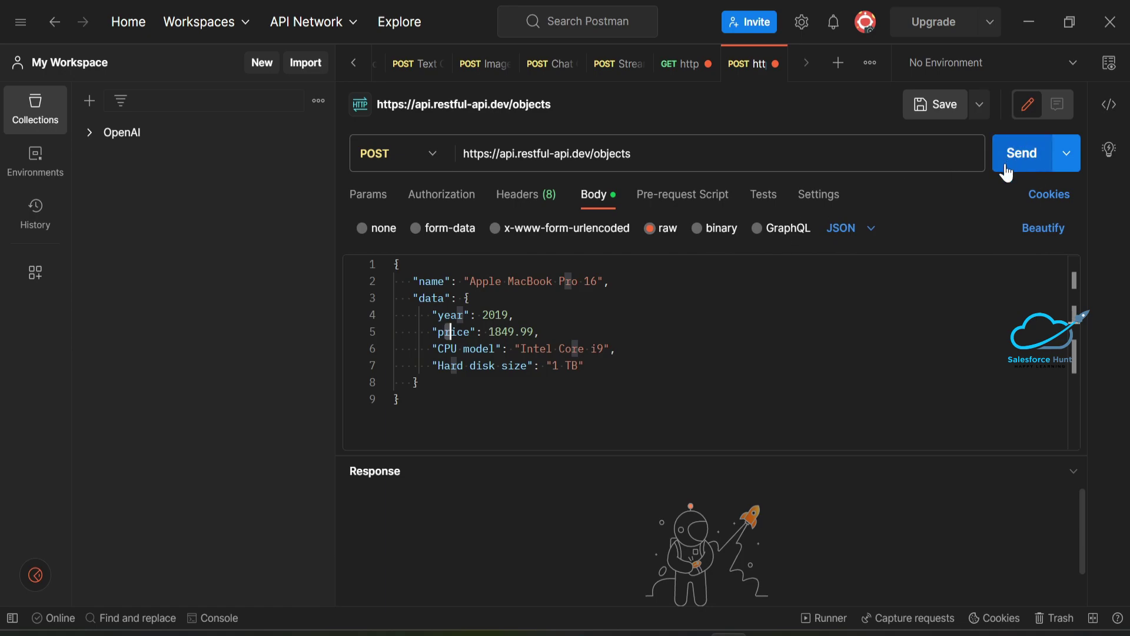
- Send the POST request to the objects endpoint and enlarge the response area
click(1021, 156)
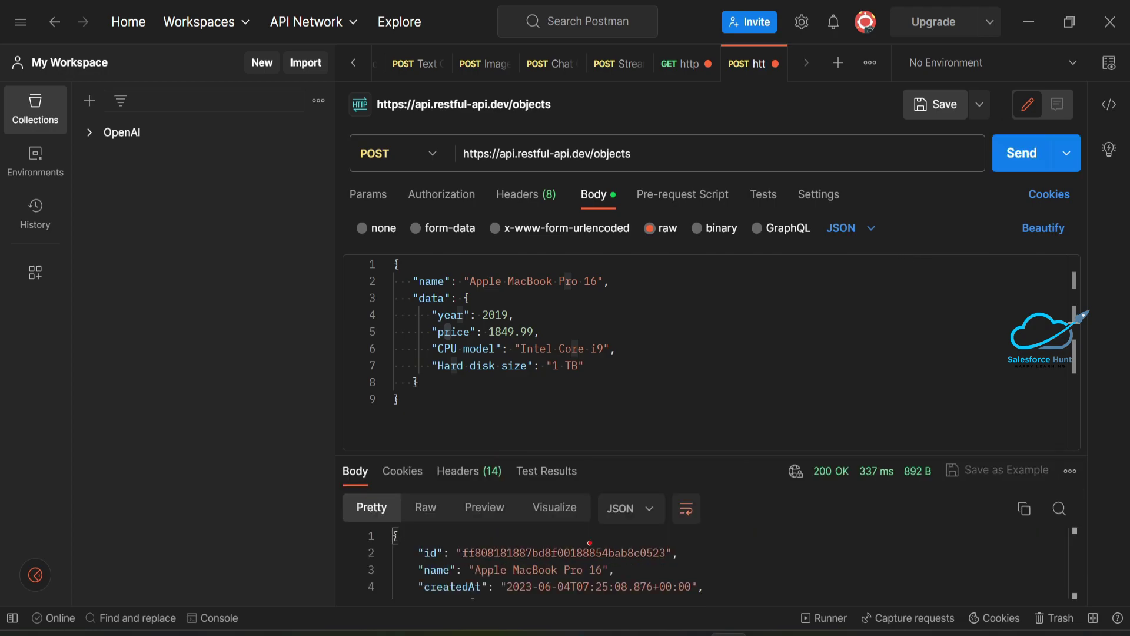
drag(760, 456, 765, 385)
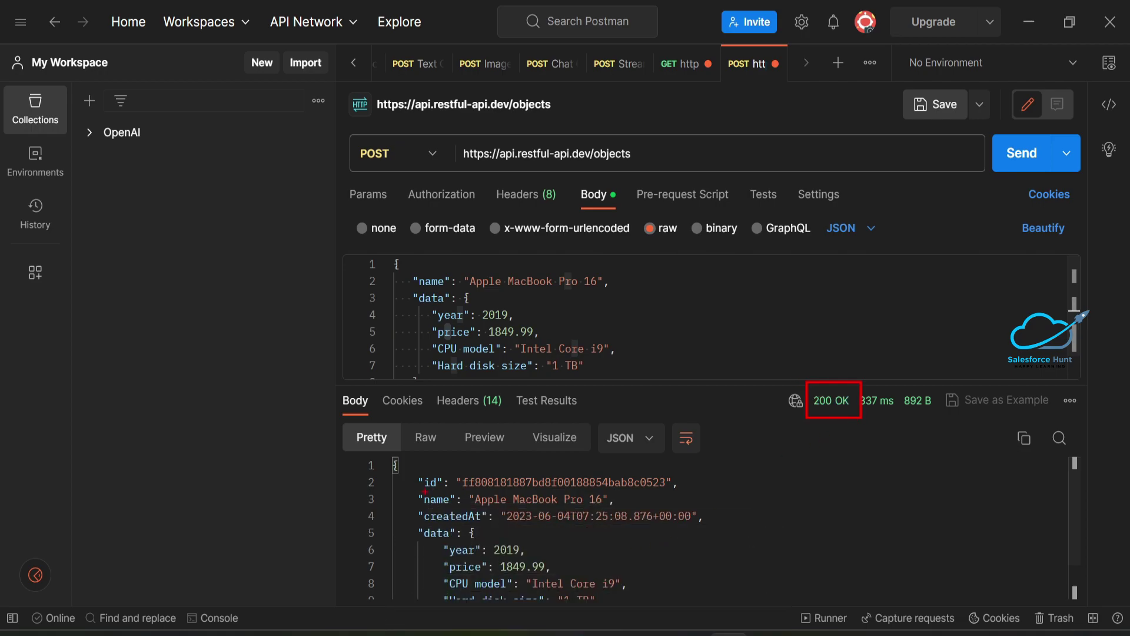
- Examine the id, name, createdAt and data fields in the returned JSON response
drag(425, 492, 522, 488)
drag(463, 507, 528, 506)
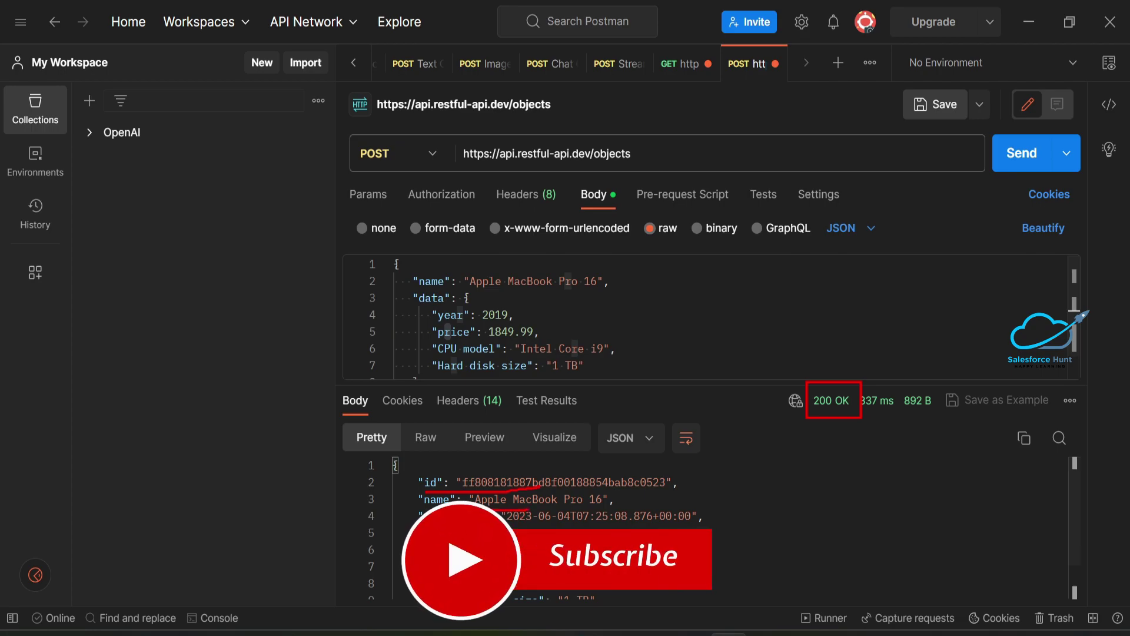
mouse_move(531, 540)
mouse_down()
mouse_move(564, 525)
mouse_move(623, 539)
mouse_up()
drag(637, 576, 682, 560)
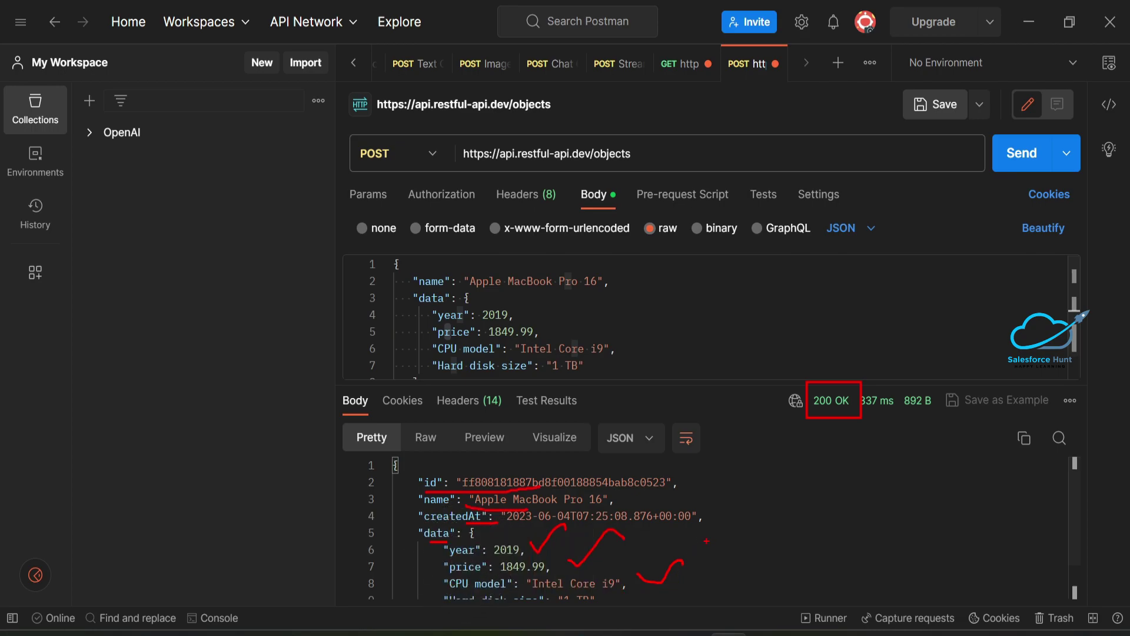
scroll(704, 540, down, 1)
key(Up)
key(Up)
key(Up)
key(Up)
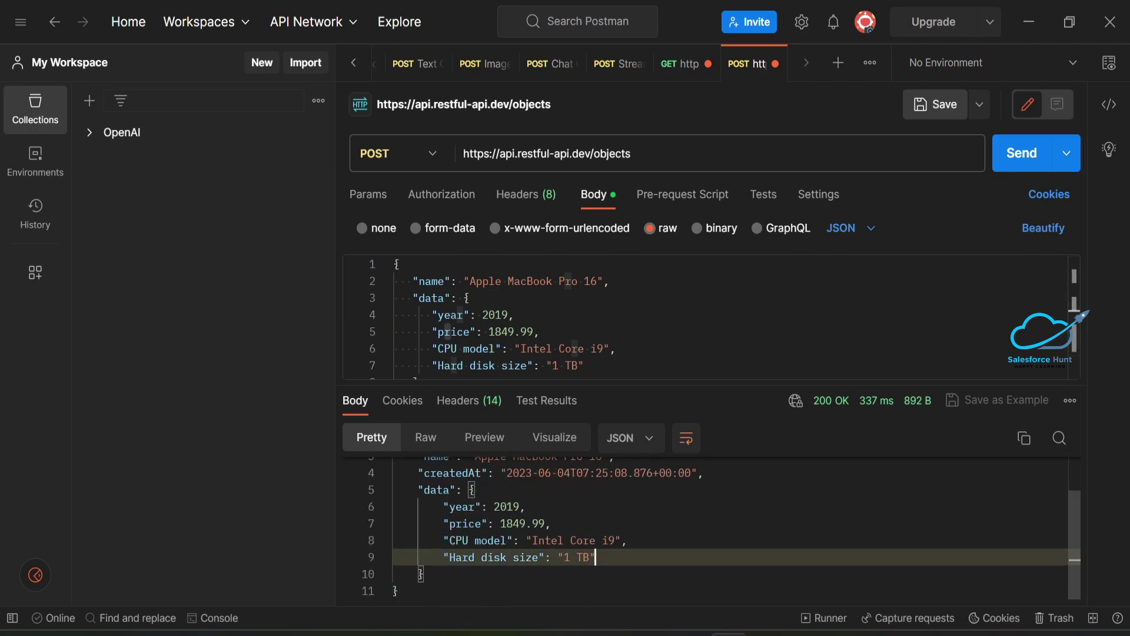
scroll(707, 530, up, 1)
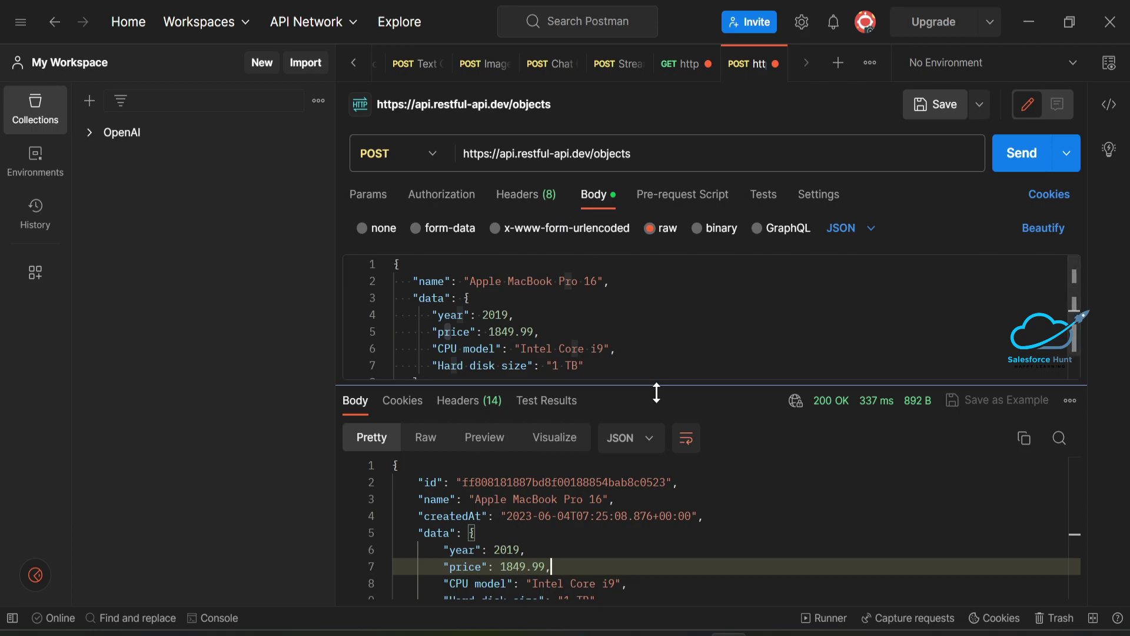
- Switch to Salesforce Setup in the browser and review the URL and external credential of TestPOSTCallNamesCredential
key(alt+Tab)
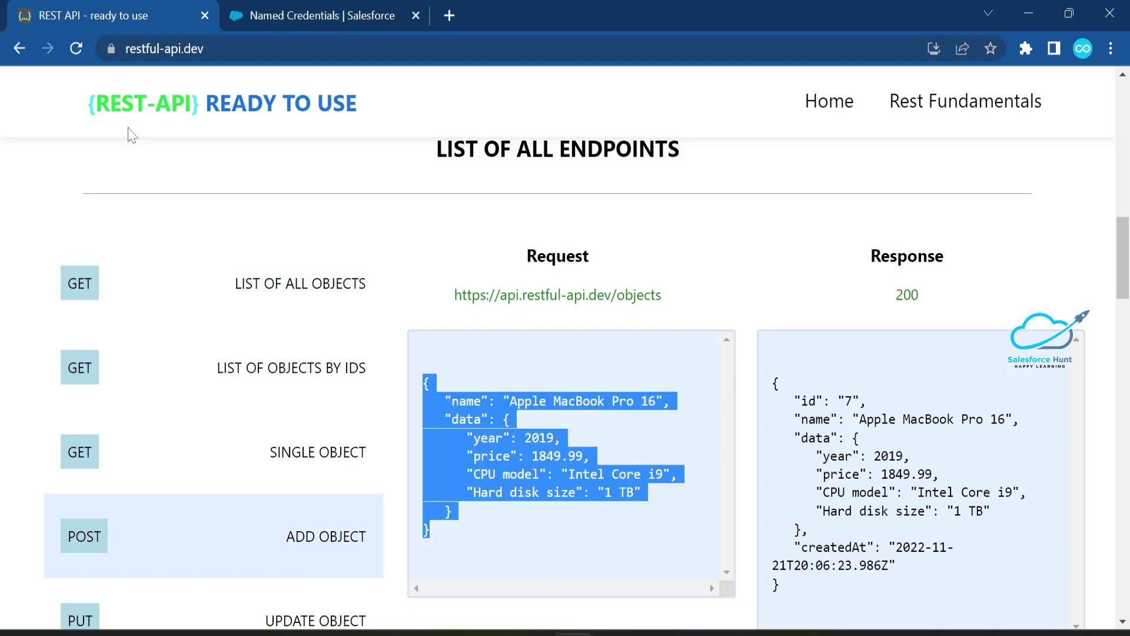
click(321, 15)
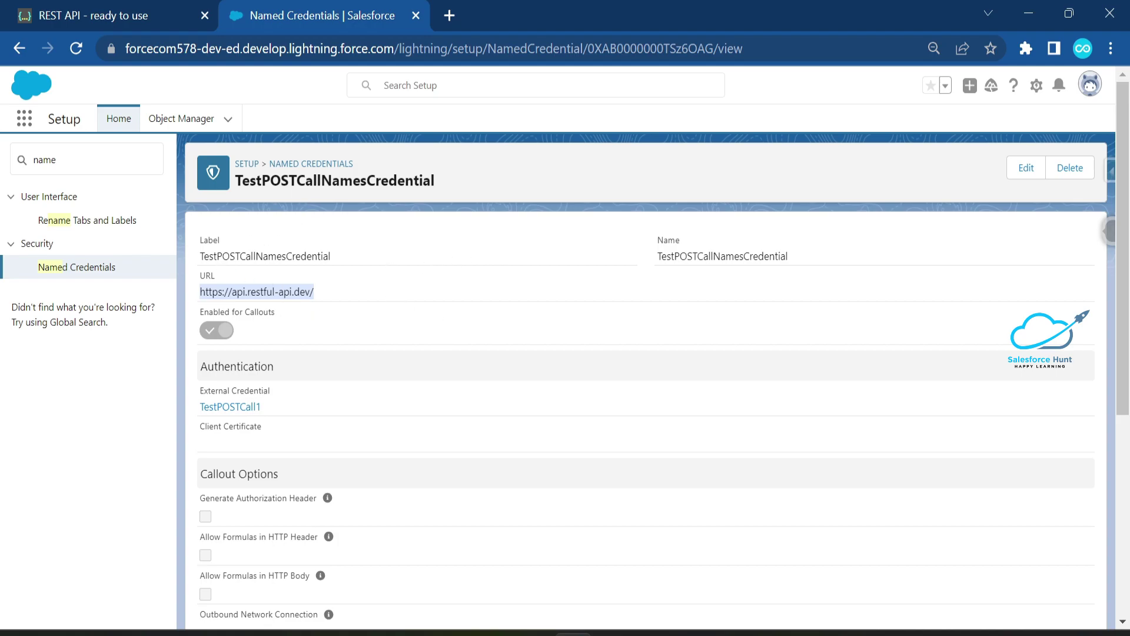
drag(325, 299, 200, 294)
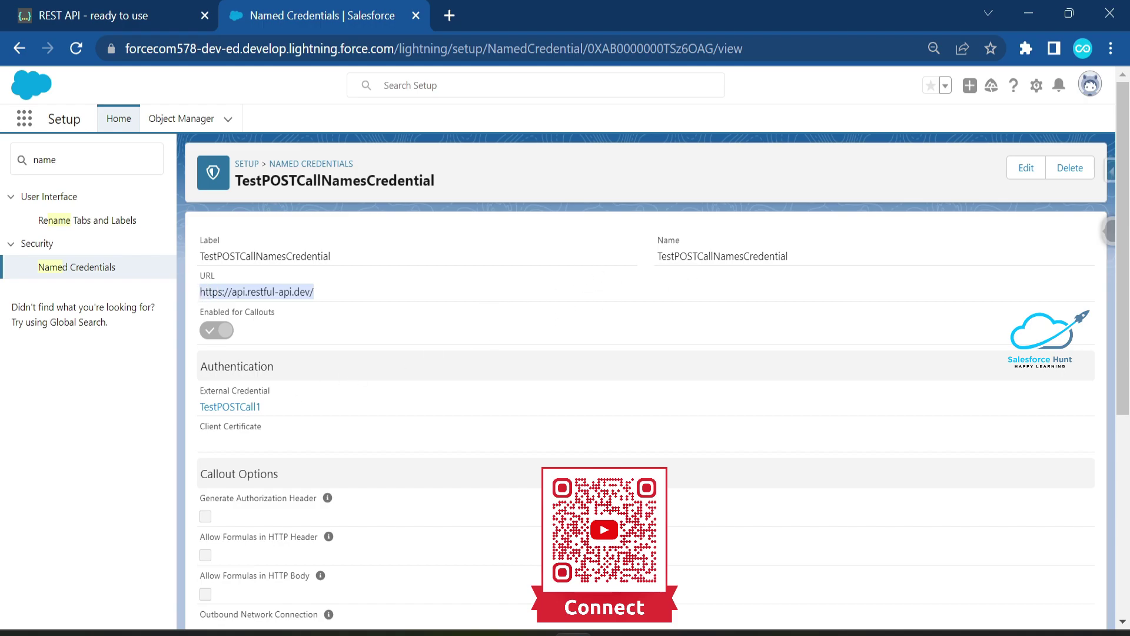
drag(286, 412, 198, 412)
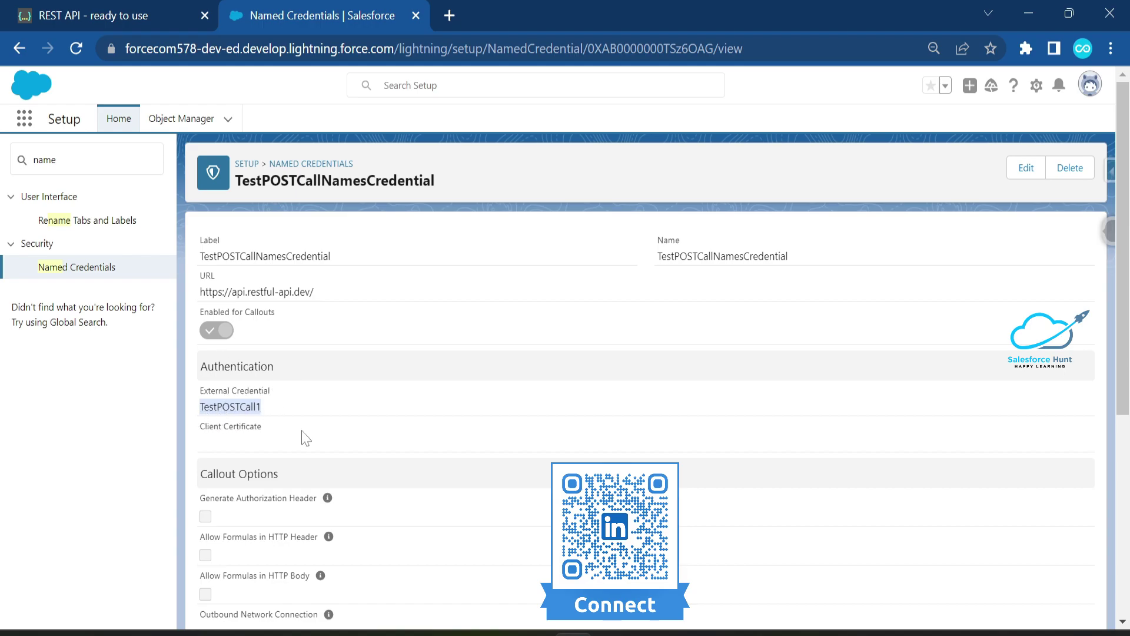
scroll(308, 429, down, 5)
scroll(353, 471, up, 5)
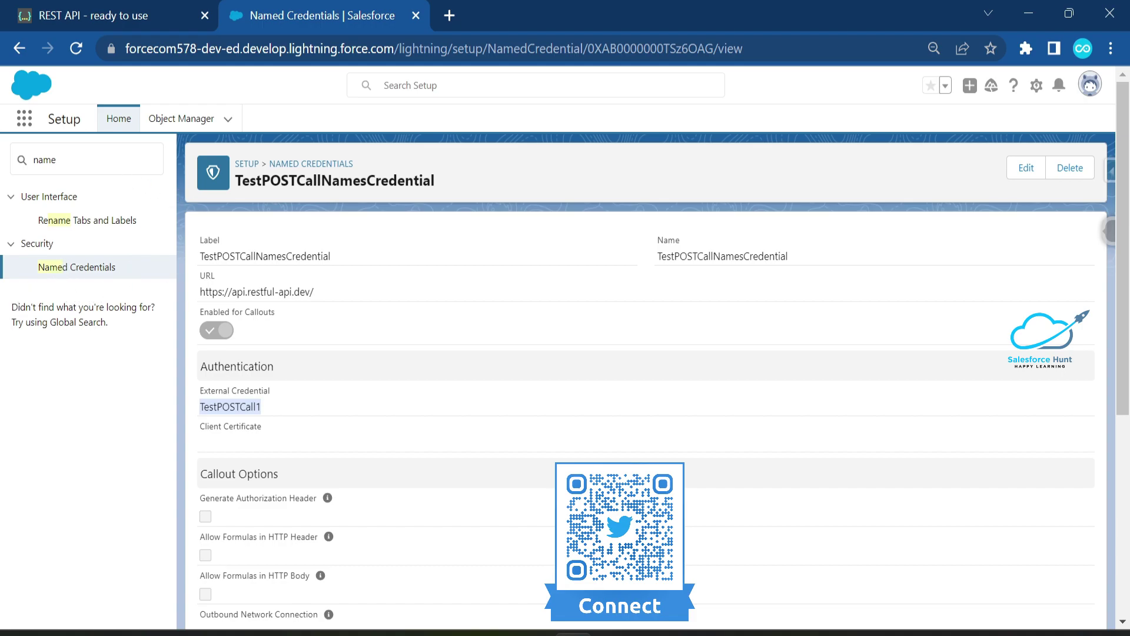
double_click(44, 159)
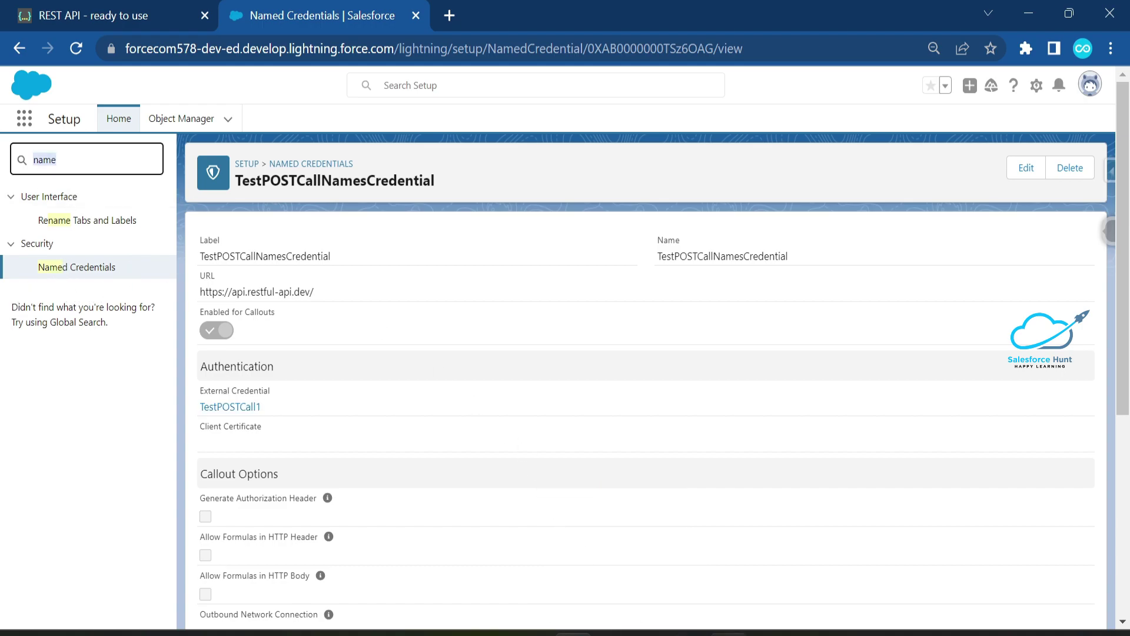
- Switch to Notepad++ and review the external credential, named credential and permission set items in the steps list
key(alt+Tab)
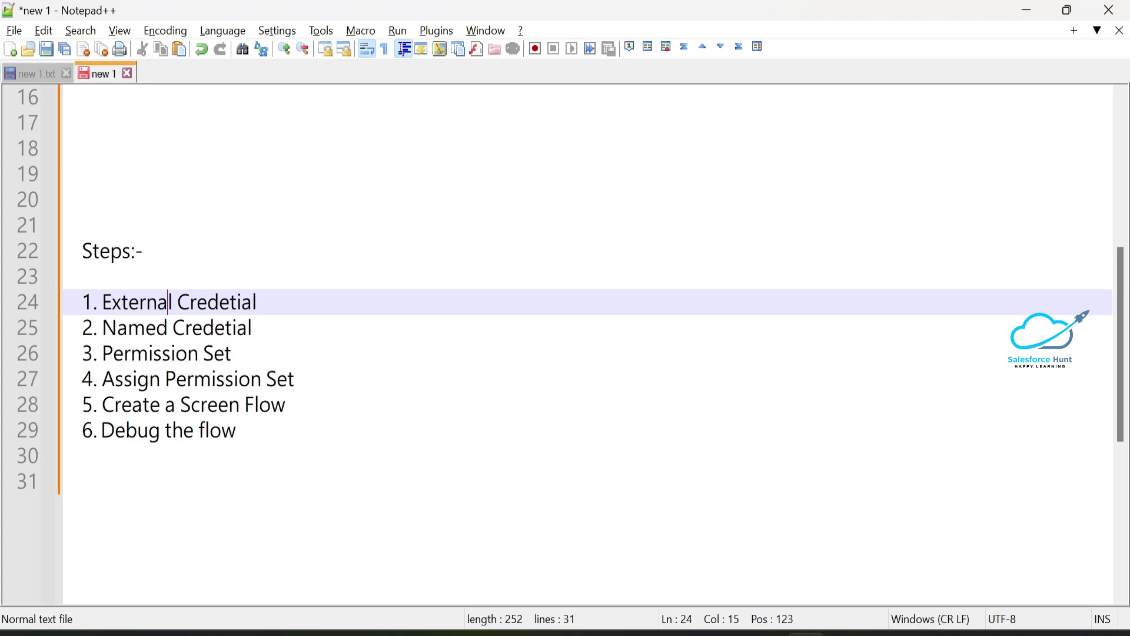
key(Down)
key(ctrl+shift+Right)
key(Up)
key(ctrl+shift+Left)
key(ctrl+shift+Left)
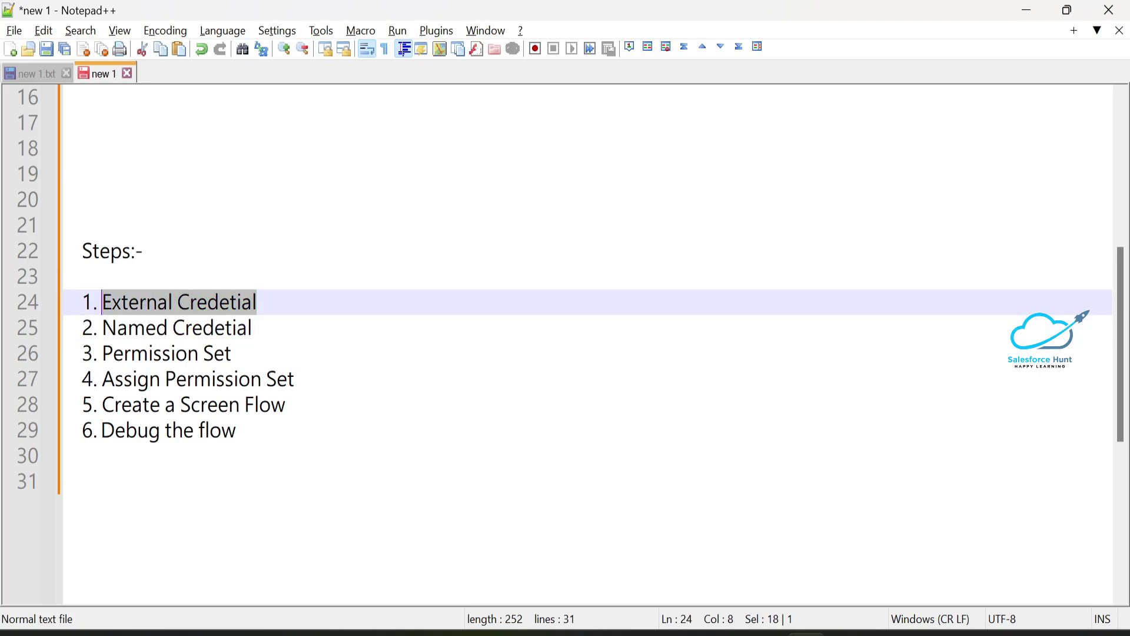
drag(253, 327, 118, 327)
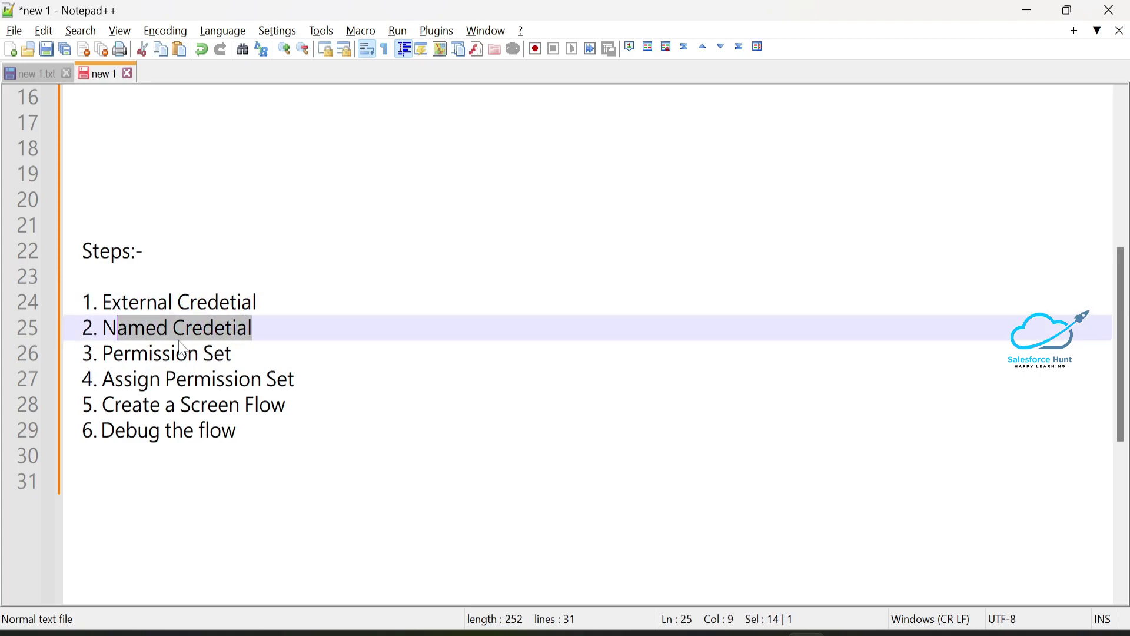
drag(232, 353, 102, 353)
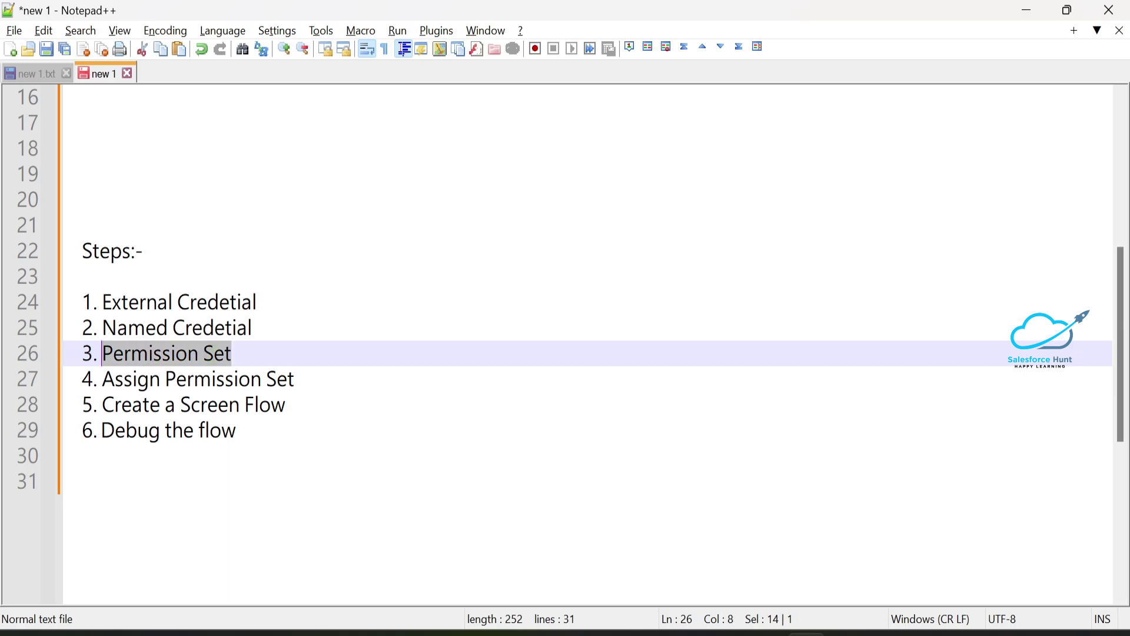
- Return to Salesforce Setup, search for "permission" and open Permission Sets, dismissing the records-per-page dialog
key(alt+Tab)
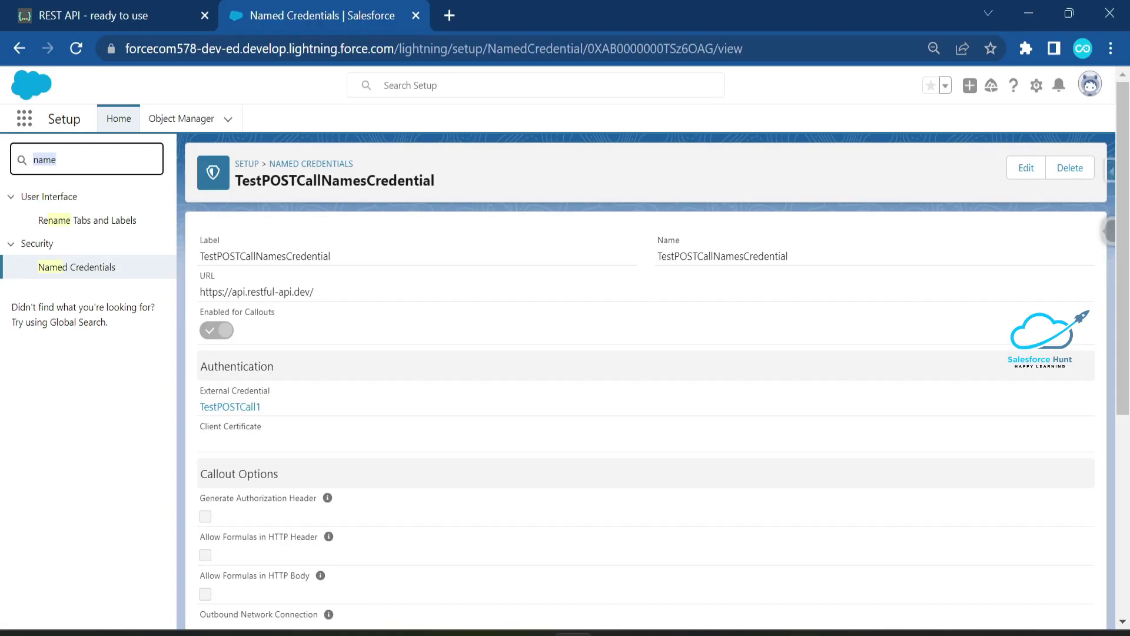
text(pers)
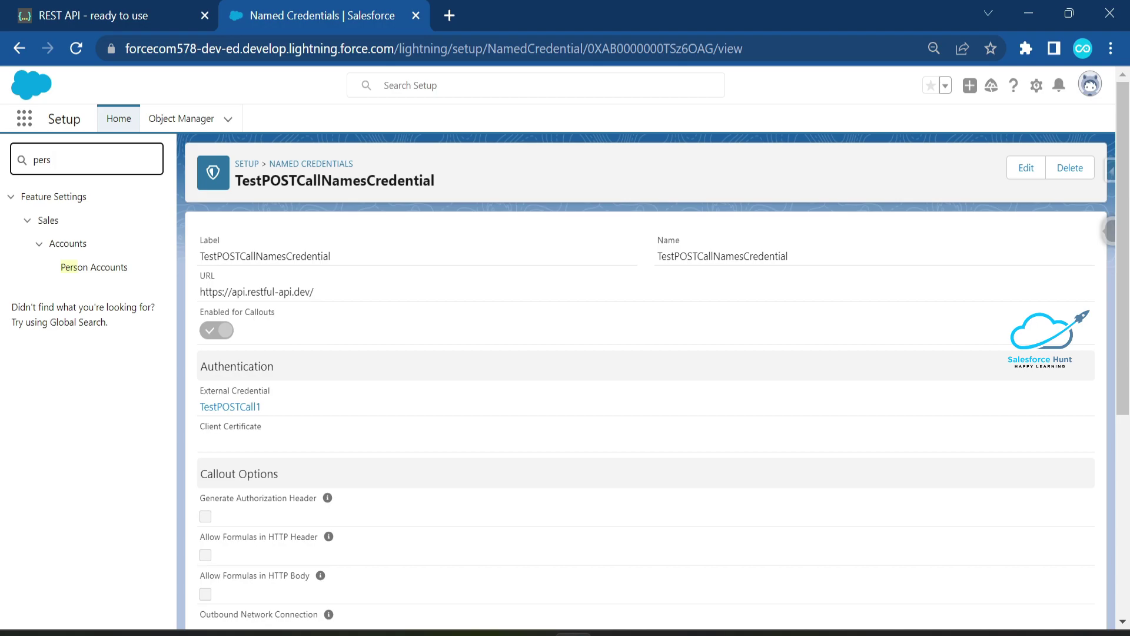
key(BackSpace)
text(mis)
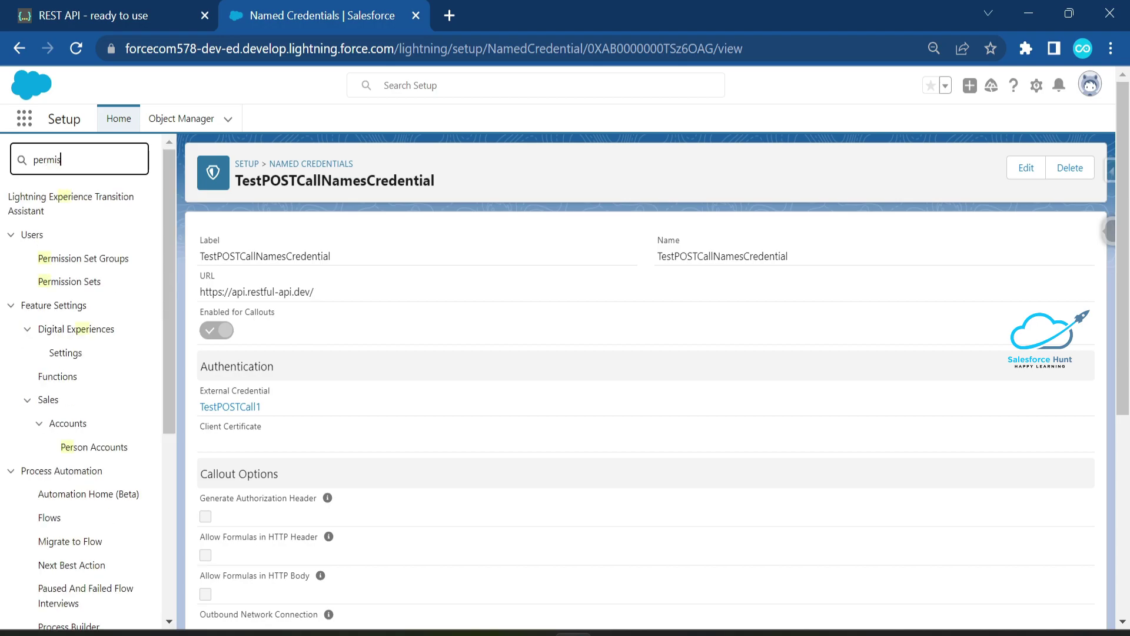
text(sion)
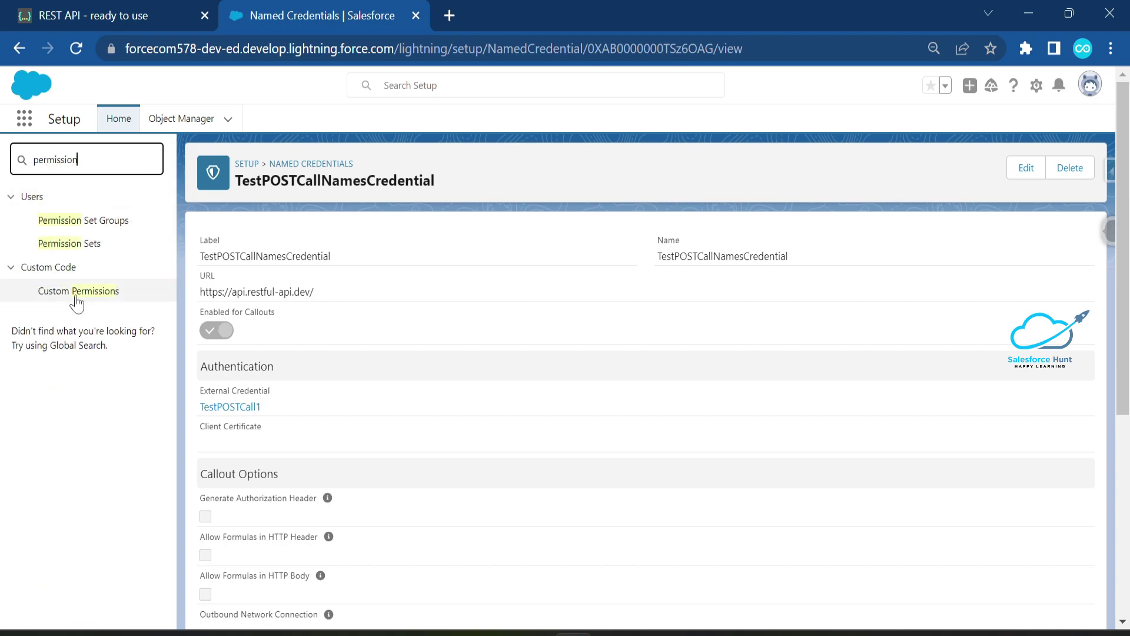
click(72, 244)
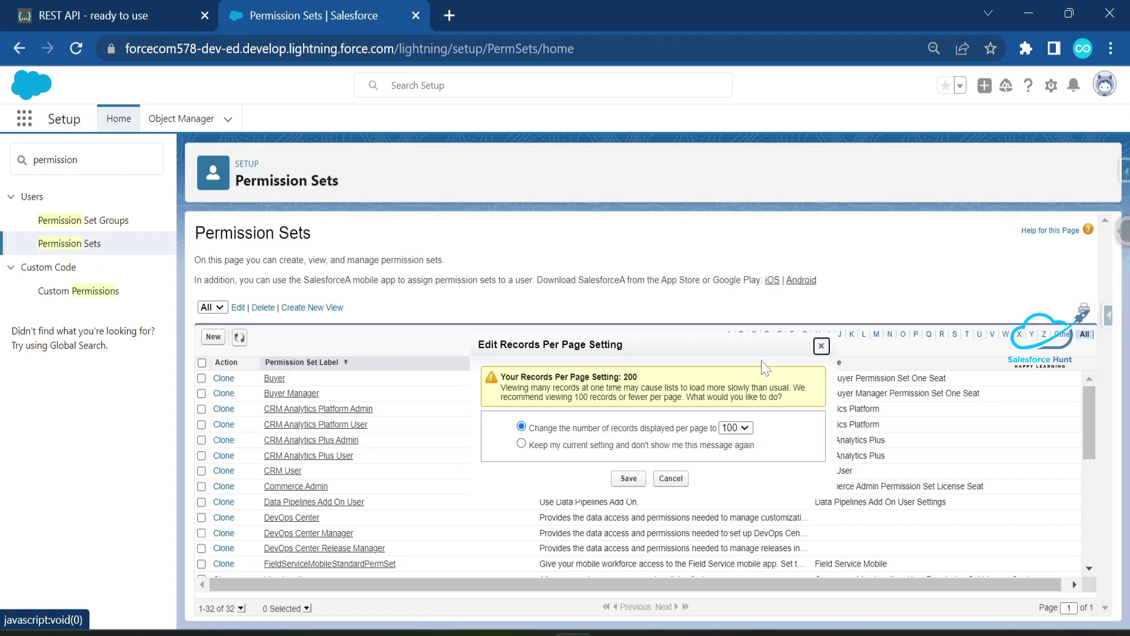
click(821, 347)
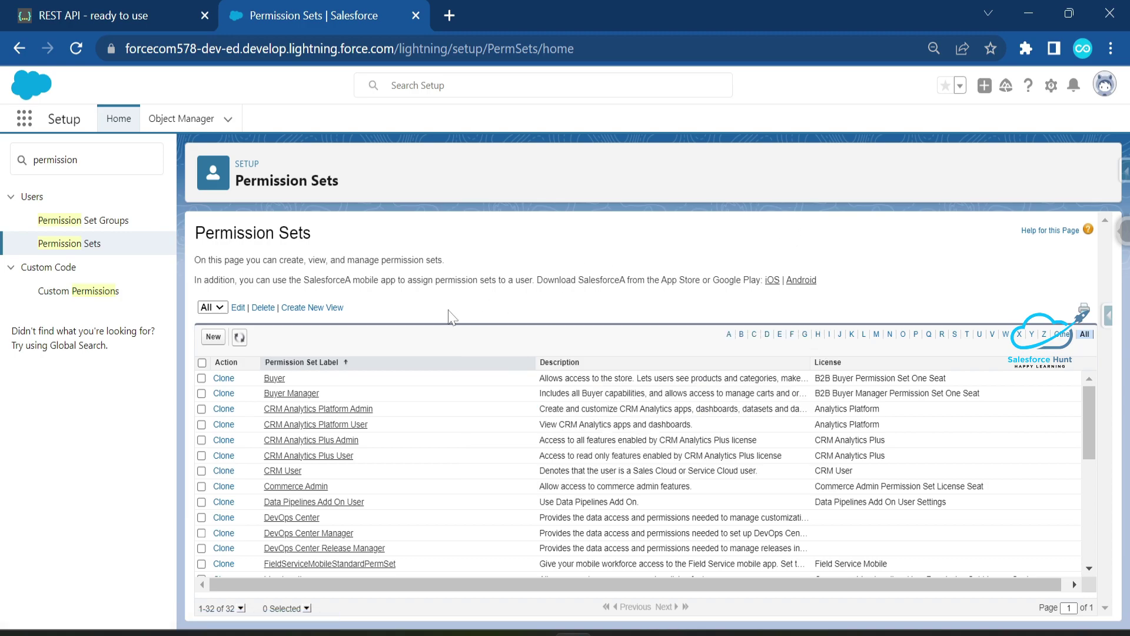
- Find TestPOSTCalloutPermissionSet in the permission sets list and open it
scroll(491, 474, down, 3)
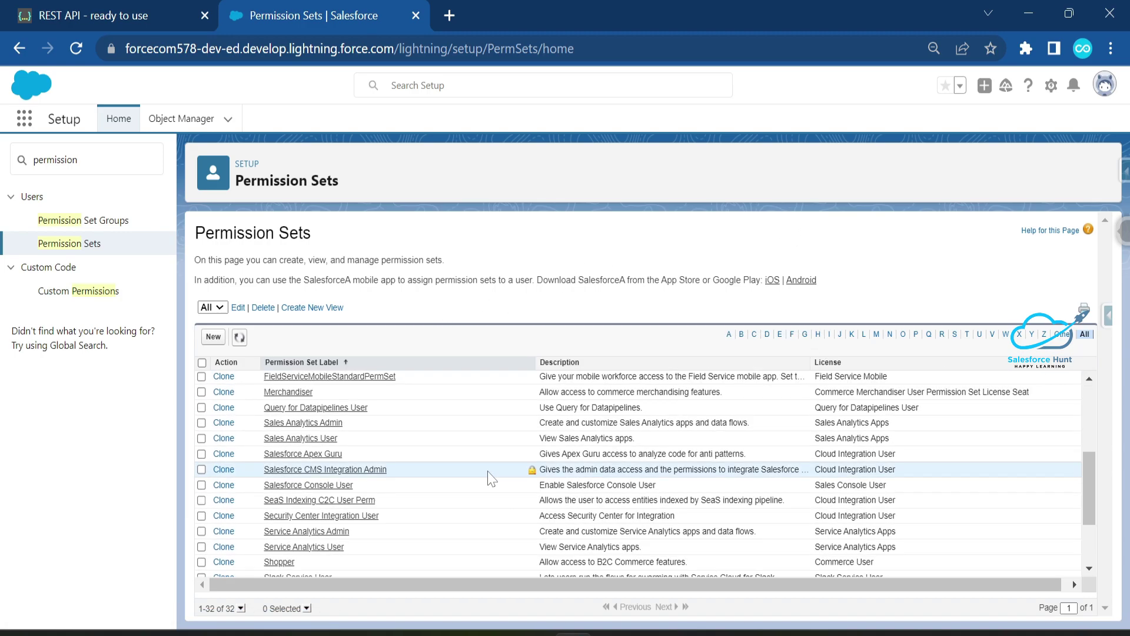
scroll(492, 478, down, 2)
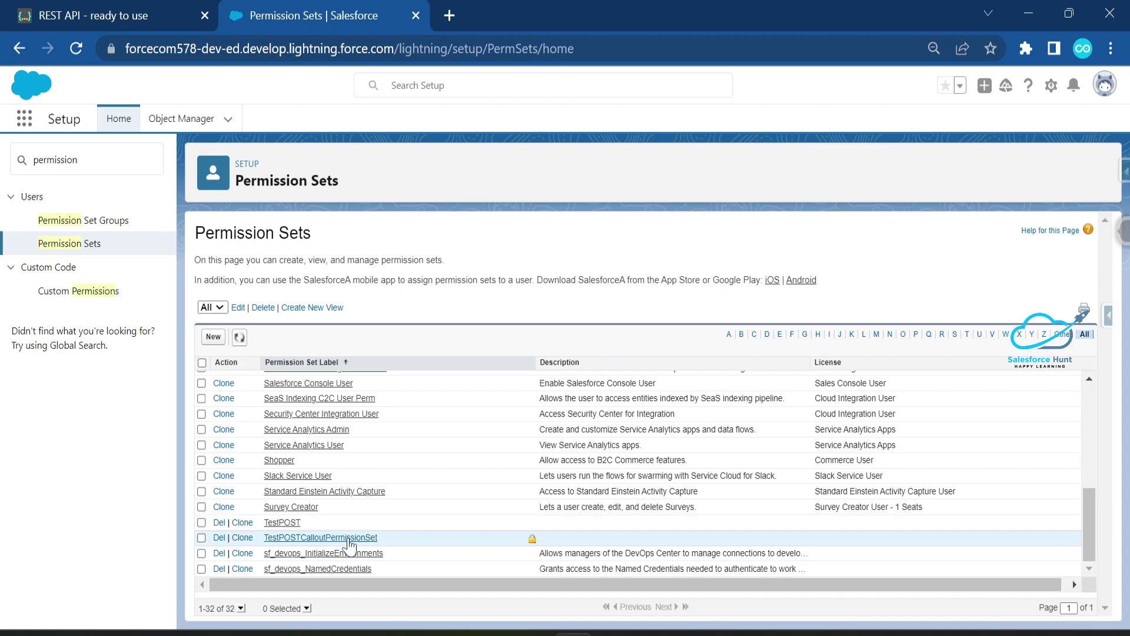
click(311, 538)
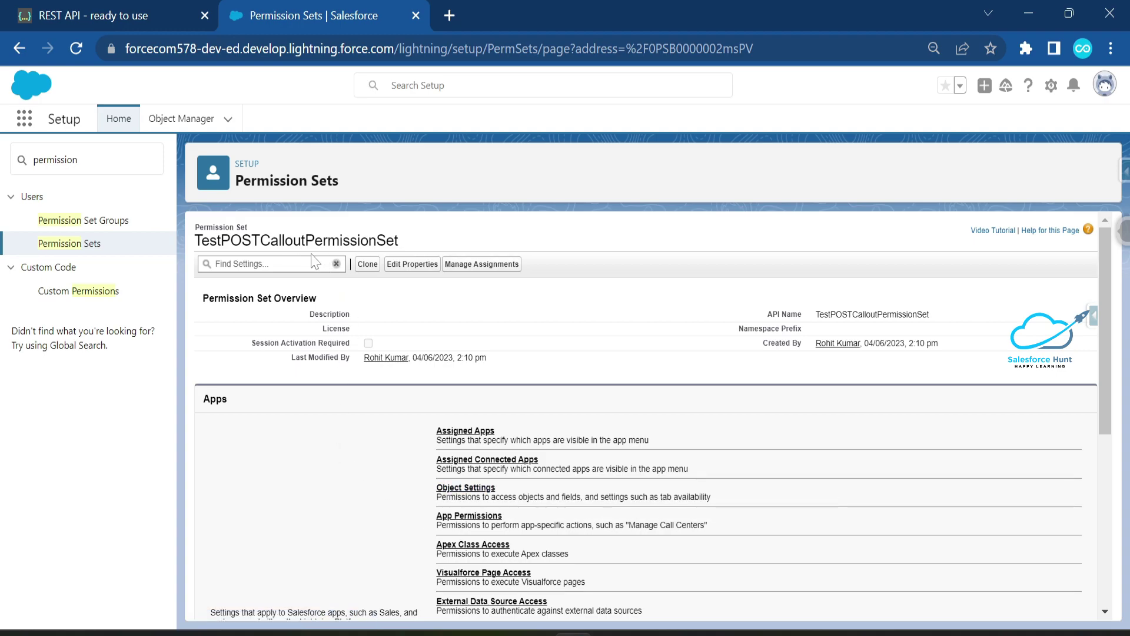
- Check the current user assignments of TestPOSTCalloutPermissionSet and return to the permission set's overview
click(481, 266)
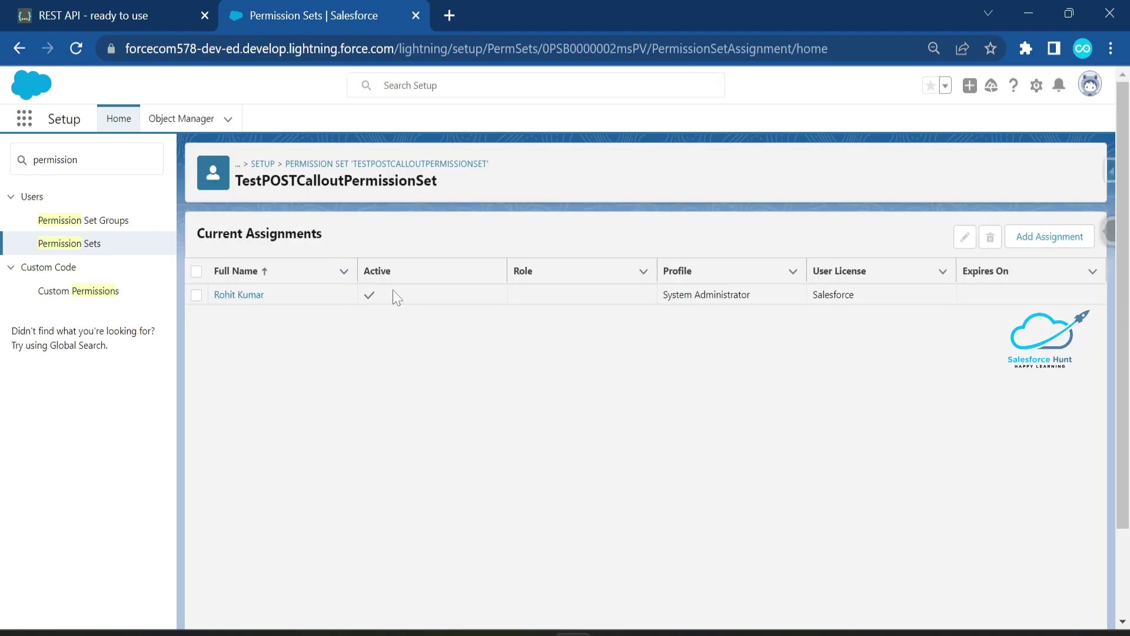
click(20, 48)
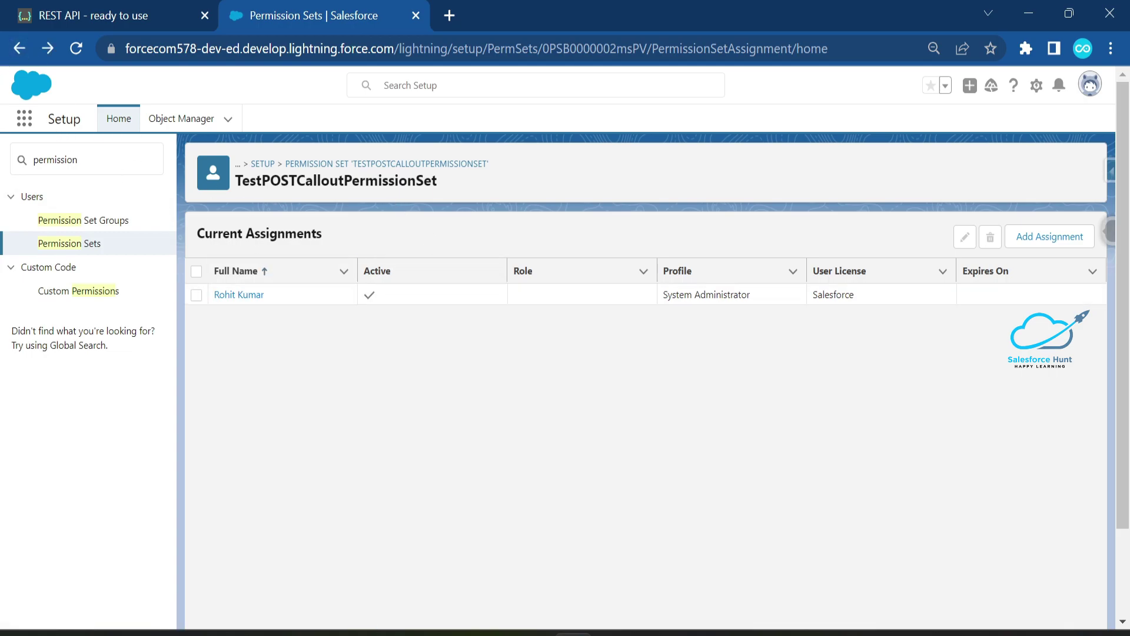
click(360, 164)
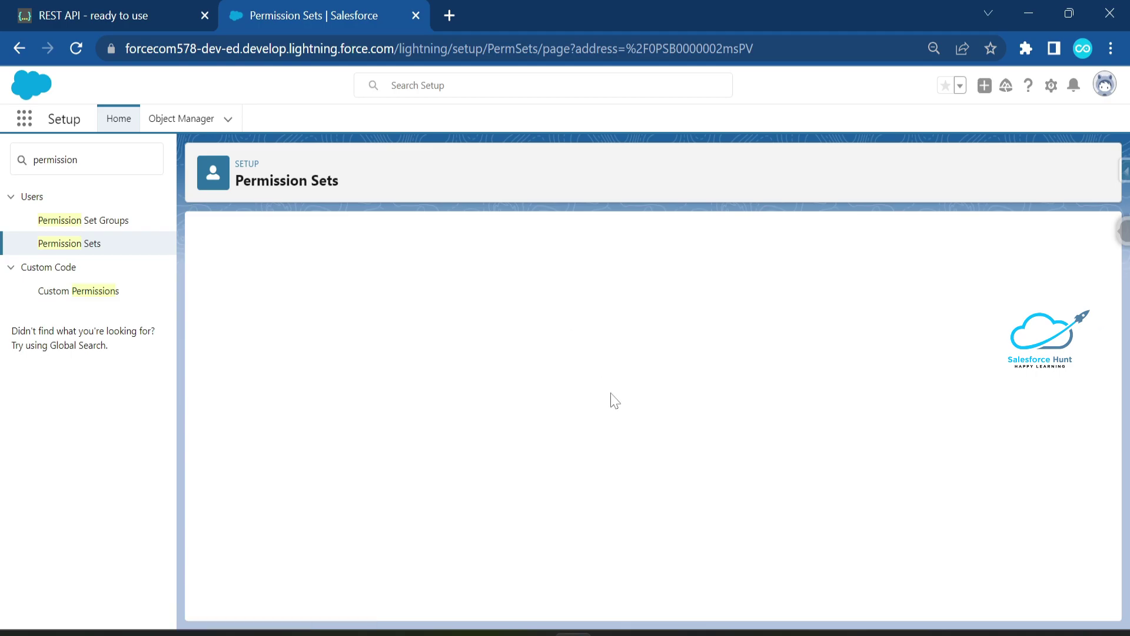
- Open External Credential Principal Access for TestPOSTCalloutPermissionSet and review the credential principal it lists
scroll(616, 409, down, 3)
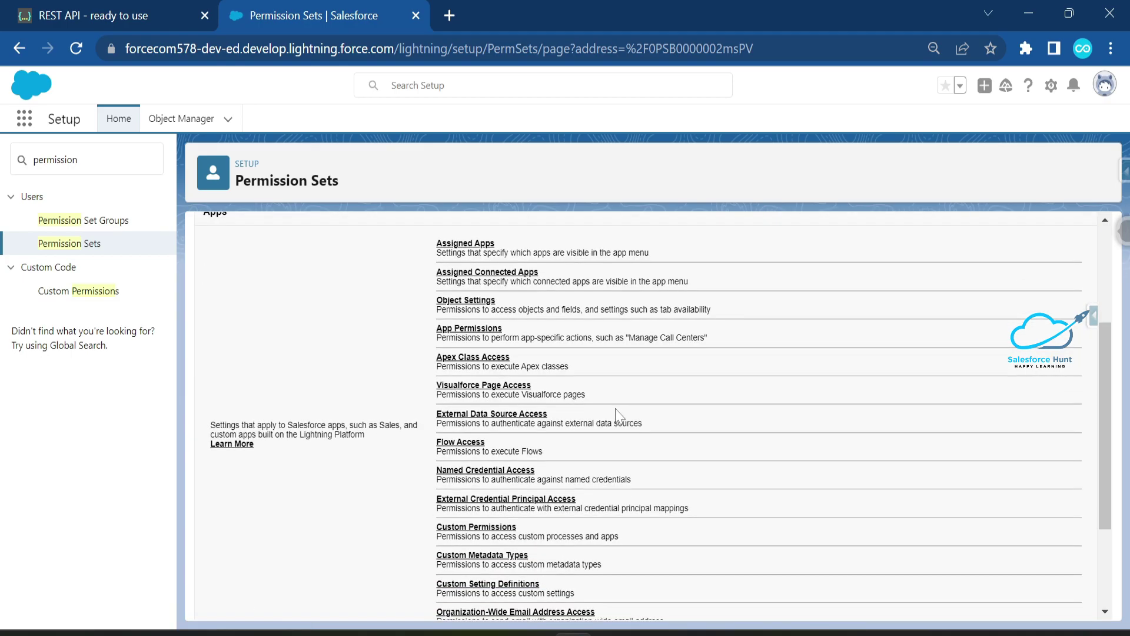
scroll(616, 412, down, 3)
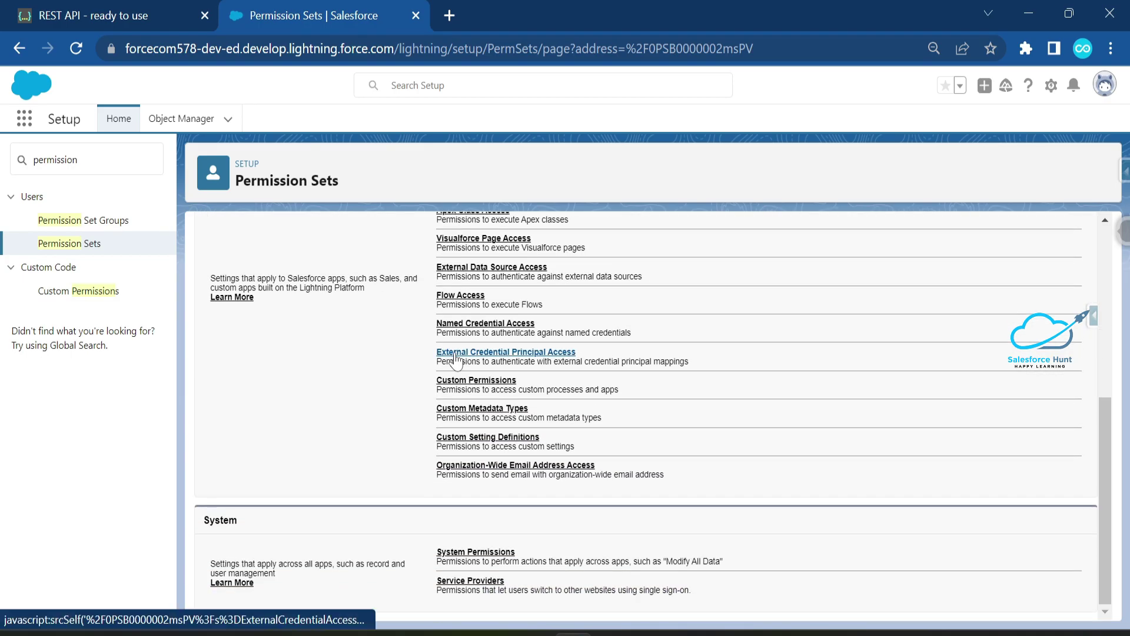
click(495, 353)
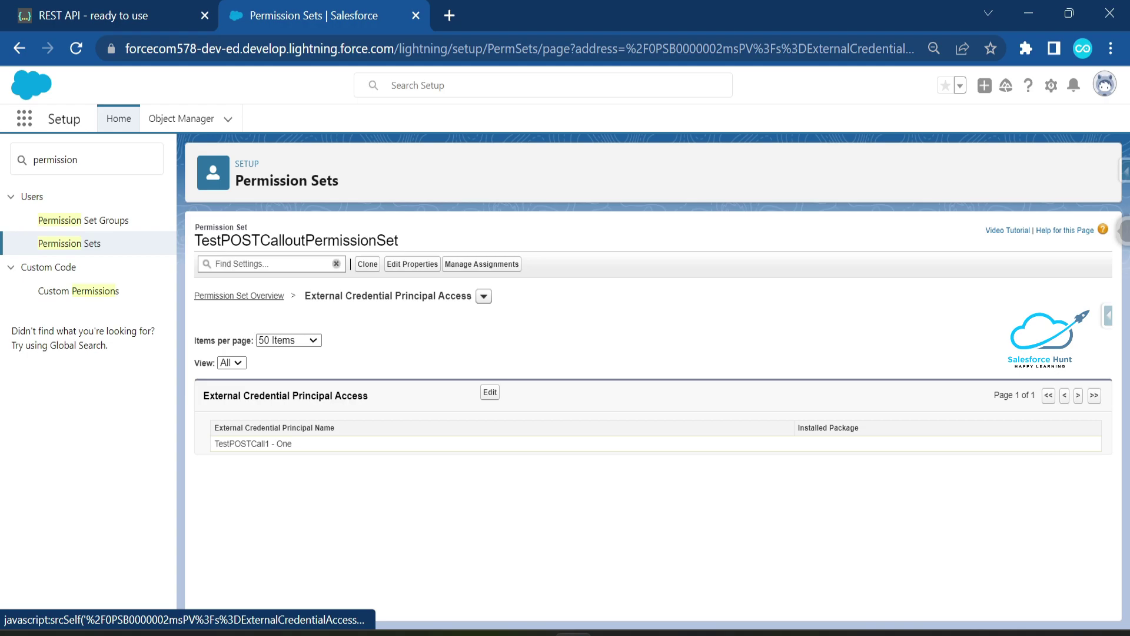
drag(201, 240, 340, 242)
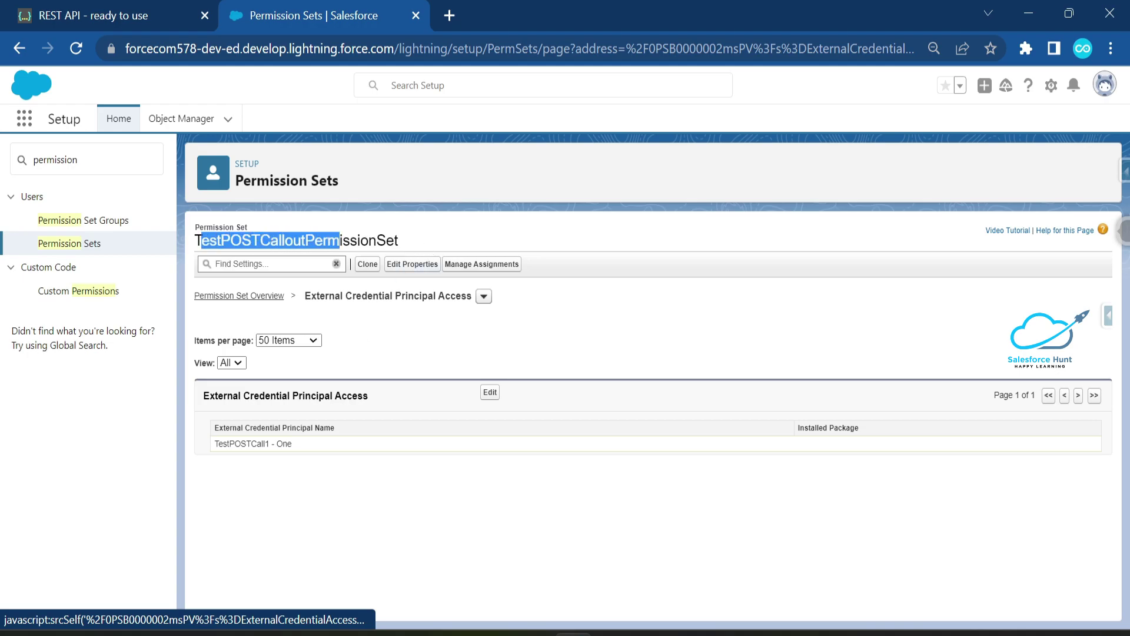
drag(304, 296, 393, 296)
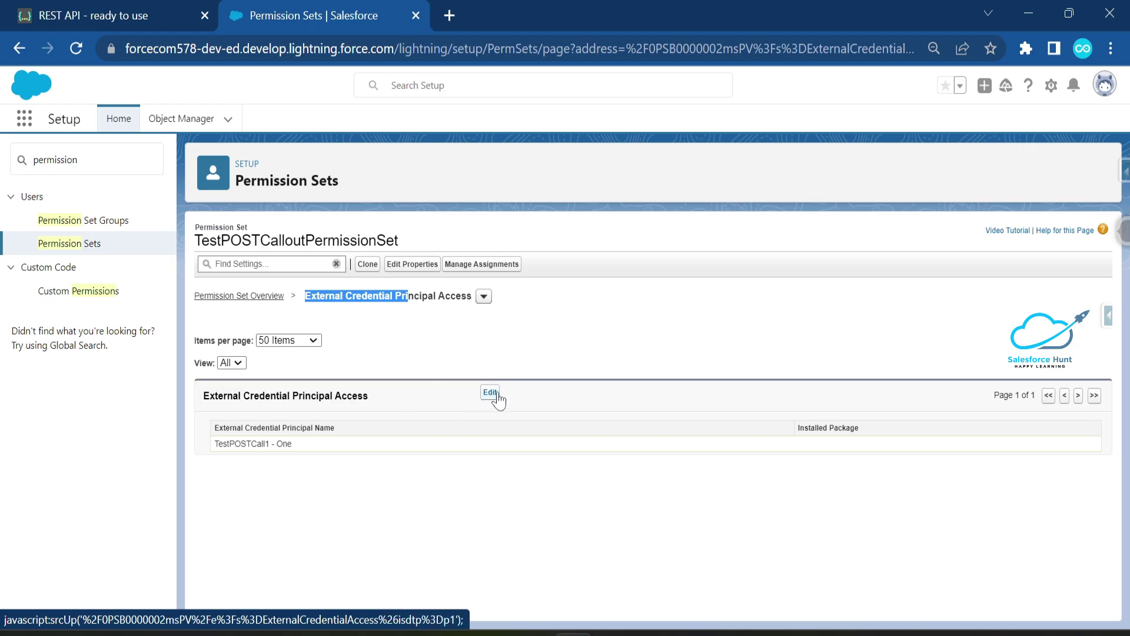
drag(298, 444, 216, 456)
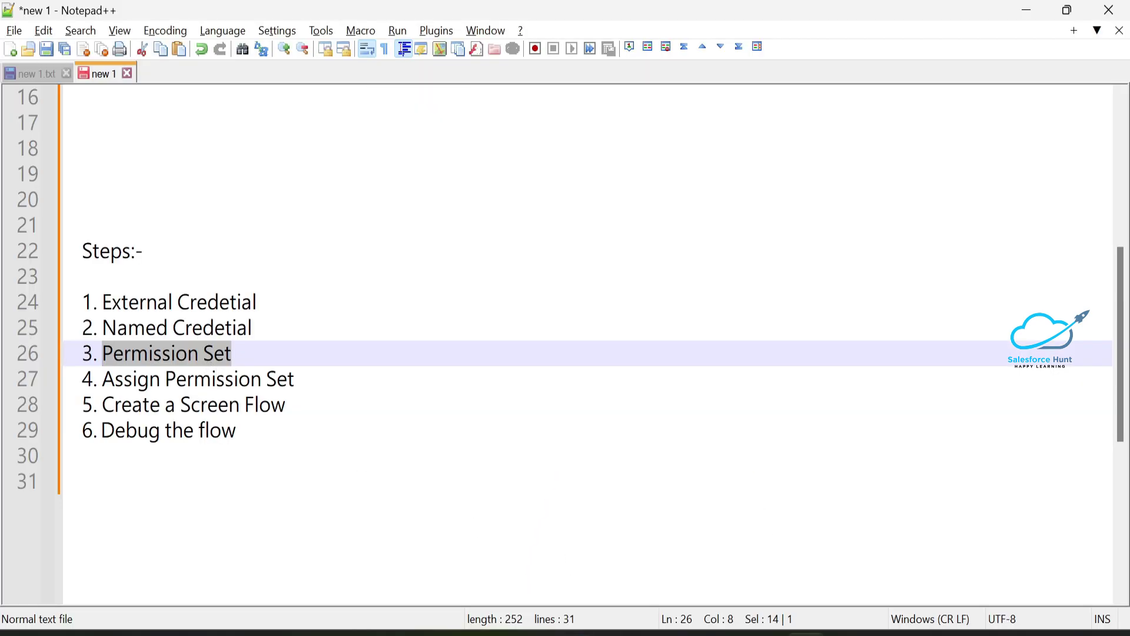
- Switch to Notepad++ and highlight the Assign Permission Set item in the steps list
drag(294, 379, 135, 380)
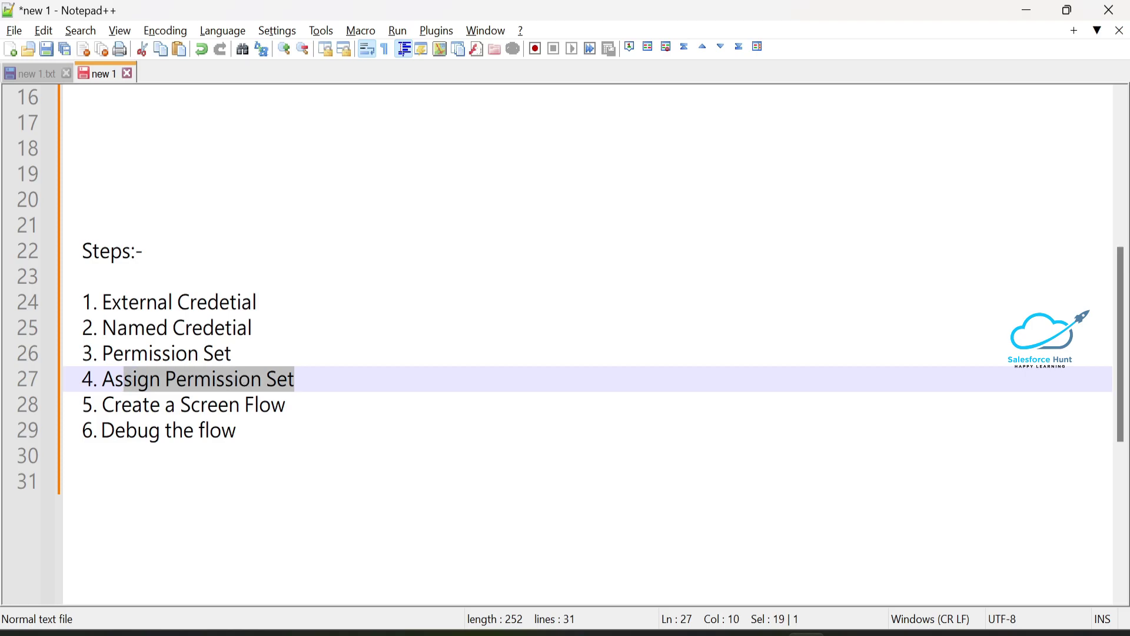
- Highlight the Create a Screen Flow item in the steps list and switch back to Salesforce Setup
drag(286, 405, 103, 405)
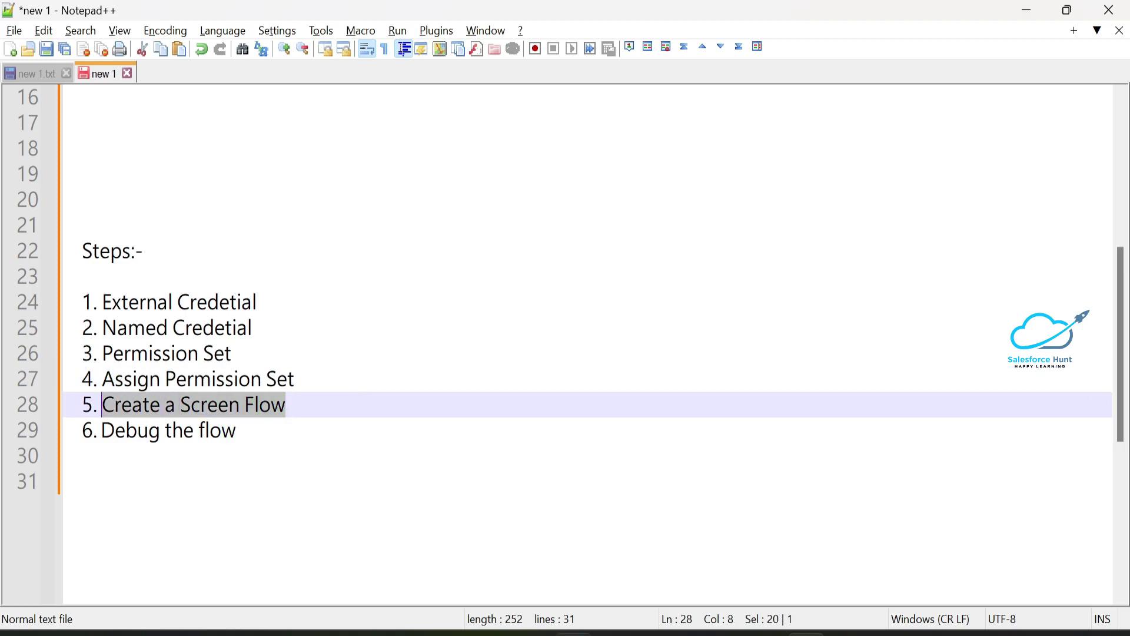
key(alt+Tab)
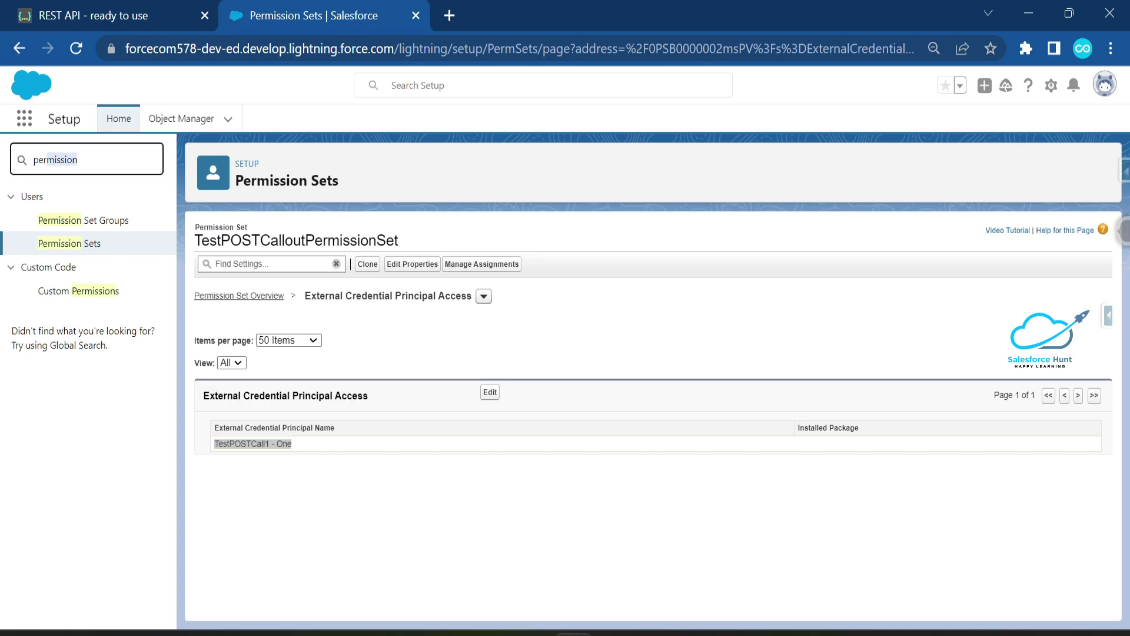
- Search Setup for flow, go to the Flows list and open the HTTPCallOutPost flow
drag(47, 159, 2, 167)
text(f,)
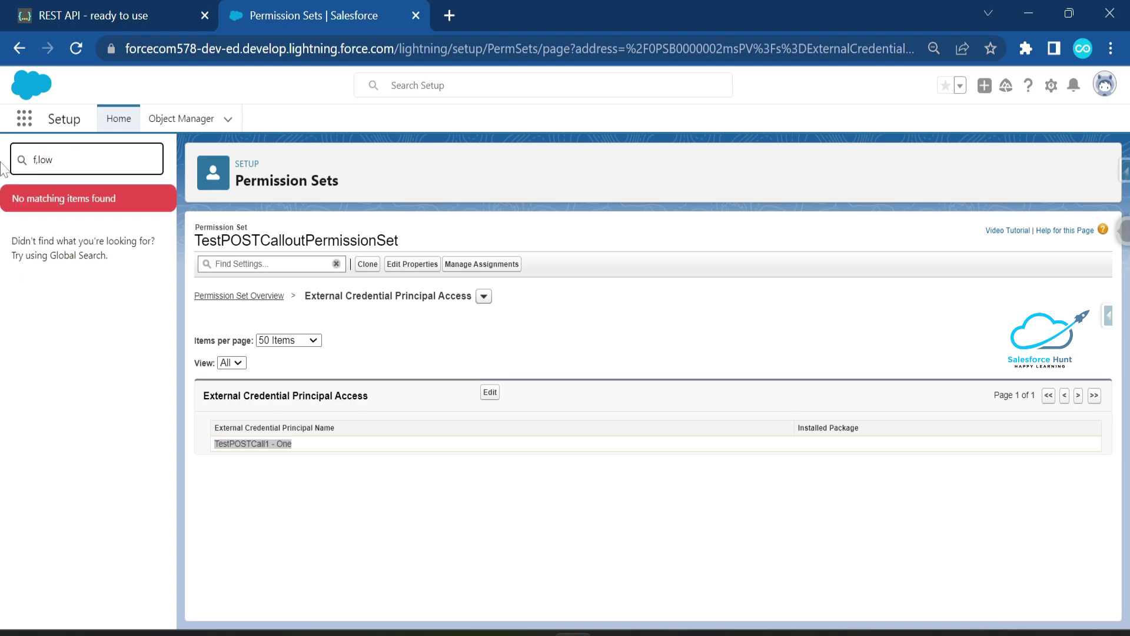
key(BackSpace)
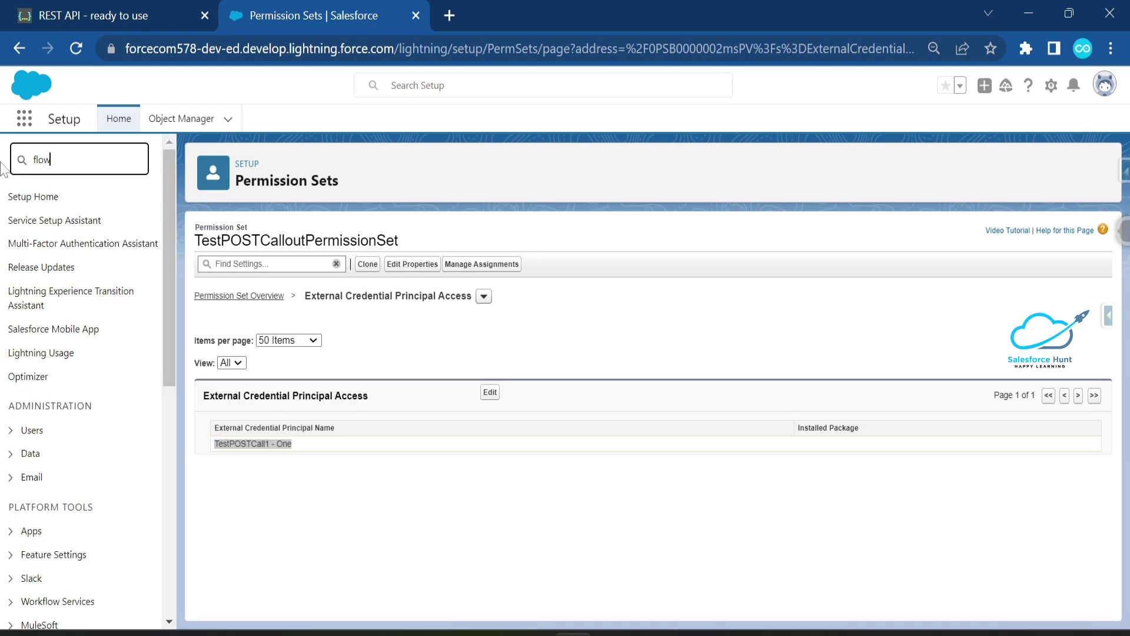
scroll(71, 424, down, 3)
scroll(71, 411, up, 3)
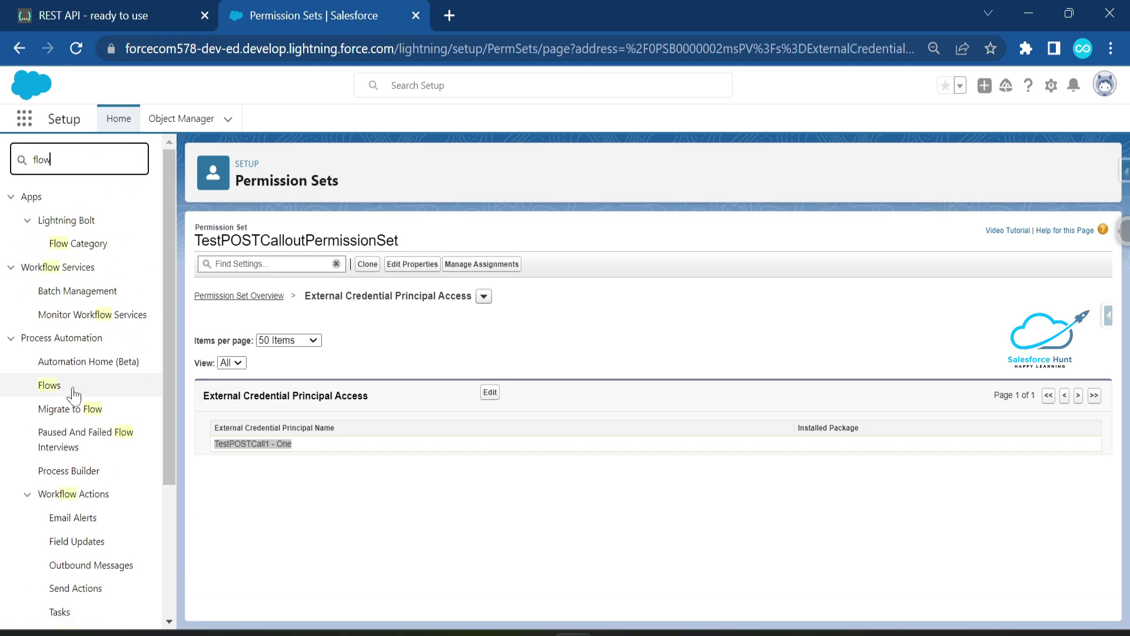
click(73, 388)
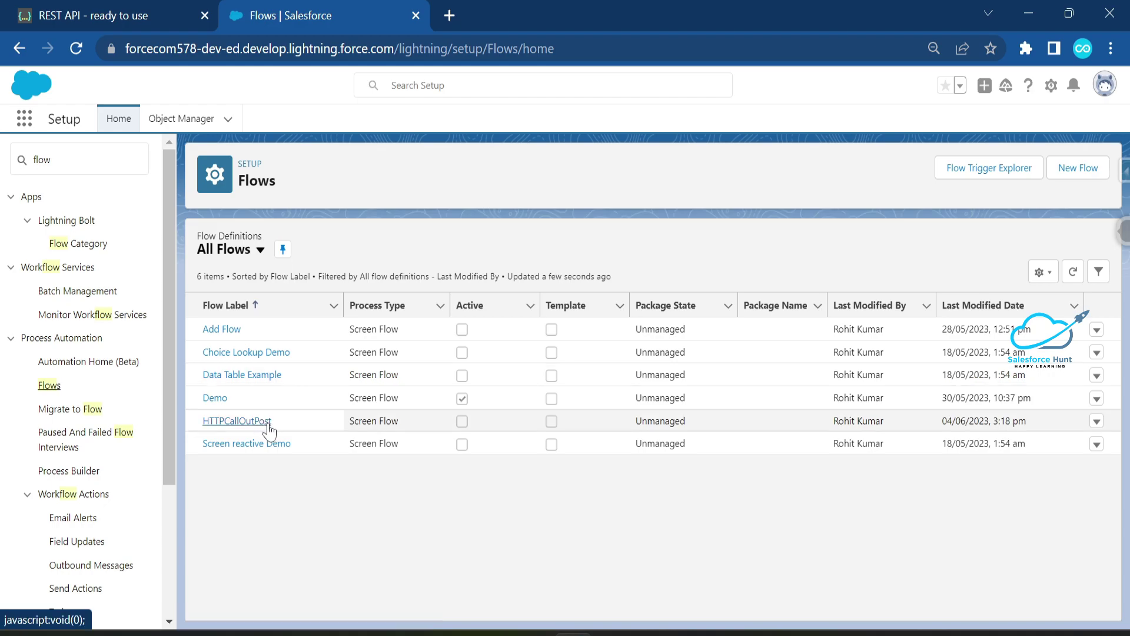
click(241, 421)
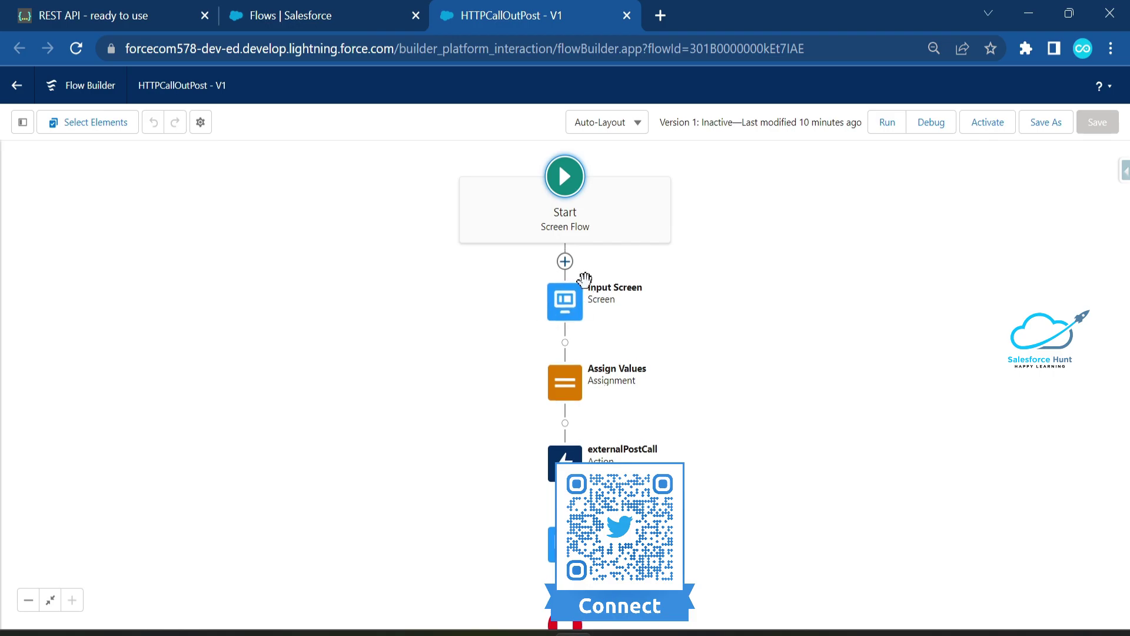
- Open the Input Screen element of the flow and review all of its input fields
double_click(567, 299)
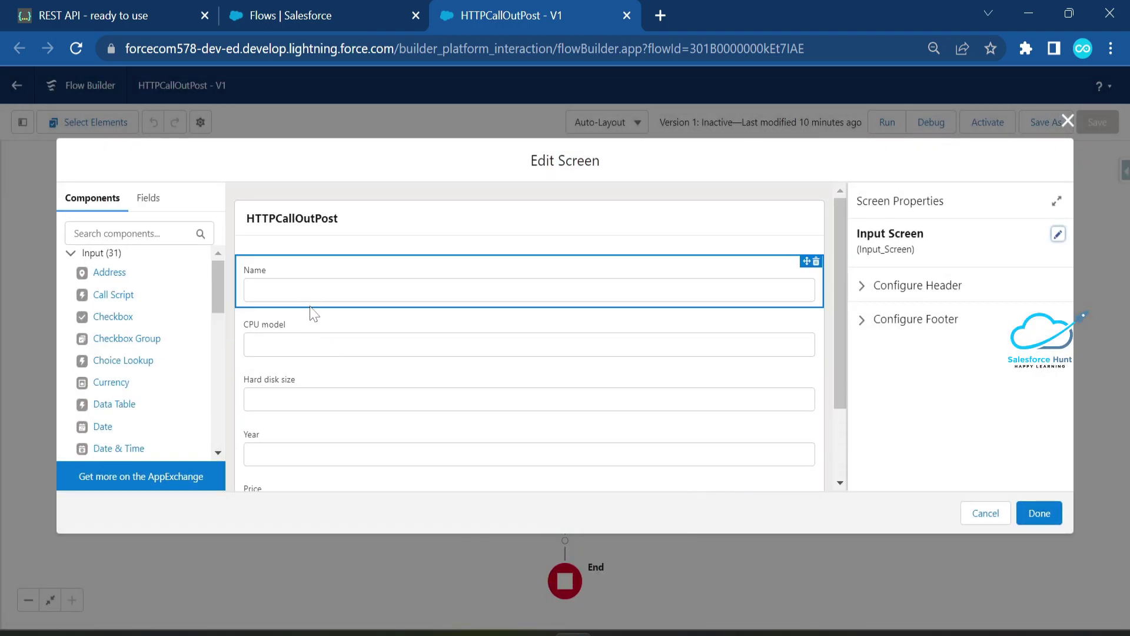
scroll(321, 330, down, 2)
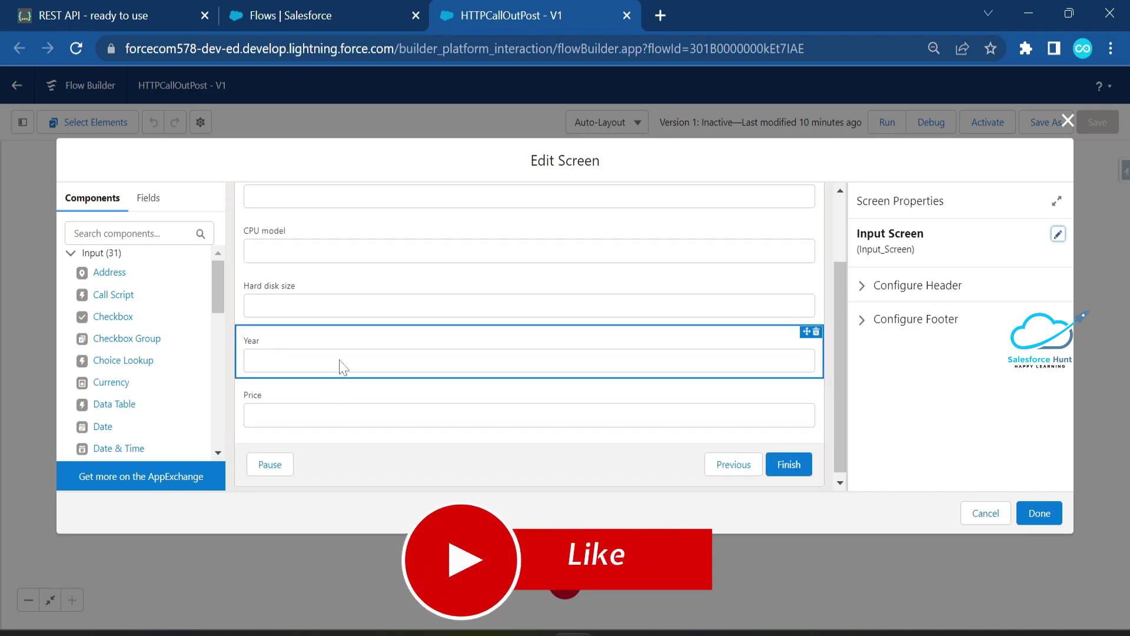
scroll(343, 357, up, 4)
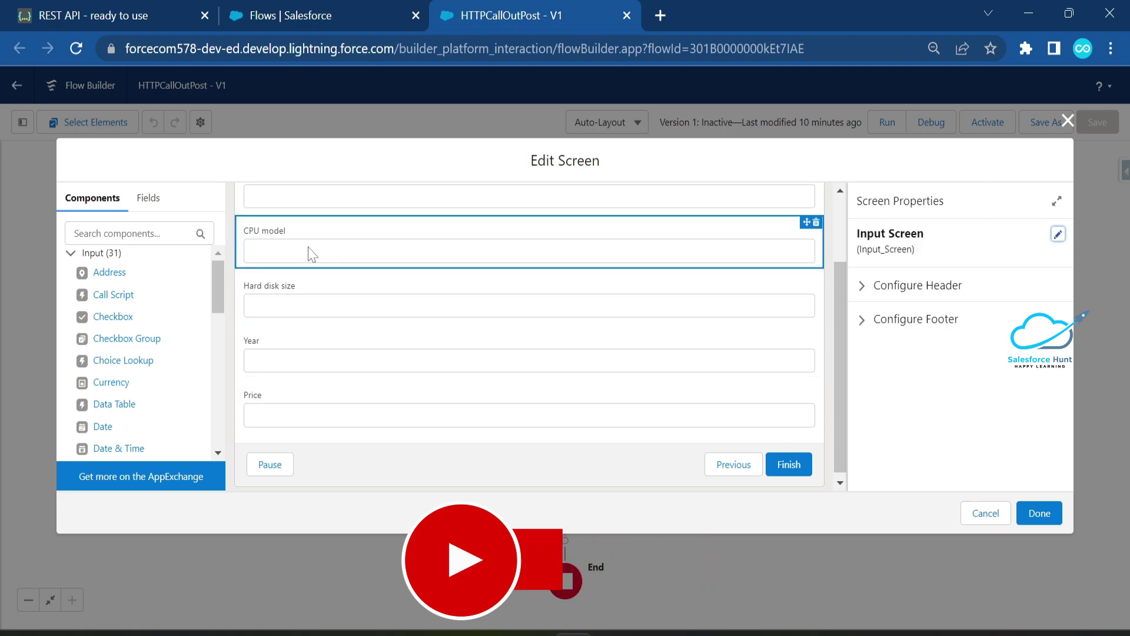
scroll(341, 313, down, 1)
scroll(344, 357, down, 2)
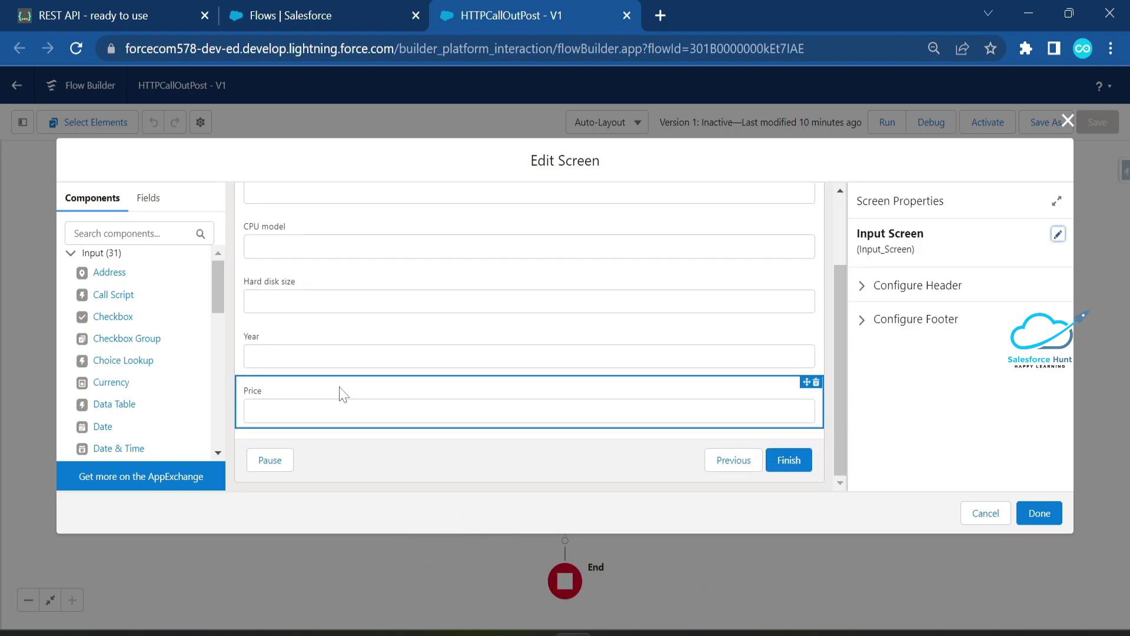
scroll(337, 353, up, 5)
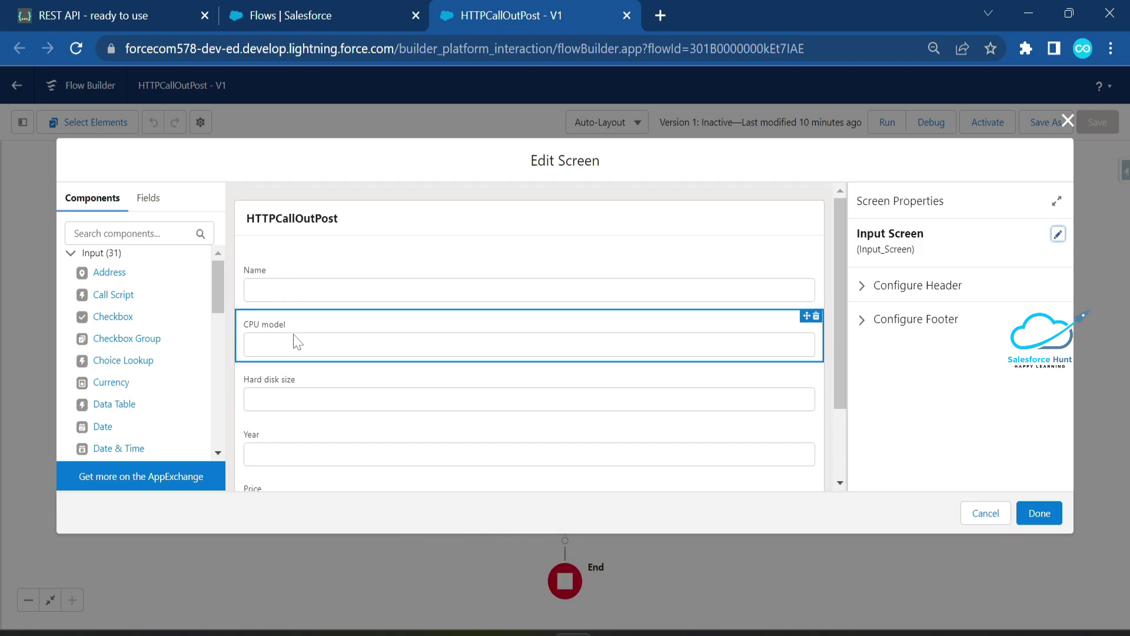
scroll(296, 335, down, 2)
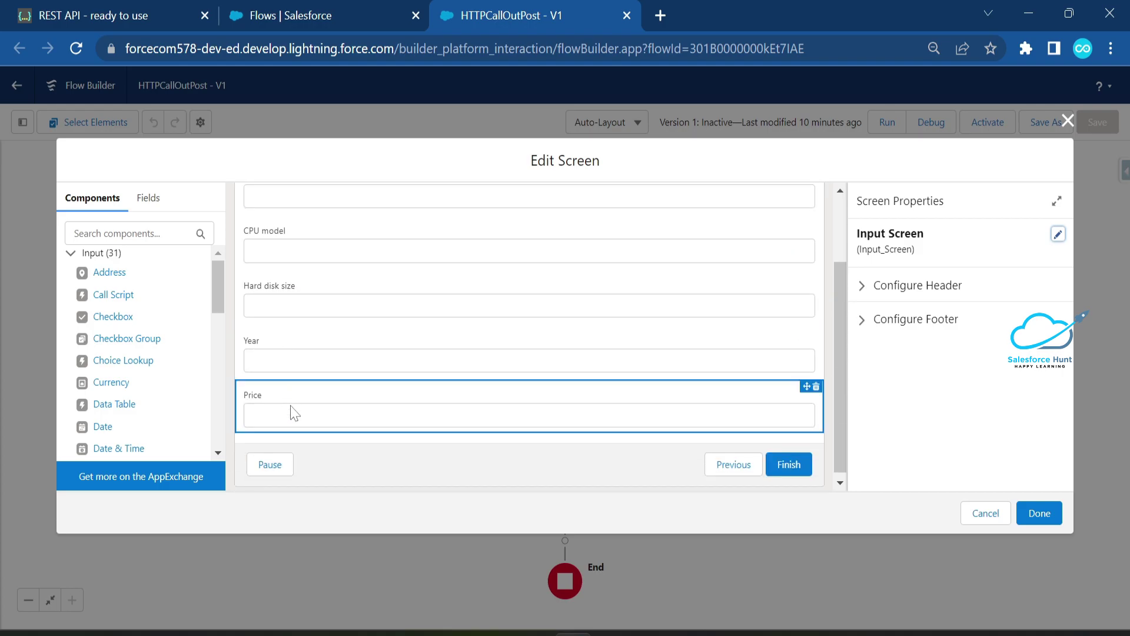
- Switch to the restful-api.dev page and examine the Add Object POST request body beside its response
click(83, 16)
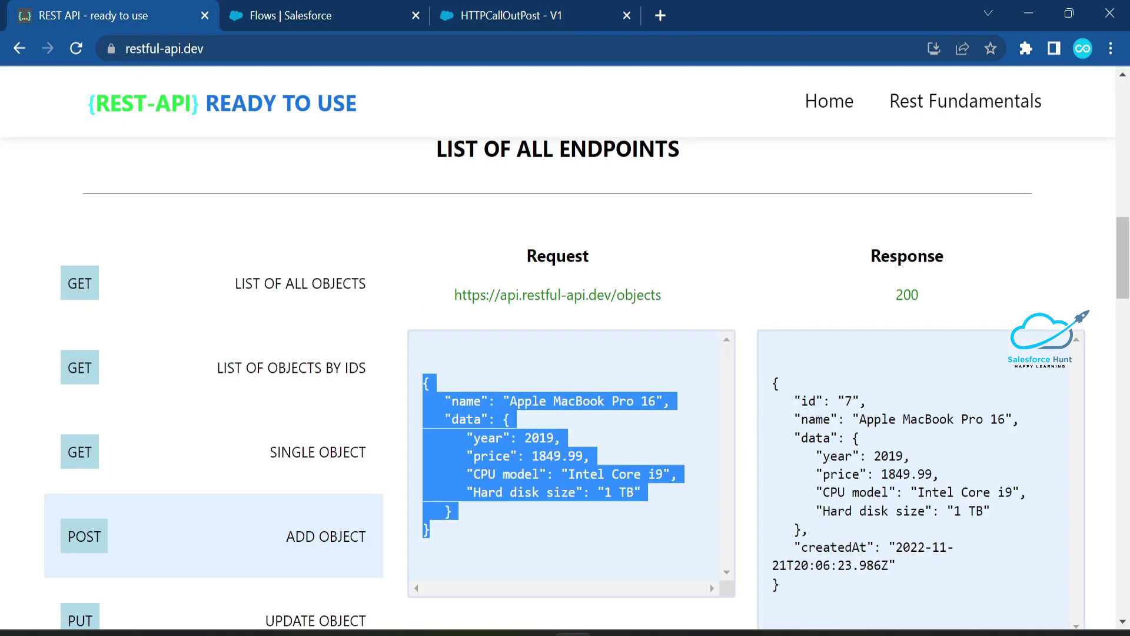
drag(446, 401, 484, 522)
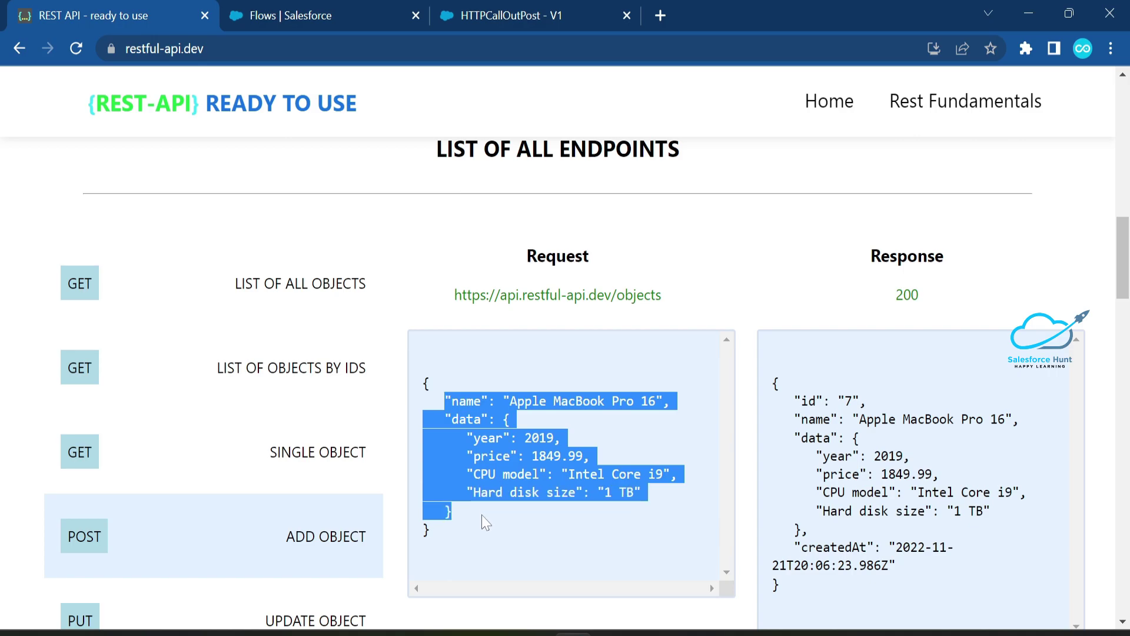
click(430, 530)
drag(446, 401, 467, 492)
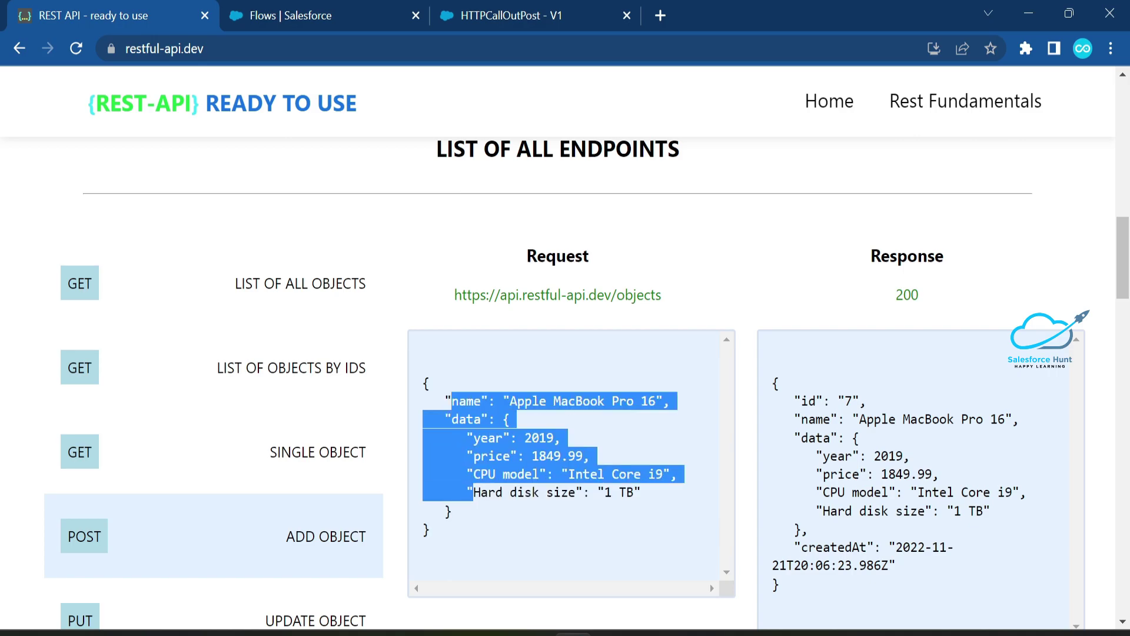
drag(779, 383, 829, 492)
click(585, 448)
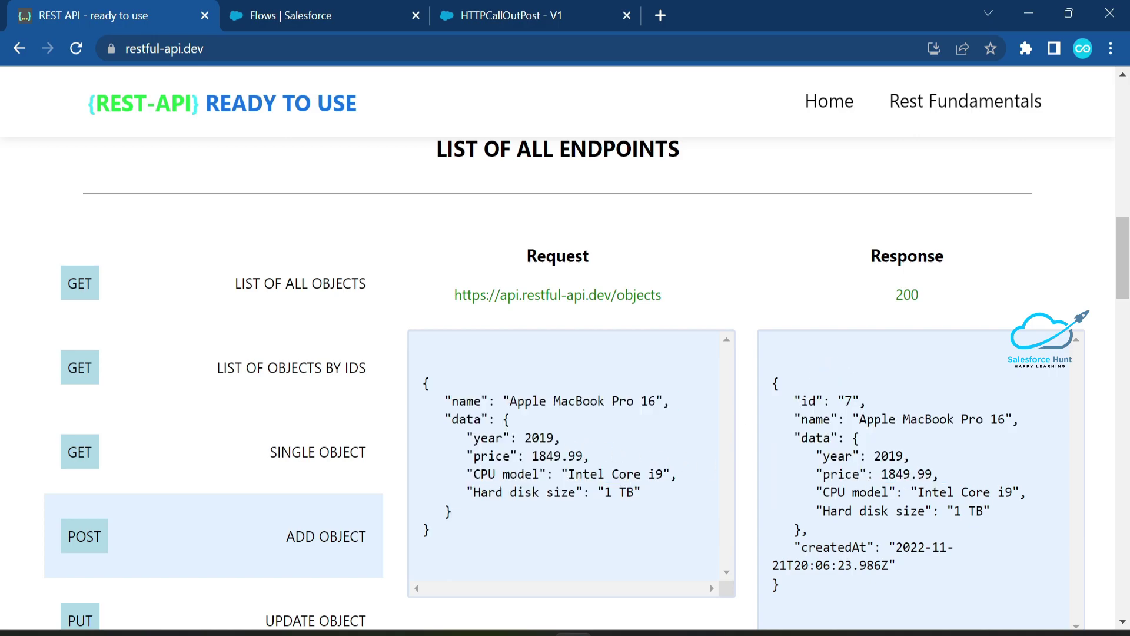
- Highlight the name, year, price and CPU model keys one by one in the POST request body
drag(424, 401, 450, 511)
click(450, 510)
double_click(462, 400)
click(462, 400)
double_click(487, 437)
double_click(492, 455)
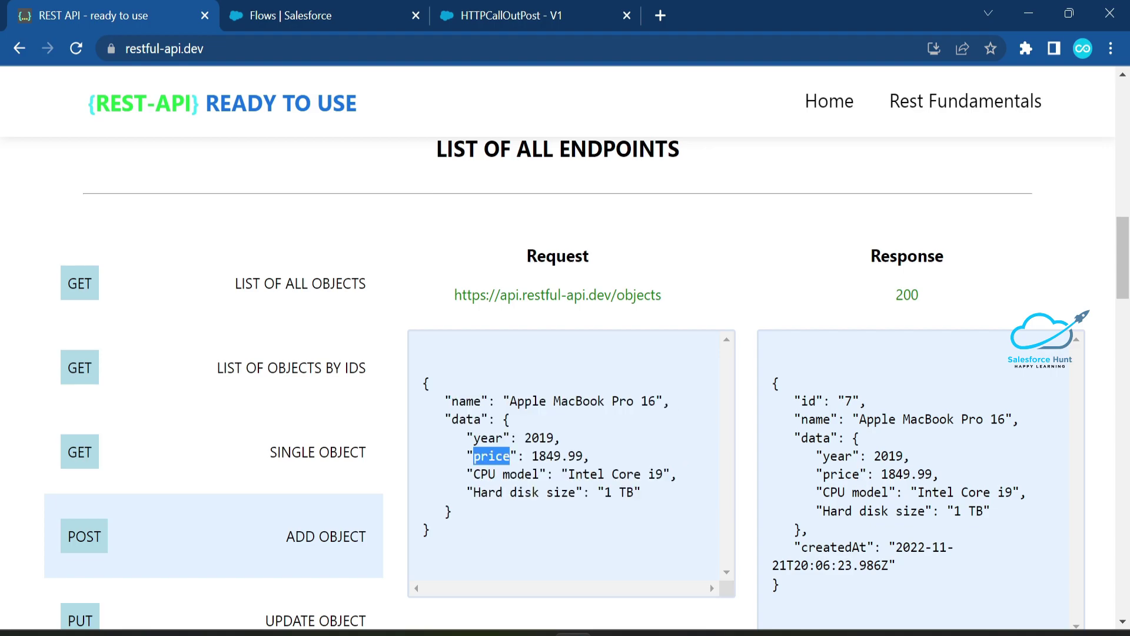
double_click(484, 474)
click(483, 474)
- Return to the HTTPCallOutPost flow, compare the Input Screen fields with the request keys and close the screen editor
click(488, 27)
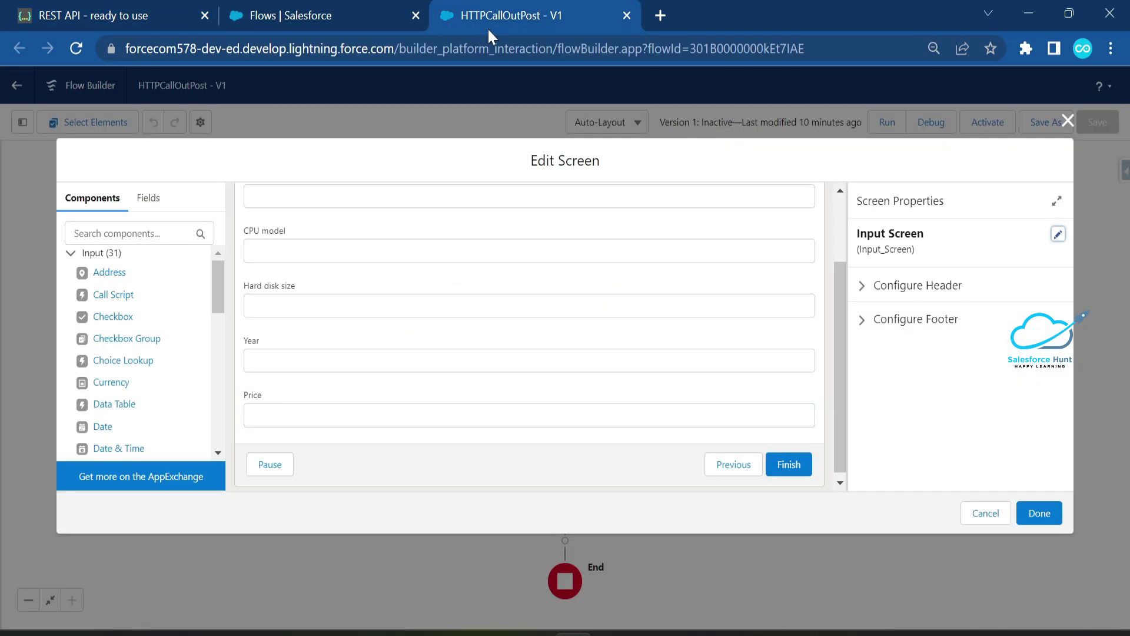
scroll(340, 295, up, 2)
scroll(343, 333, down, 2)
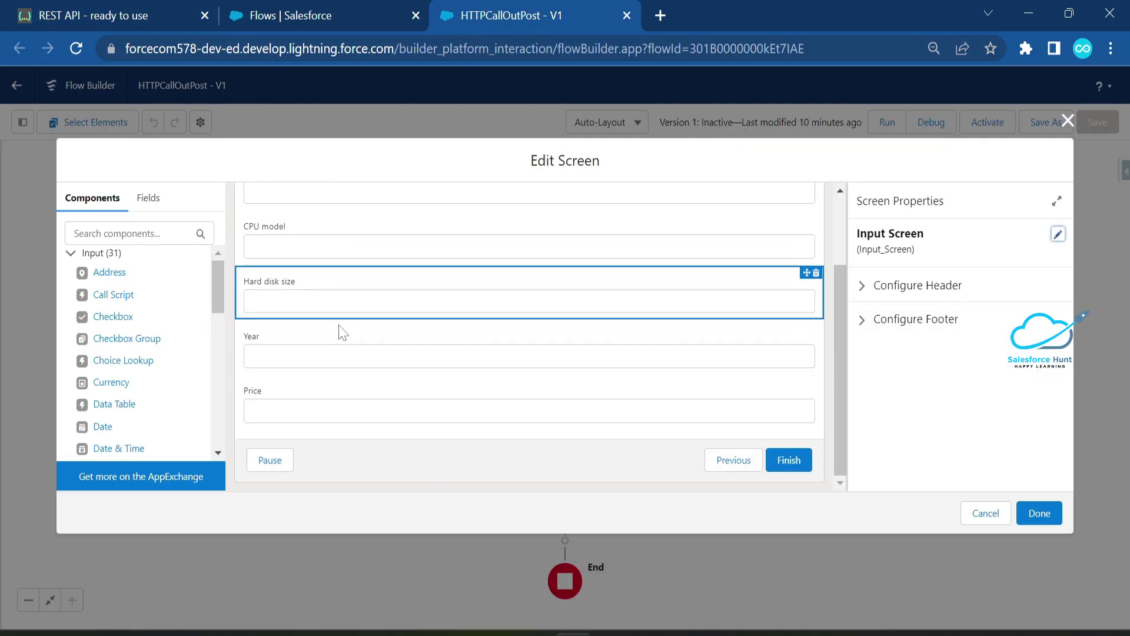
click(1066, 122)
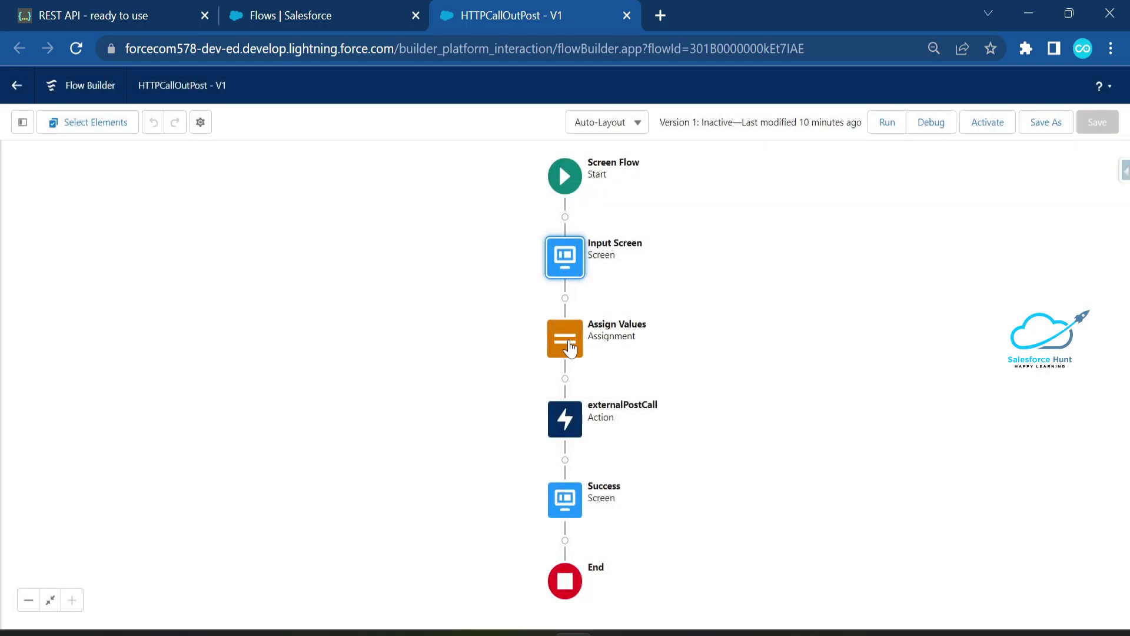
- Review the variable mappings in Assign Values and the body input of externalPostCall, closing each without changes
double_click(569, 348)
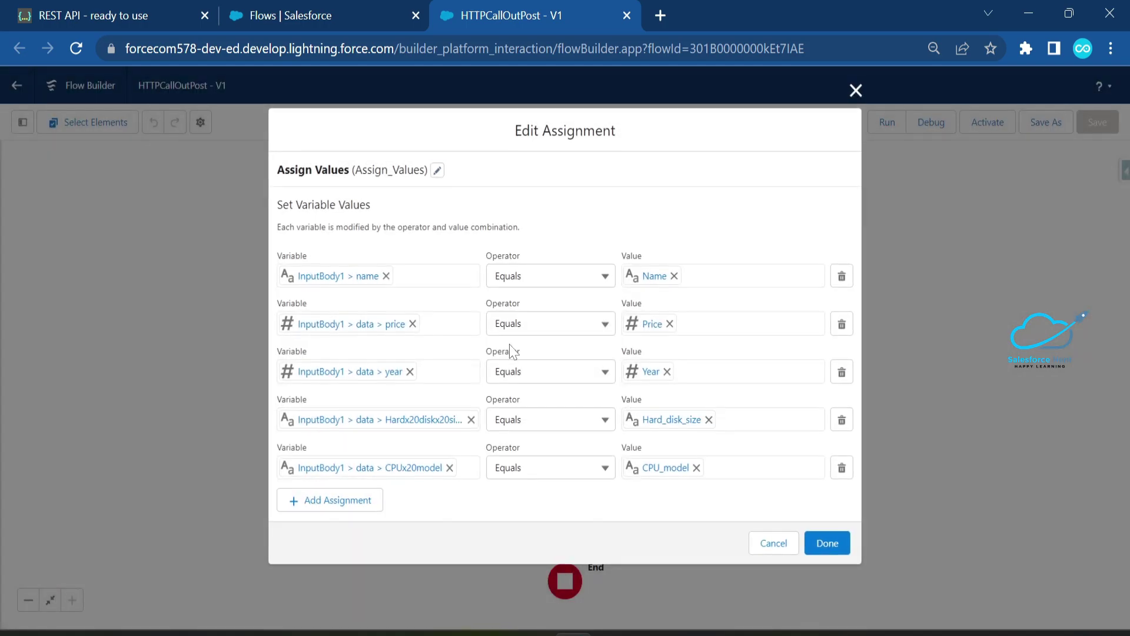
click(855, 90)
double_click(566, 432)
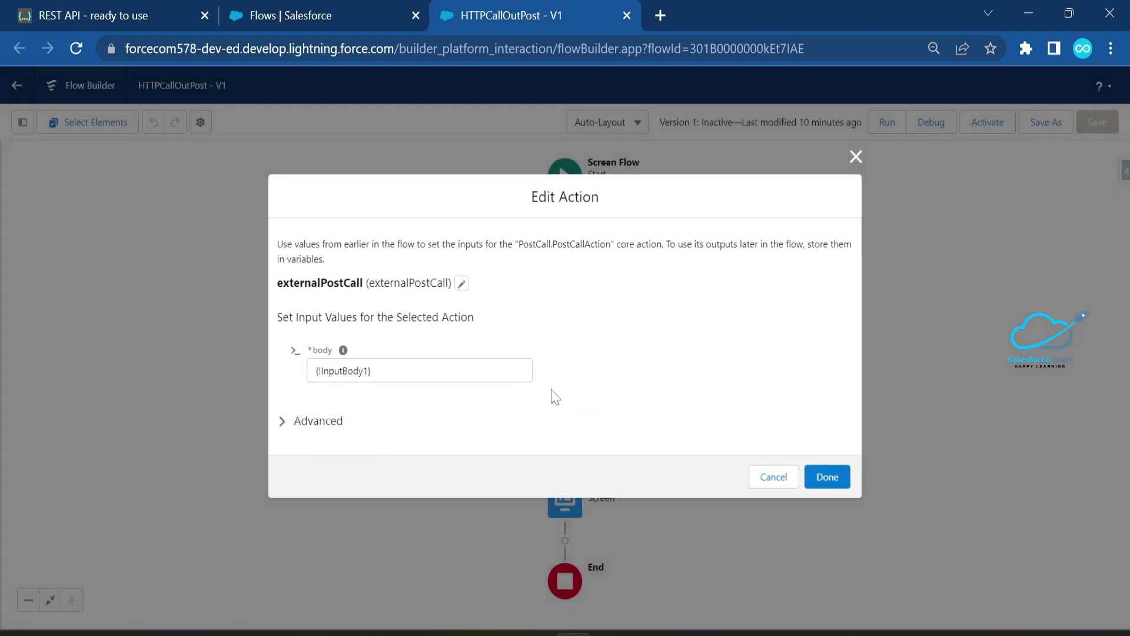
click(856, 155)
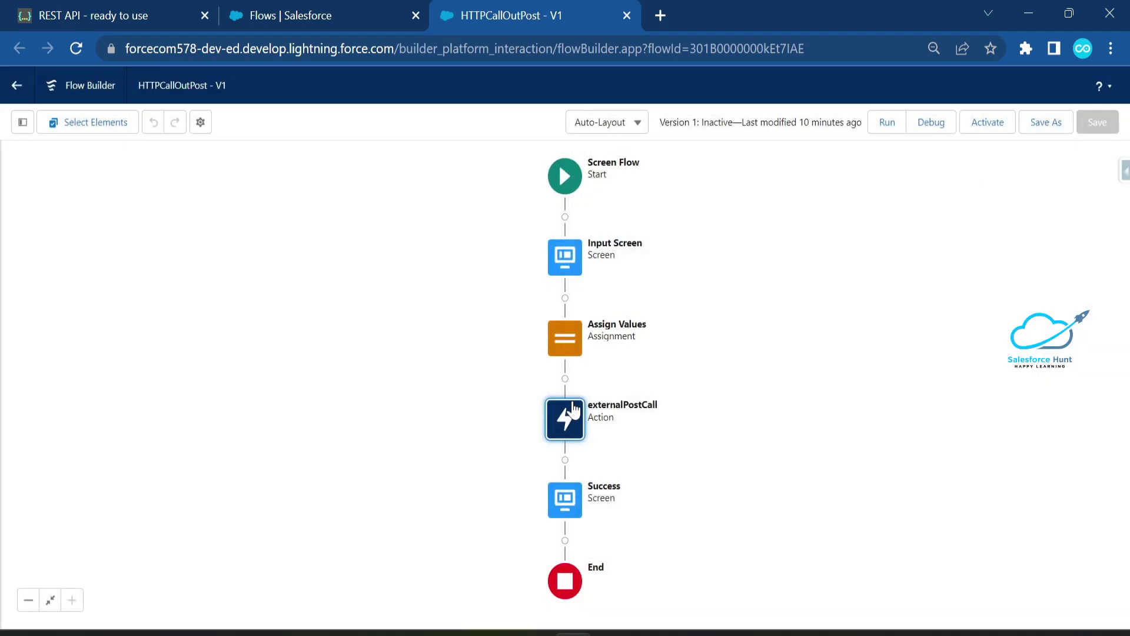
- Start an HTTP callout from a new action after externalPostCall, inspect the named credential choices, and close both dialogs without saving
click(565, 460)
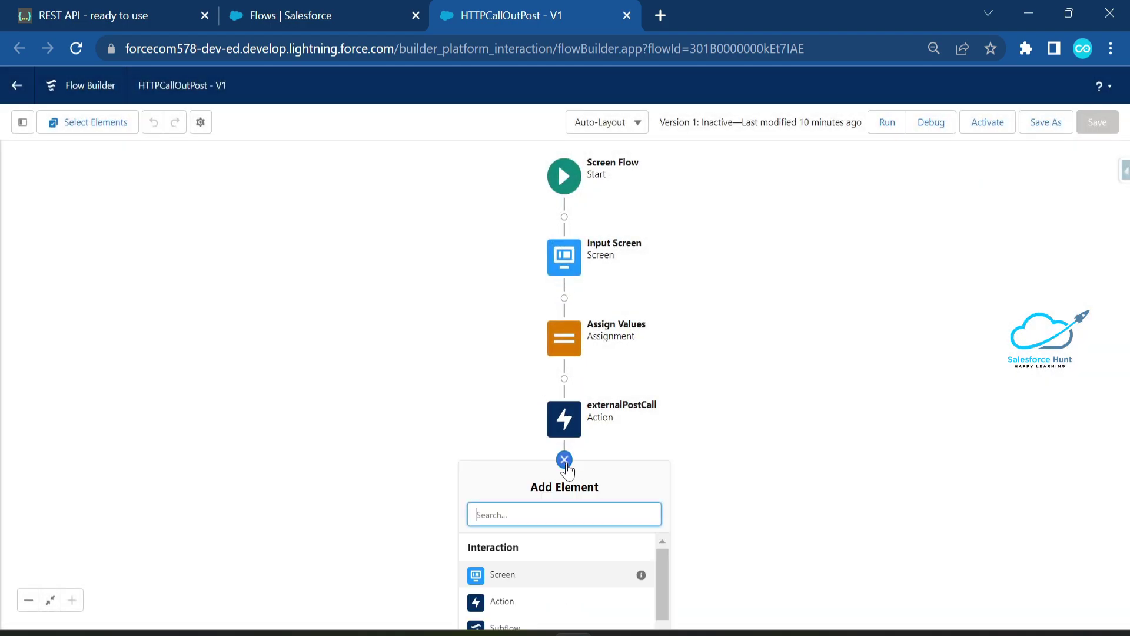
click(502, 602)
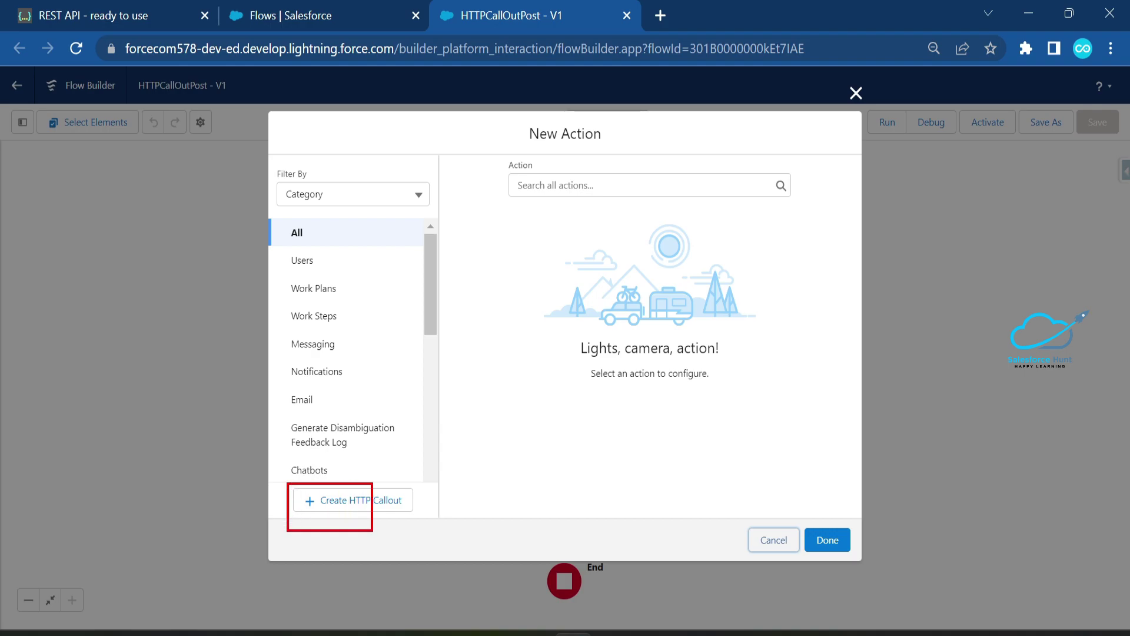
click(363, 501)
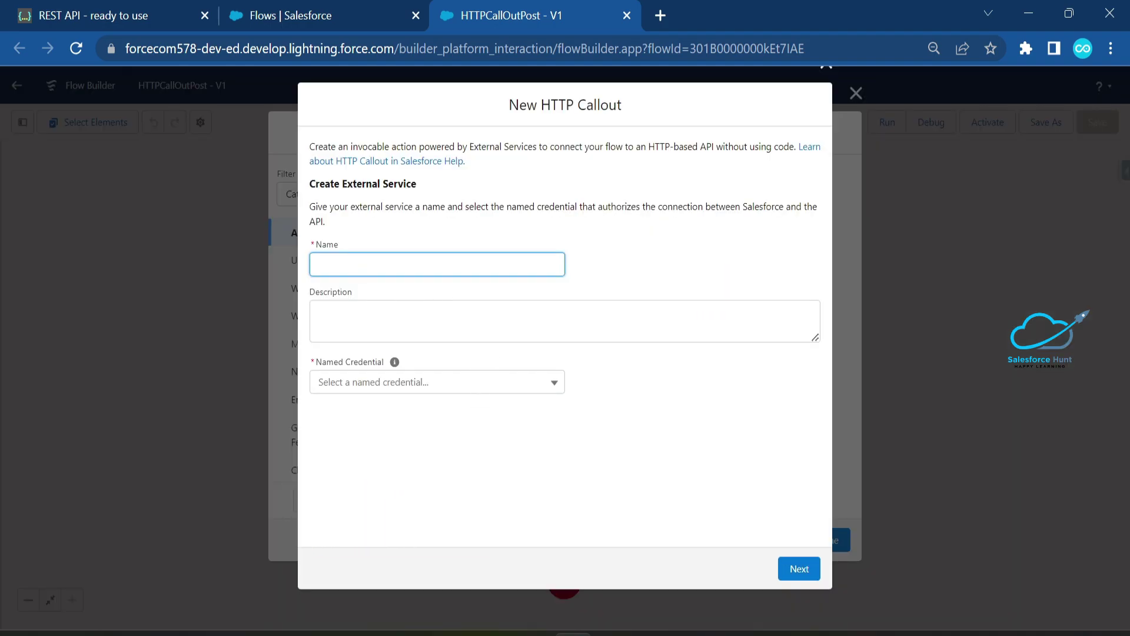
click(378, 389)
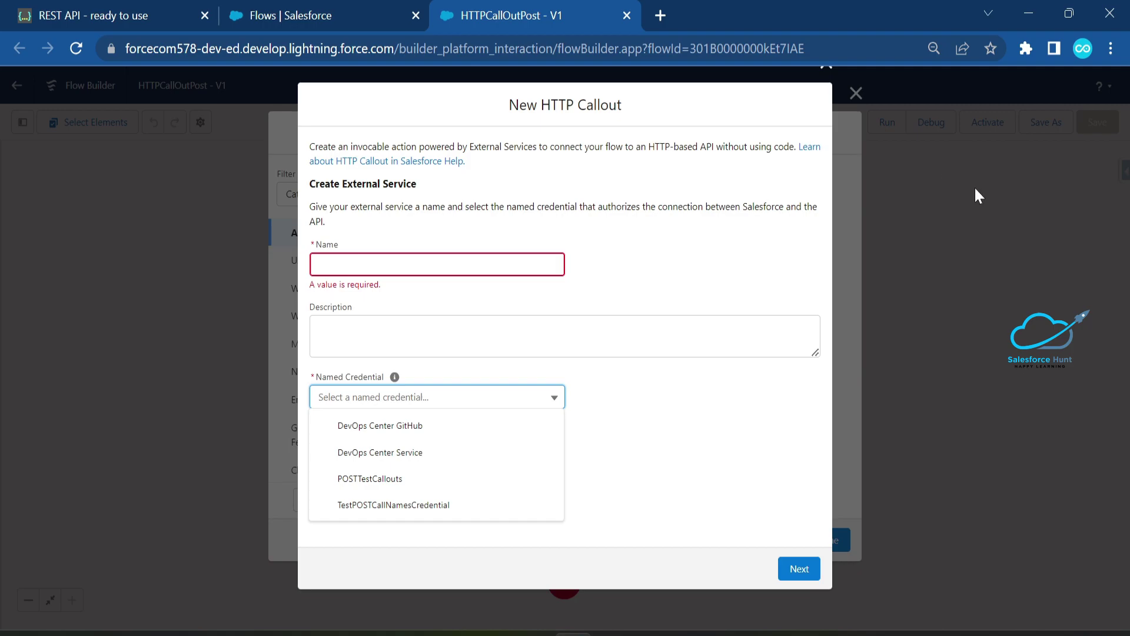
click(965, 200)
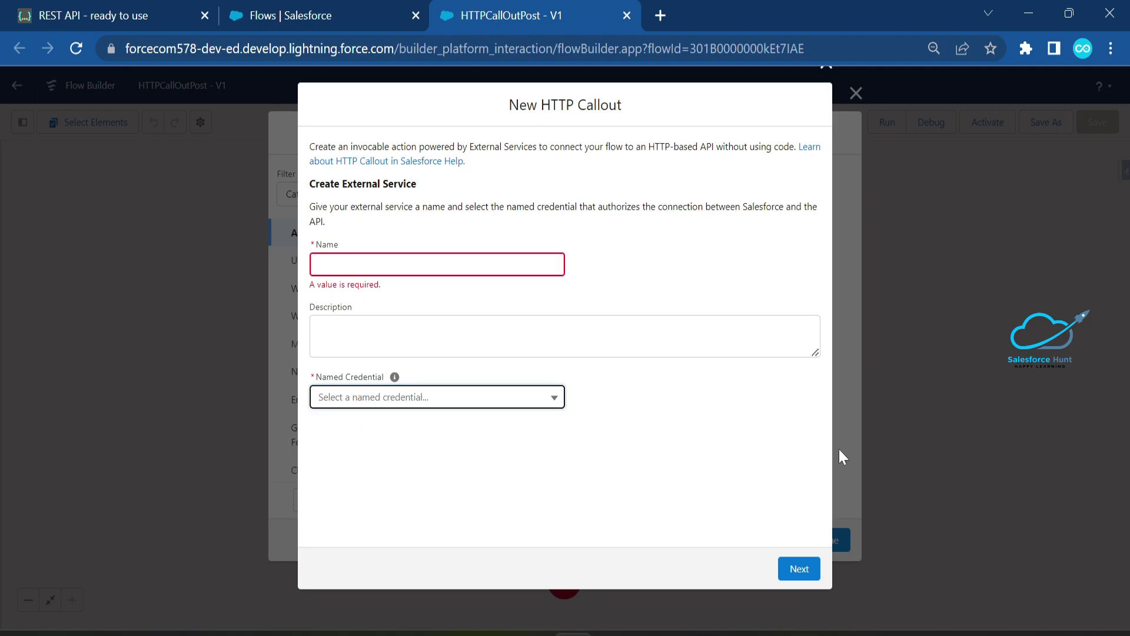
key(ctrl+minus)
key(ctrl+minus)
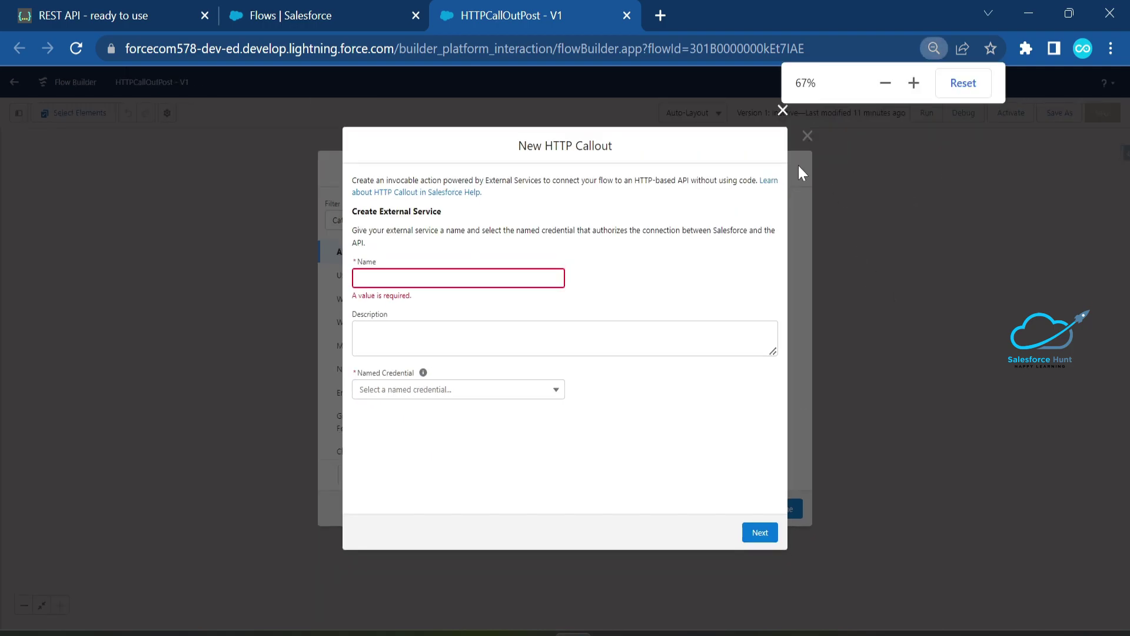
click(807, 136)
click(807, 135)
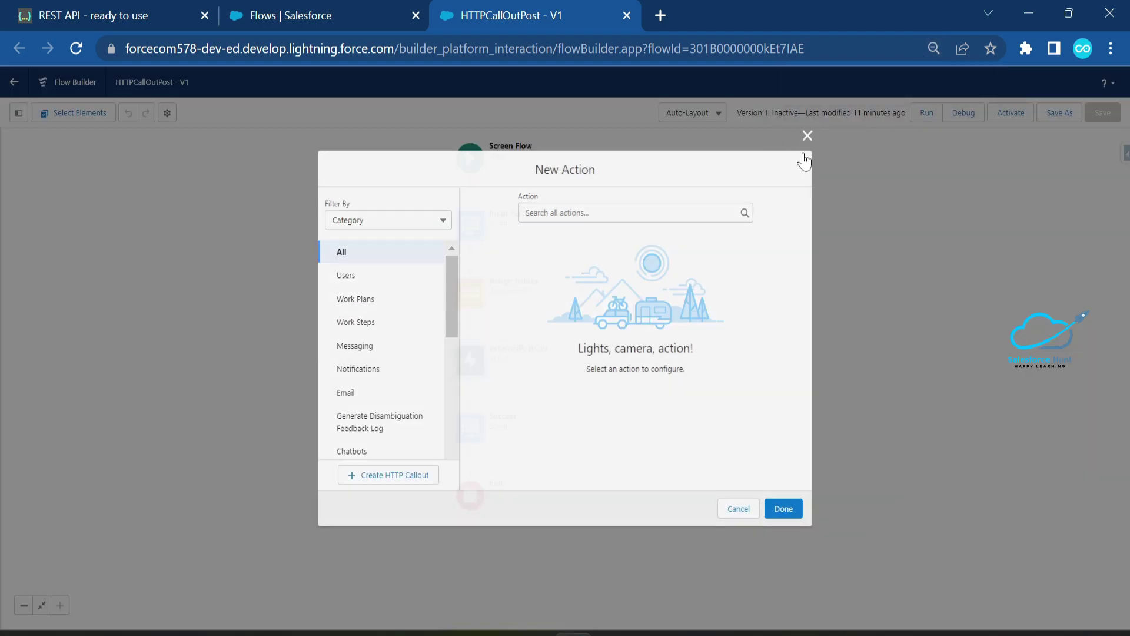
- Open the externalPostCall action's details and examine its label and body input value
key(ctrl+plus)
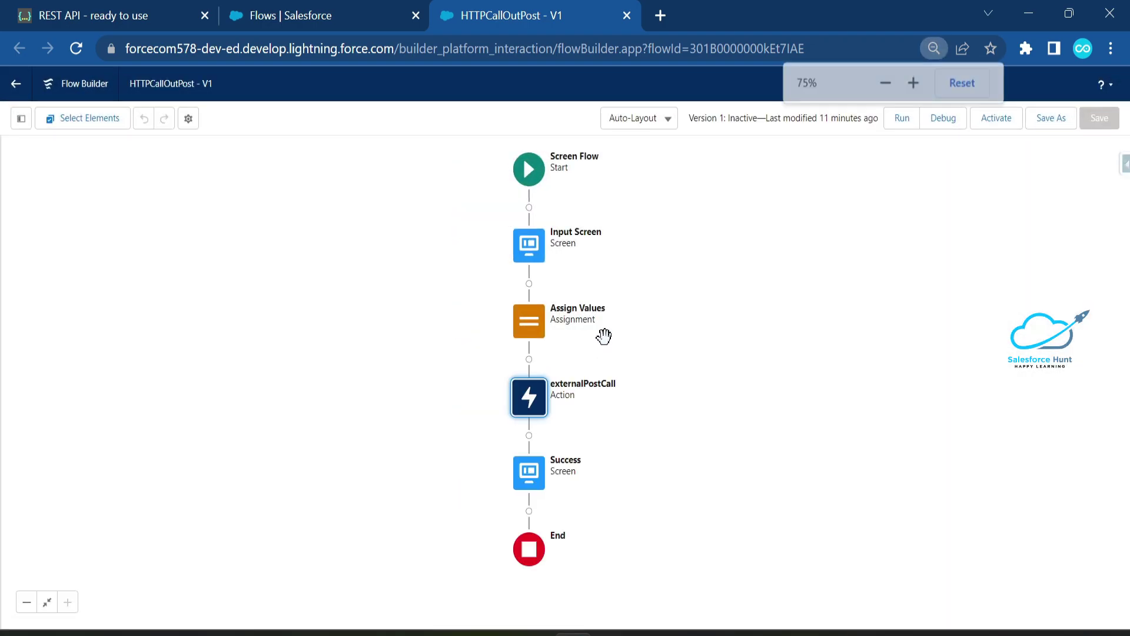
double_click(513, 414)
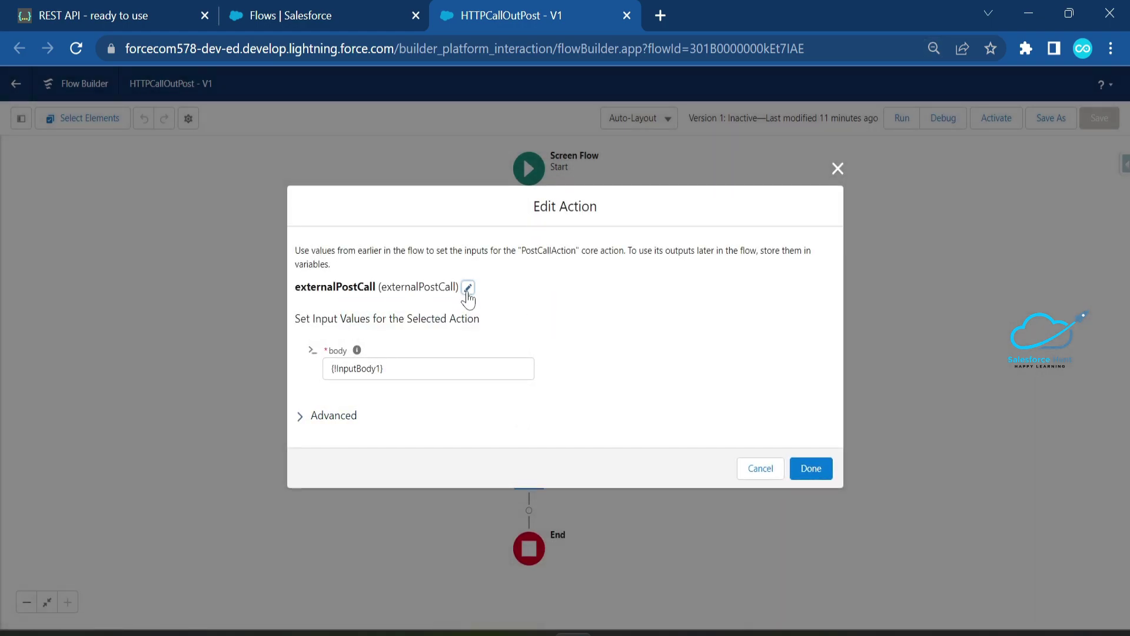
click(468, 287)
drag(365, 265, 290, 269)
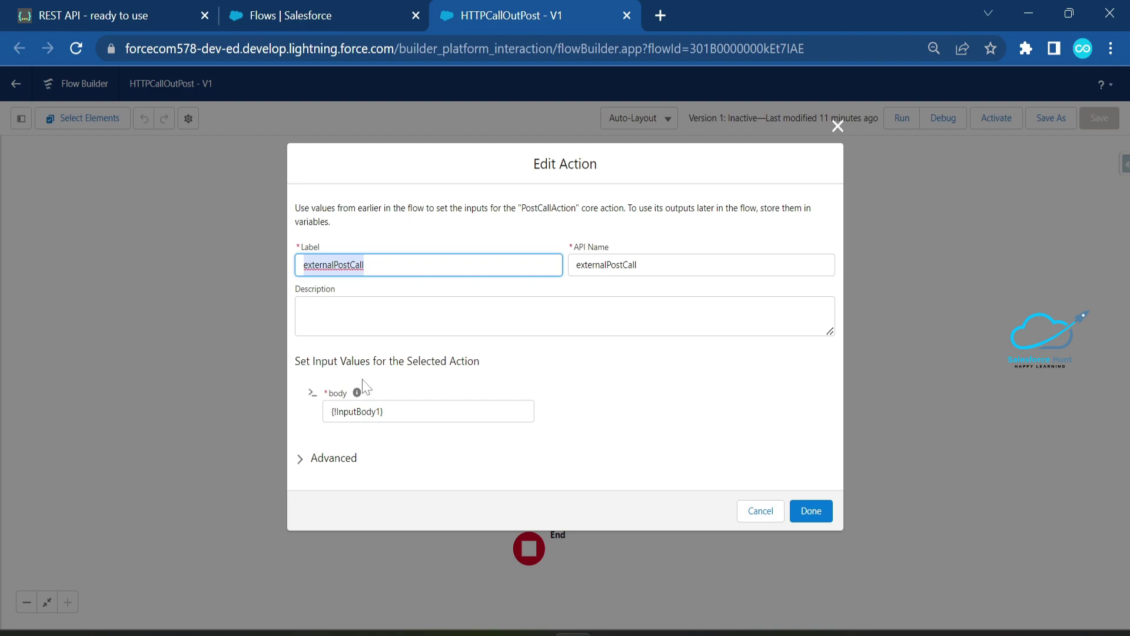
drag(383, 412, 319, 421)
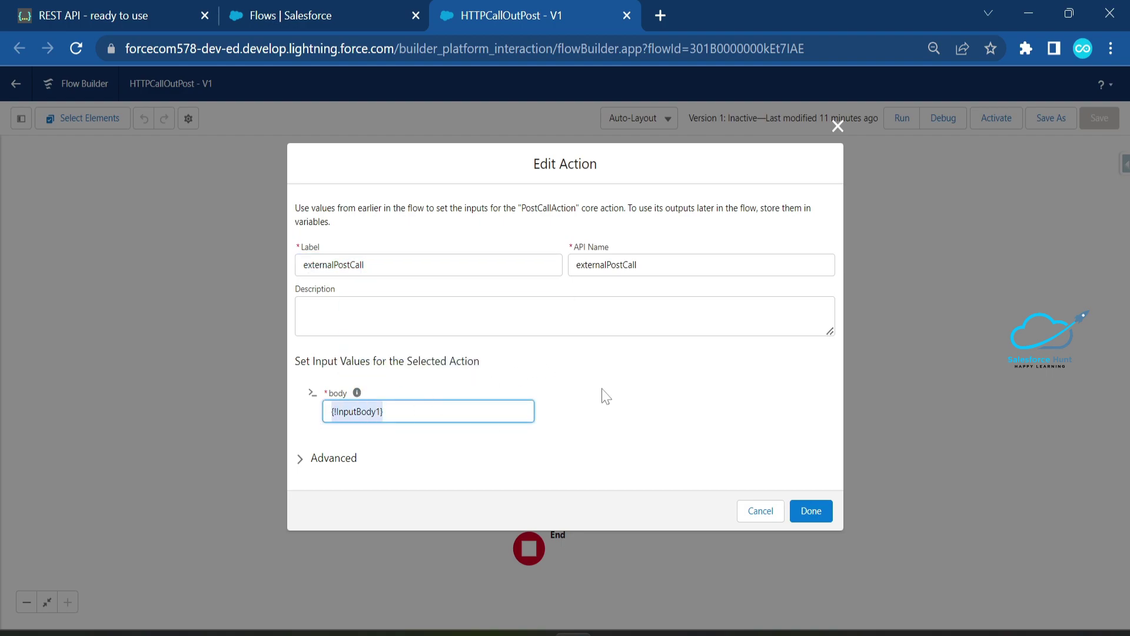
- Close the externalPostCall editor, inspect the Apex class of the InputBody1 variable among the flow's resources, and close the variable without changes
click(838, 125)
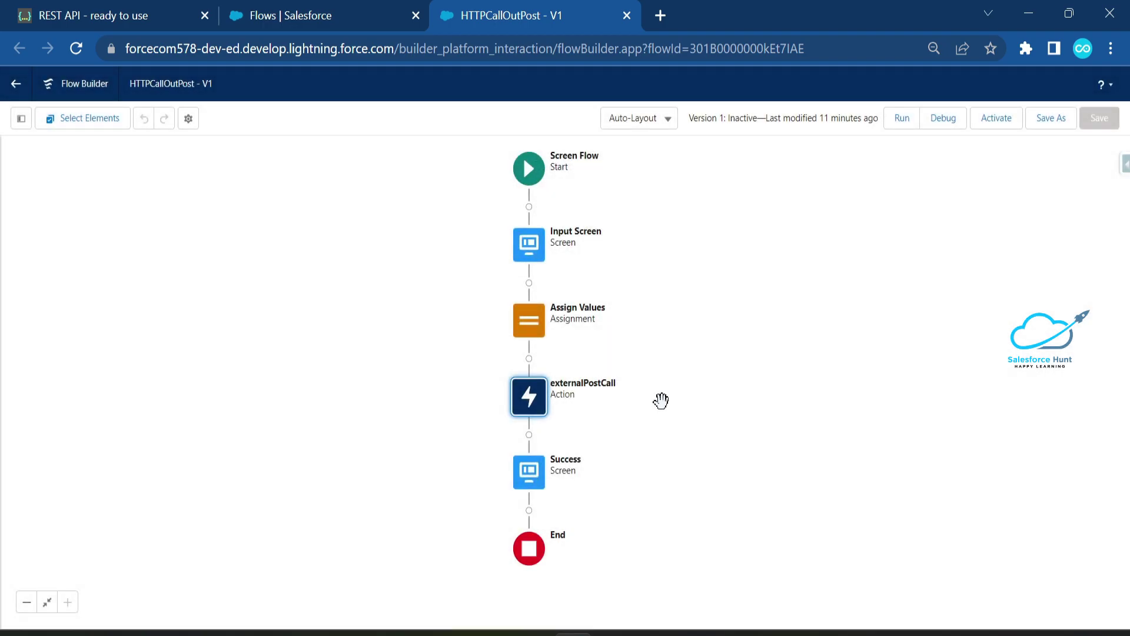
click(21, 118)
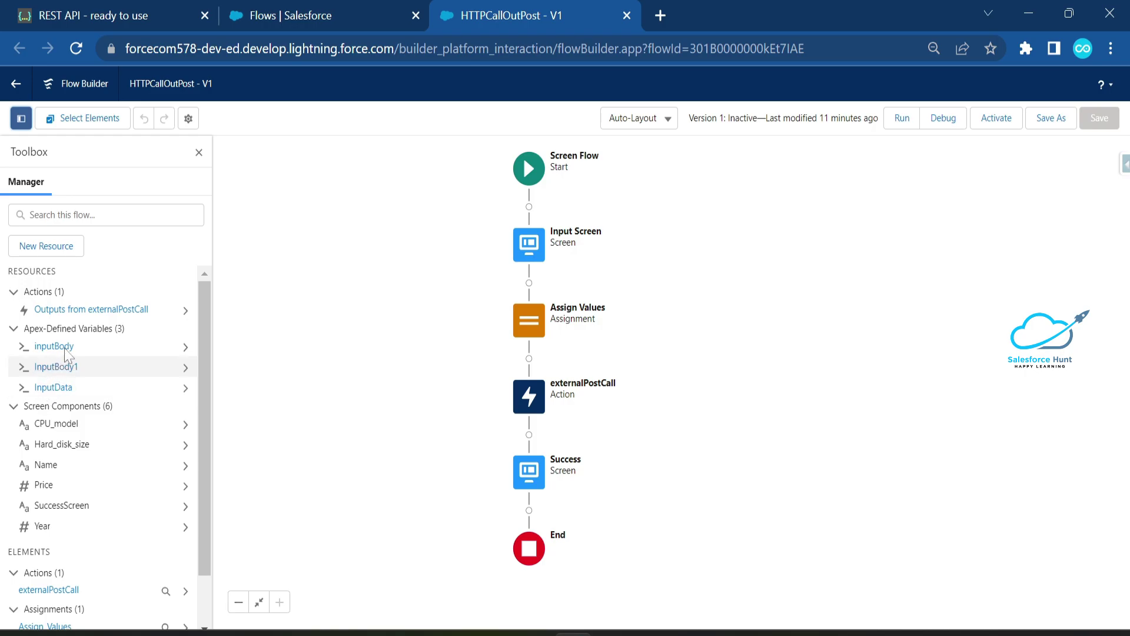
click(68, 368)
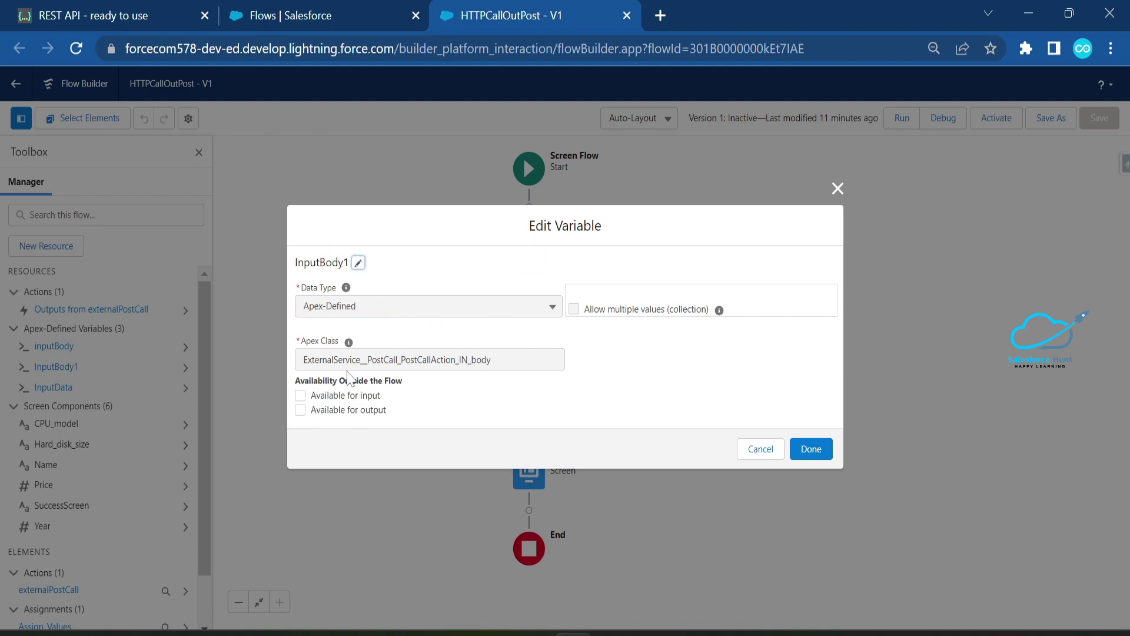
drag(503, 363, 304, 376)
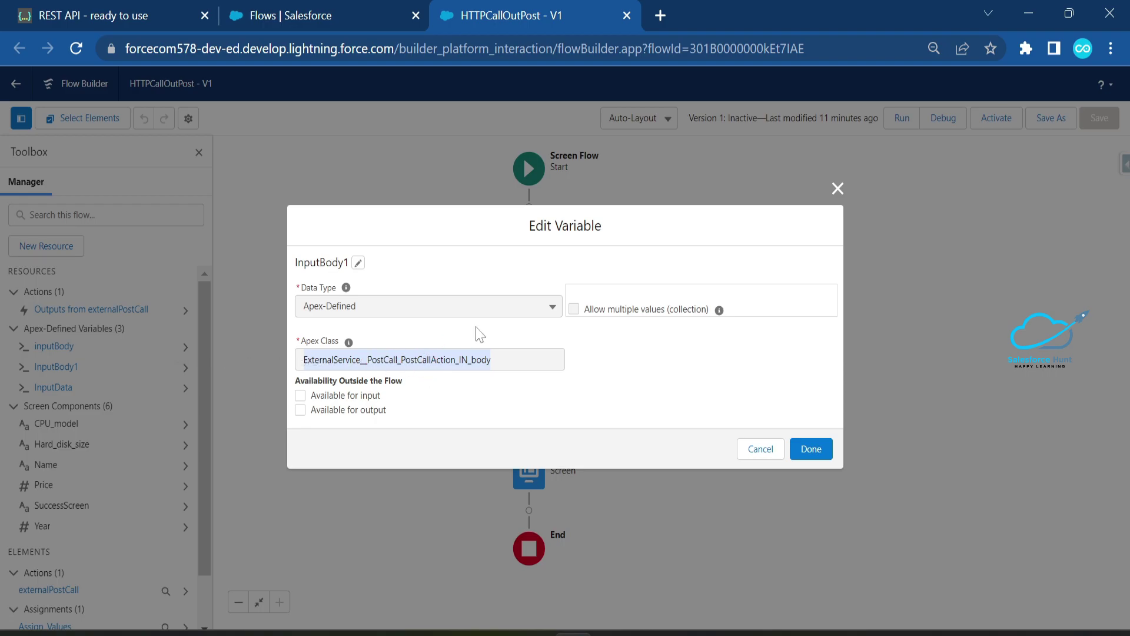
click(838, 188)
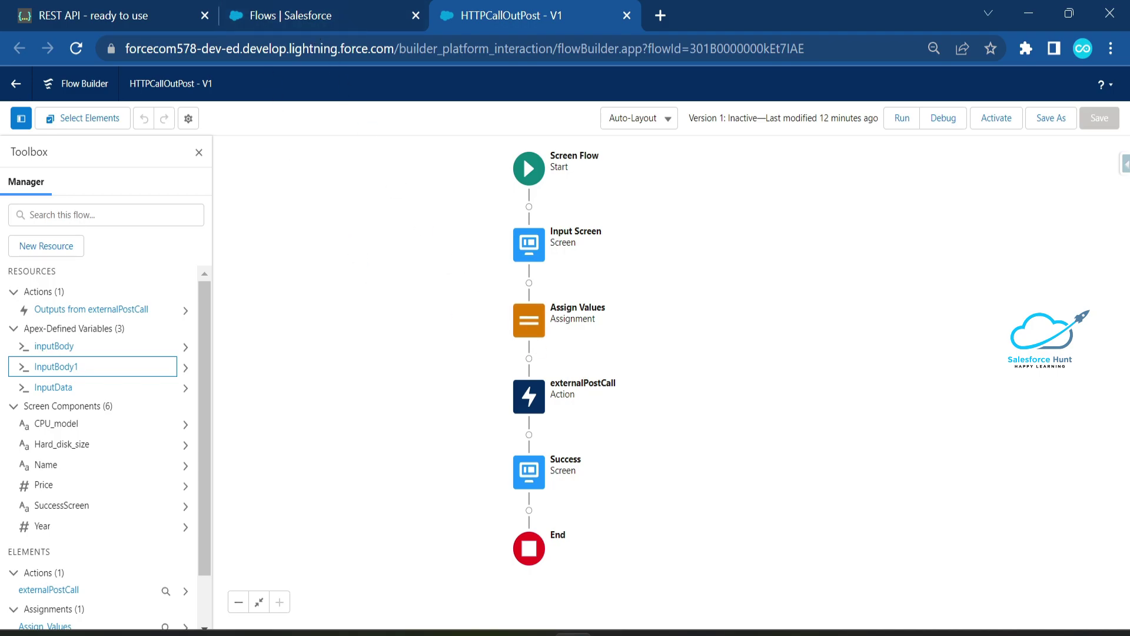
- Start an HTTP callout from a new action after Assign Values, naming the external service Test and using the TestPOSTCallNamesCredential named credential
click(259, 16)
click(475, 19)
click(529, 359)
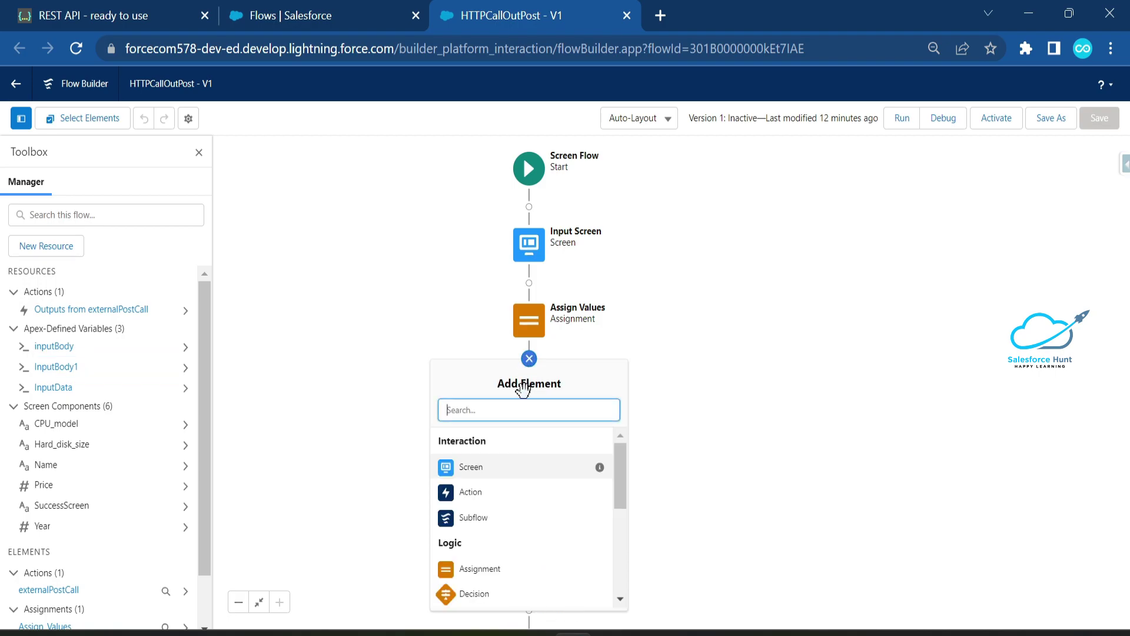
click(475, 494)
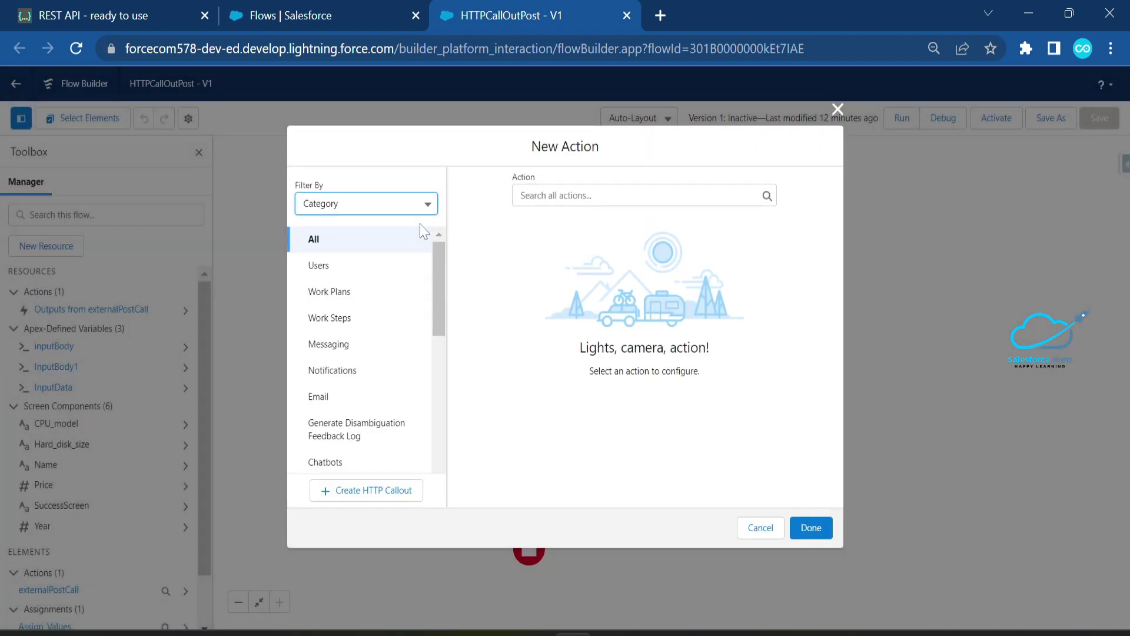
click(352, 498)
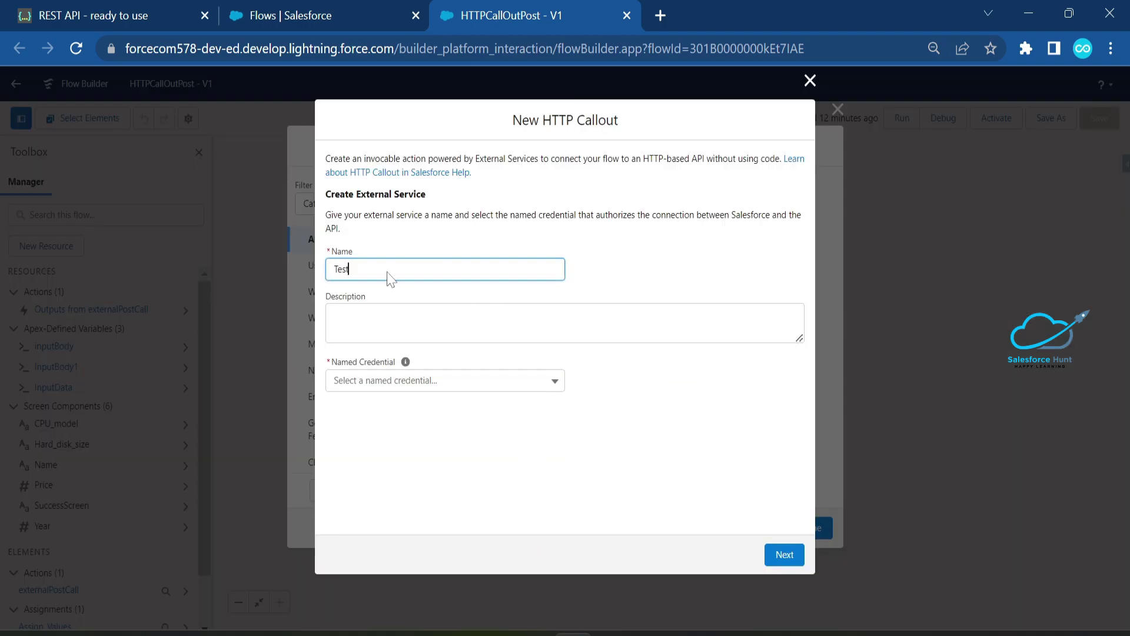
key(Tab)
click(379, 383)
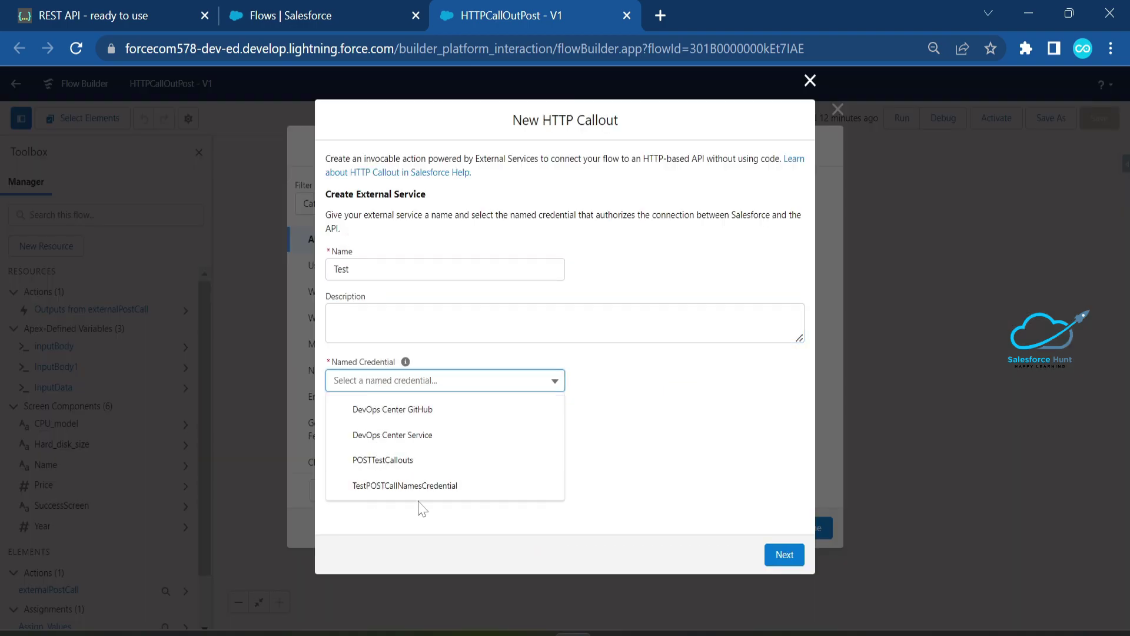
click(398, 485)
drag(454, 426, 341, 435)
click(782, 558)
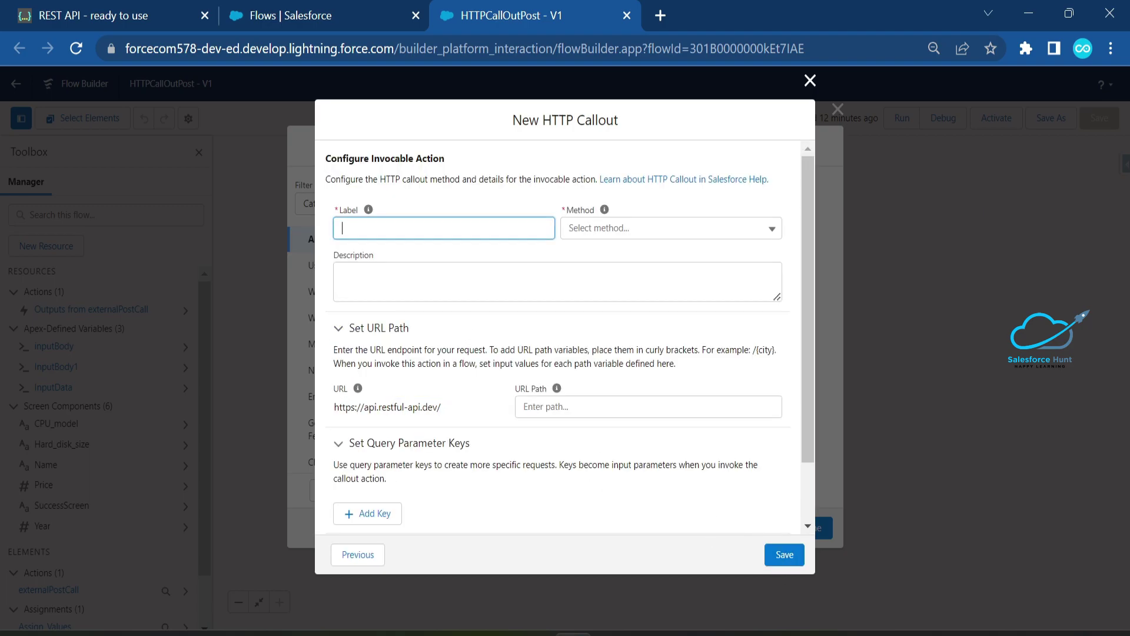
- Label the callout's invocable action Test1 and set its method to POST (Beta)
text(Test1)
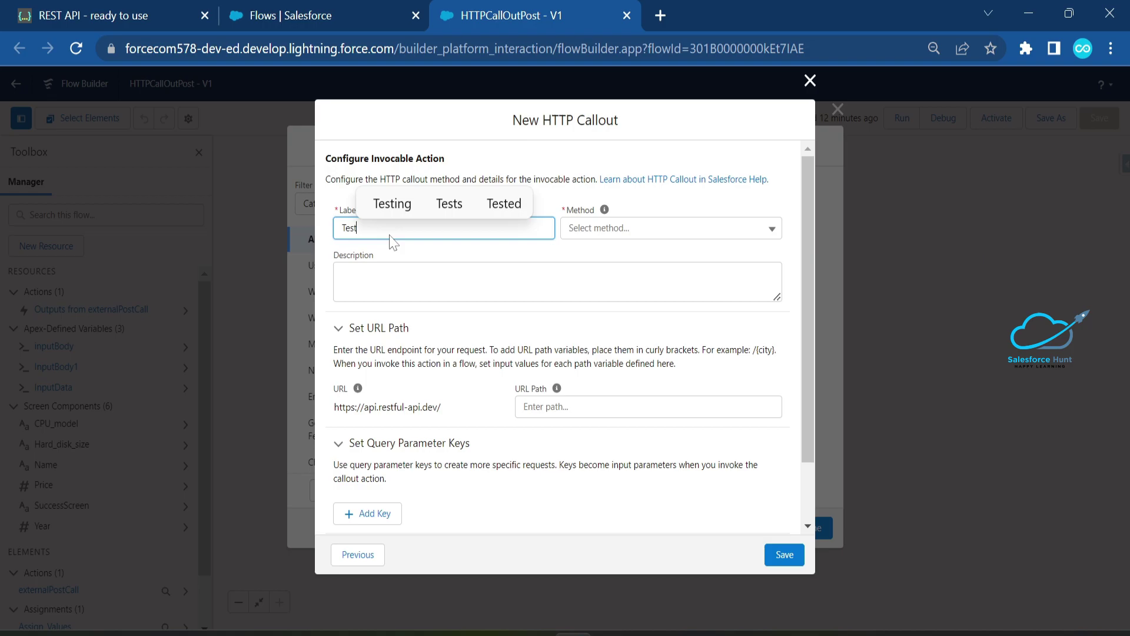
key(Tab)
click(622, 236)
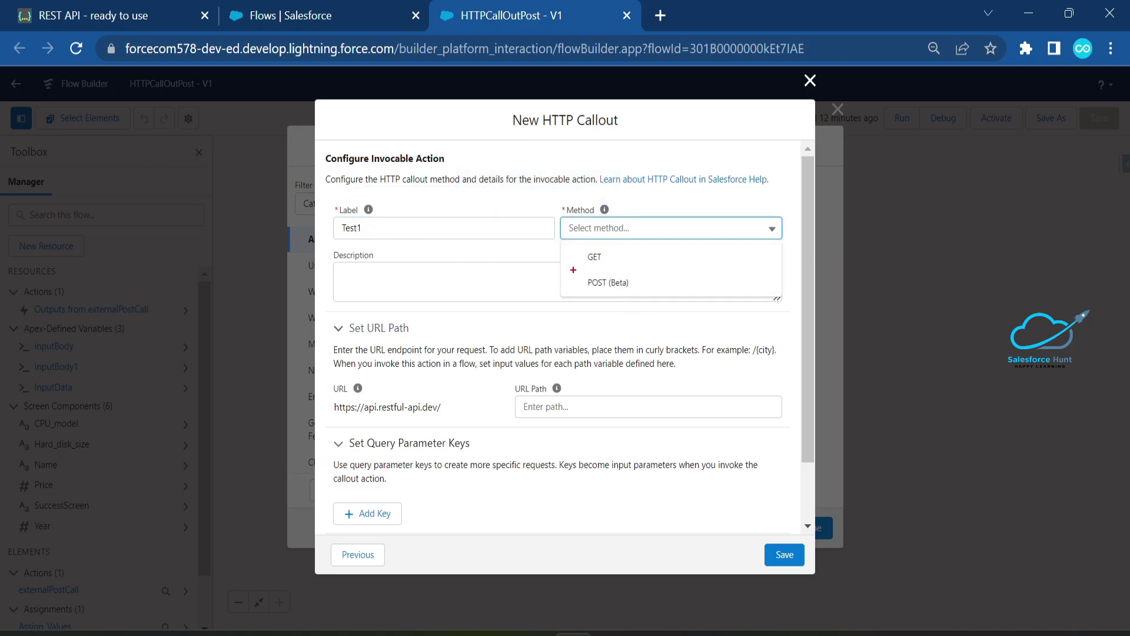
drag(573, 270, 650, 298)
key(Escape)
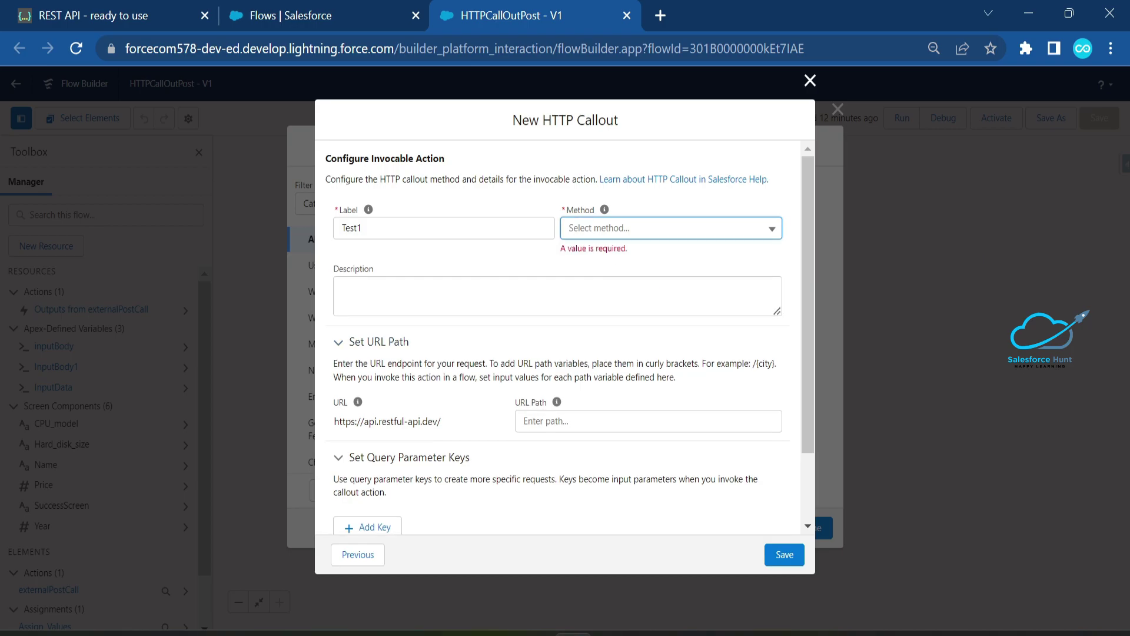
click(609, 235)
click(605, 279)
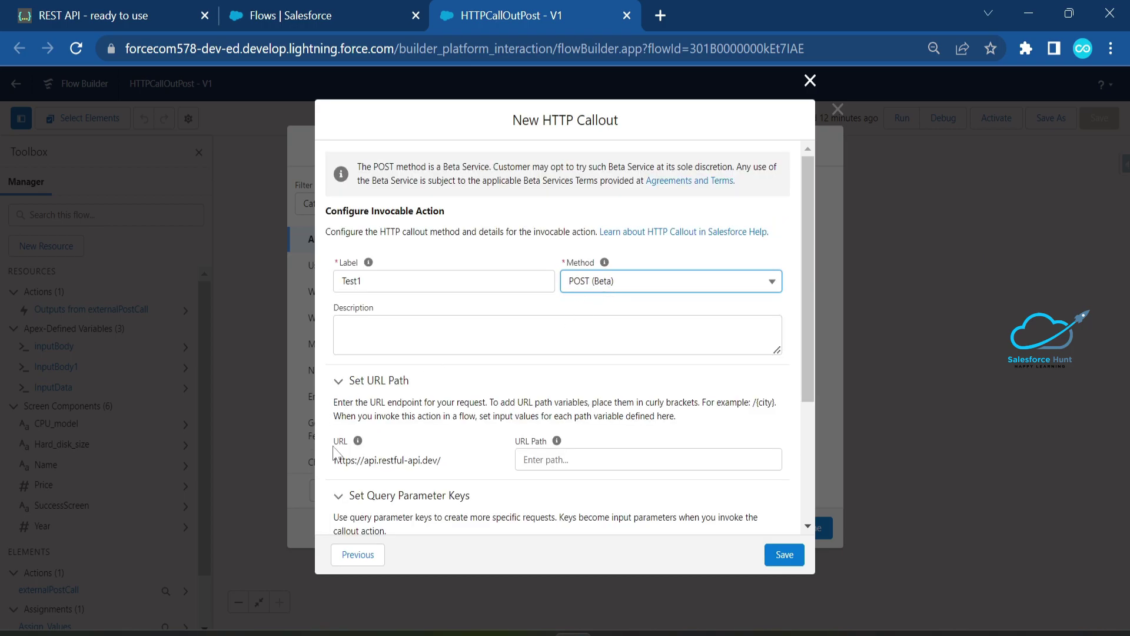
- Check the Add Object endpoint URL on the restful-api.dev page and set the callout's URL path to /objects
scroll(571, 403, down, 2)
click(570, 366)
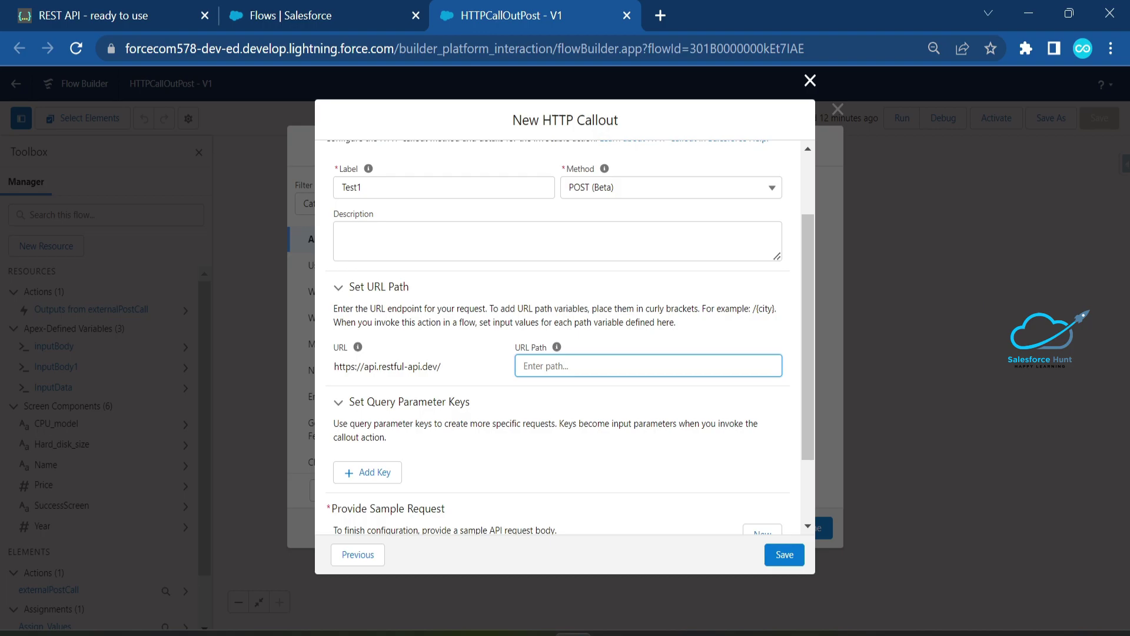
drag(441, 366, 333, 366)
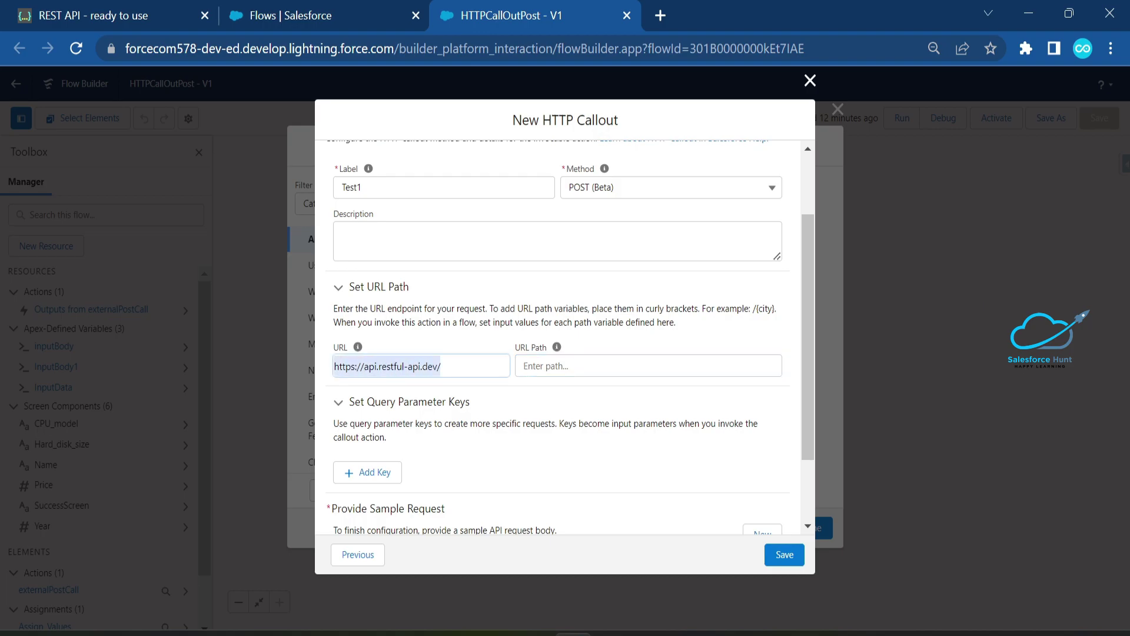
click(570, 366)
click(136, 26)
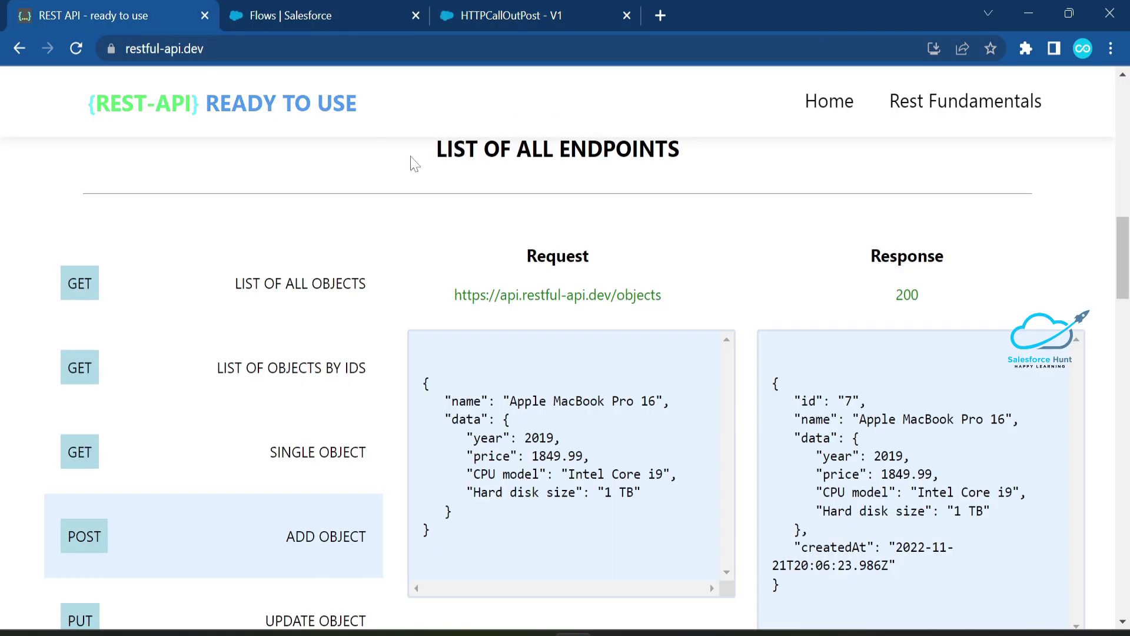
drag(616, 294, 669, 301)
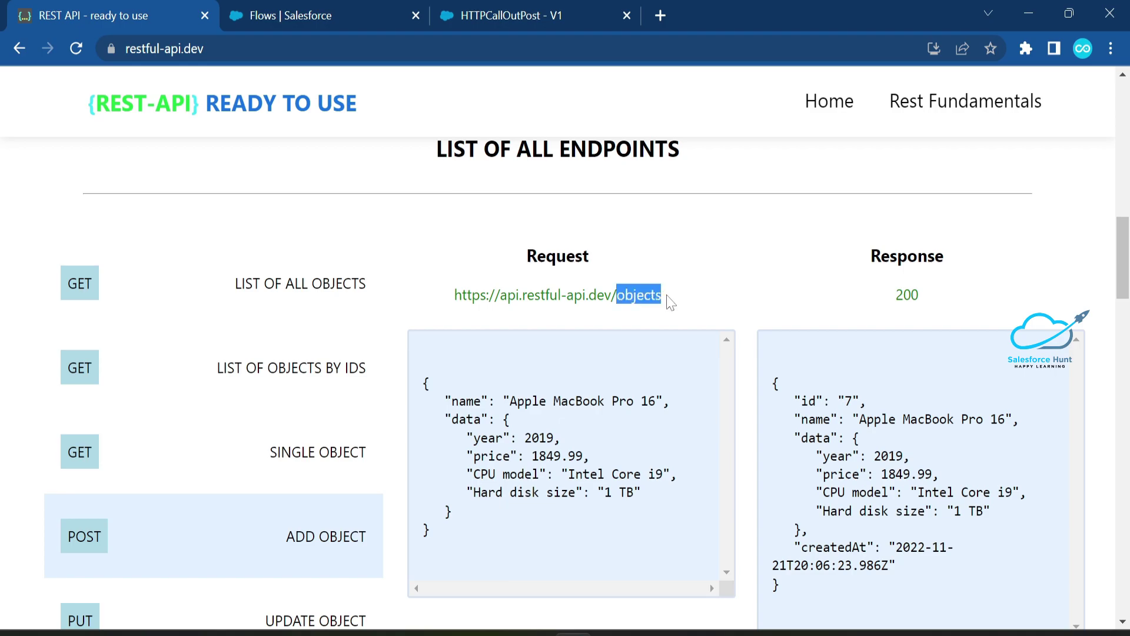
drag(454, 294, 606, 295)
click(493, 22)
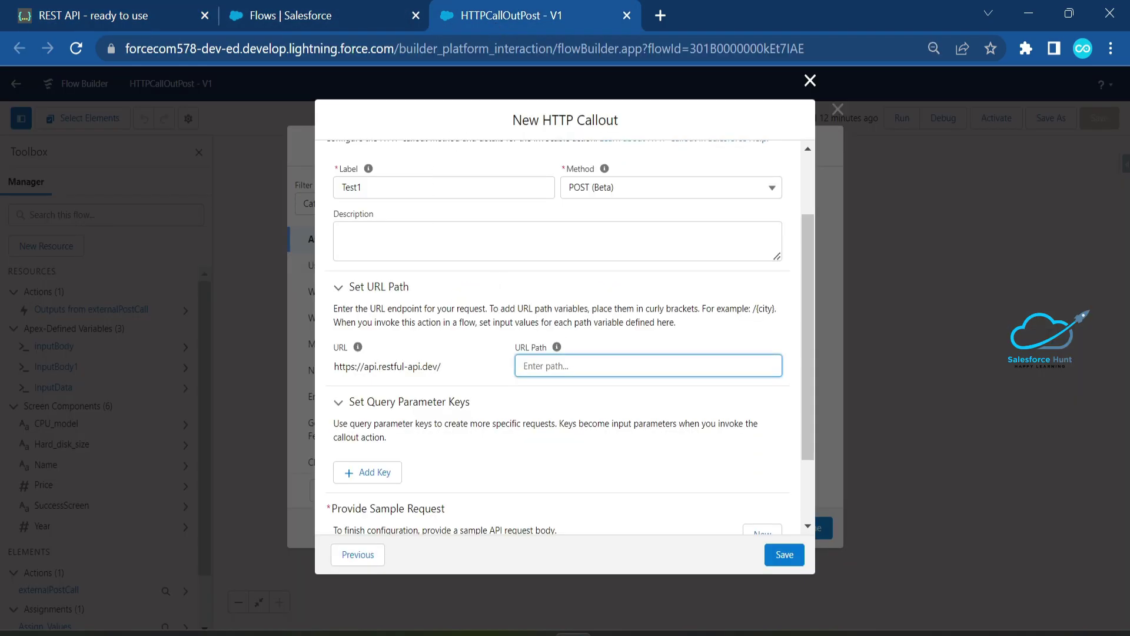
text(/objects)
- Provide the sample request by copying the Add Object request JSON from restful-api.dev, generating its data structure and accepting it
scroll(591, 398, down, 2)
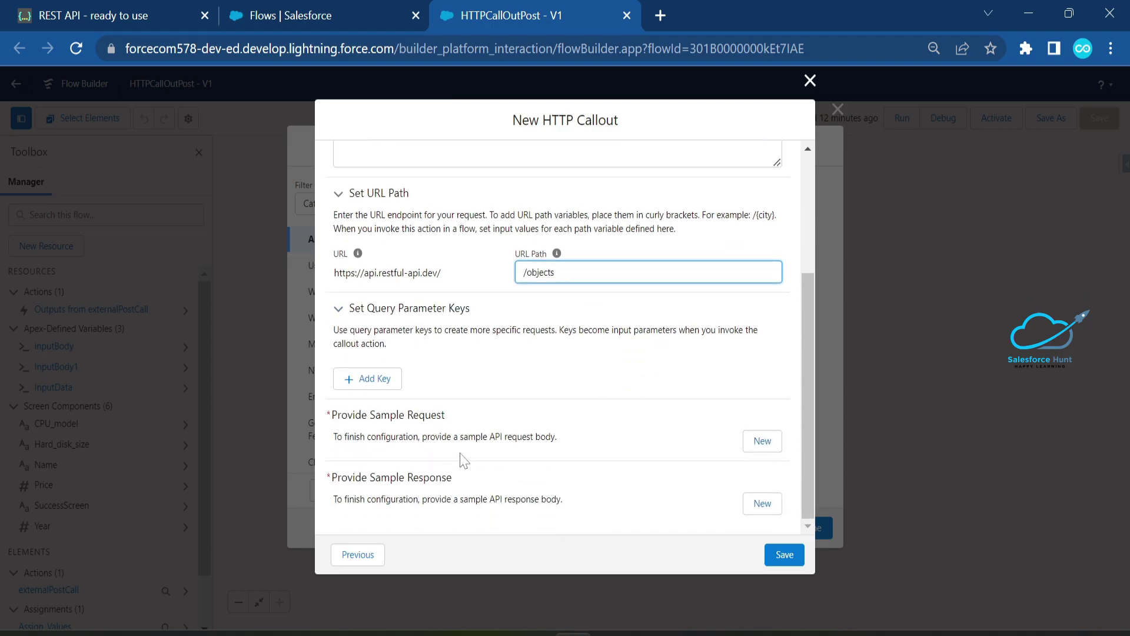
drag(320, 400, 475, 427)
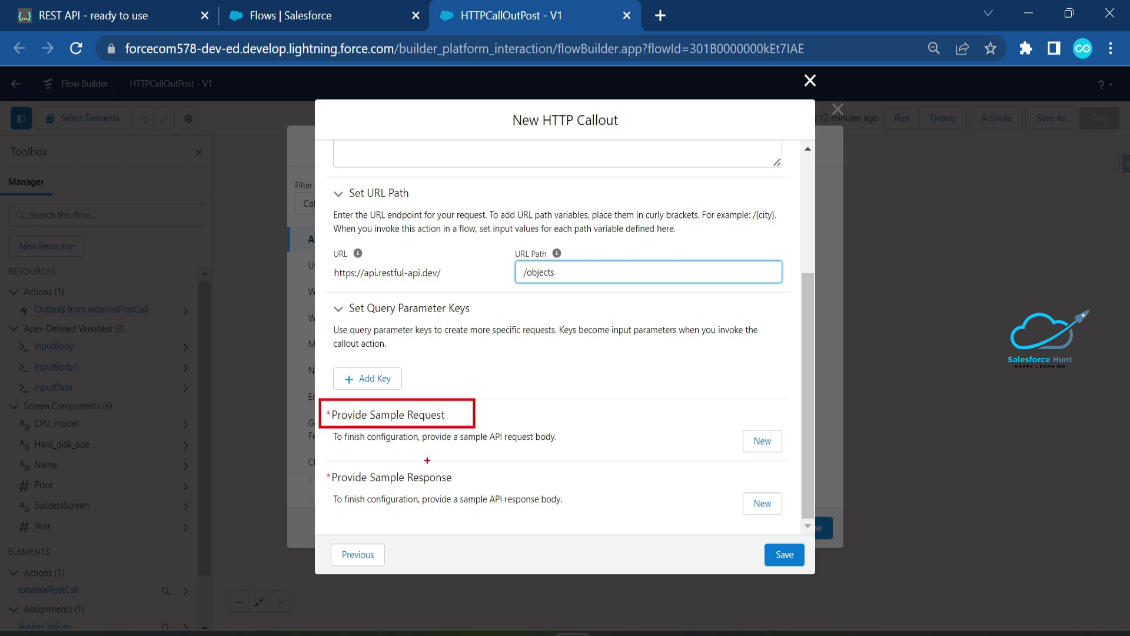
drag(319, 458, 501, 486)
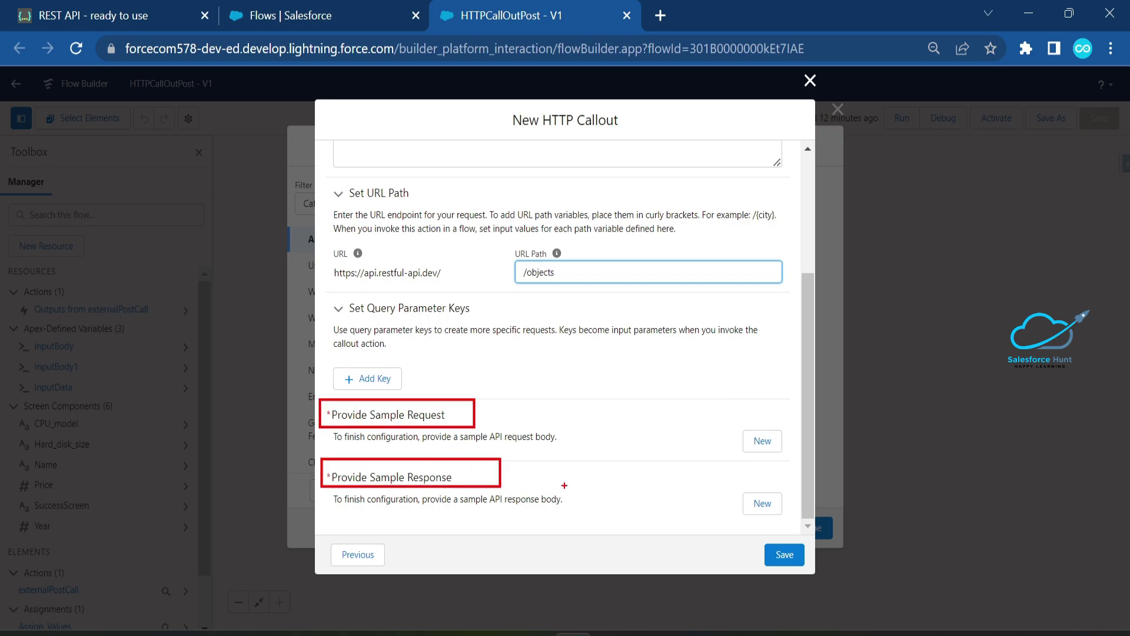
click(761, 440)
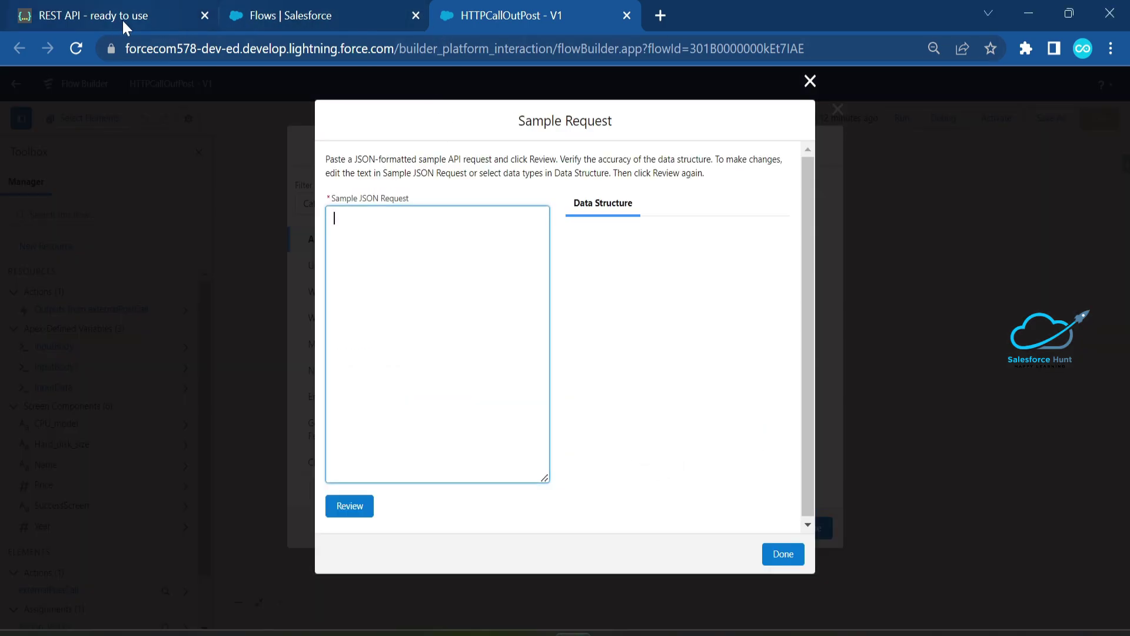
click(101, 16)
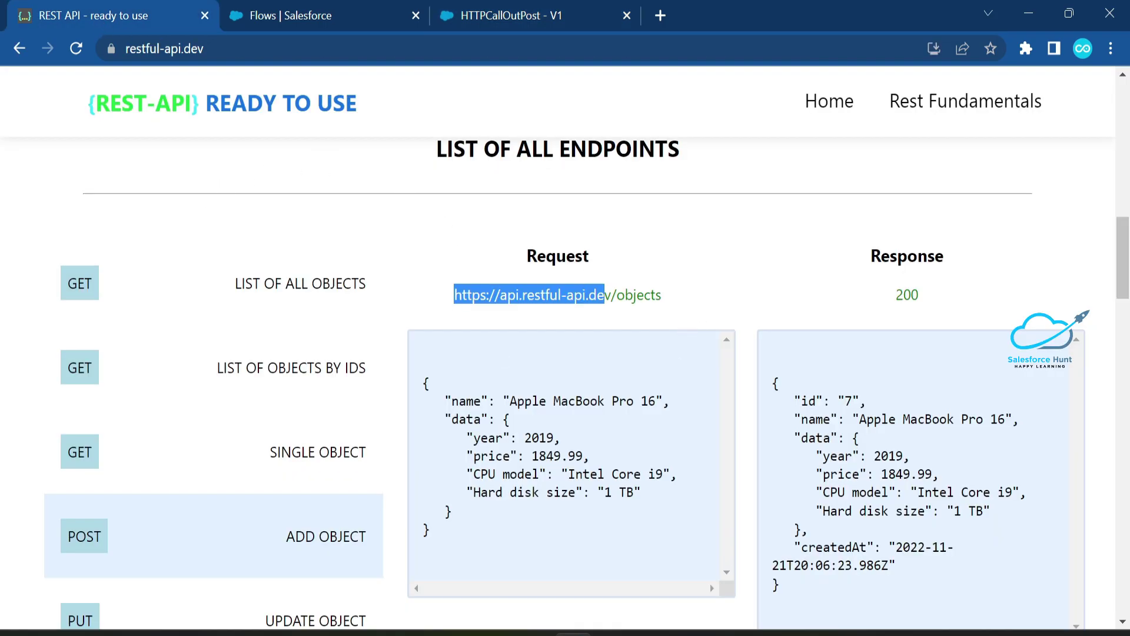
drag(422, 377, 471, 551)
key(ctrl+c)
click(505, 15)
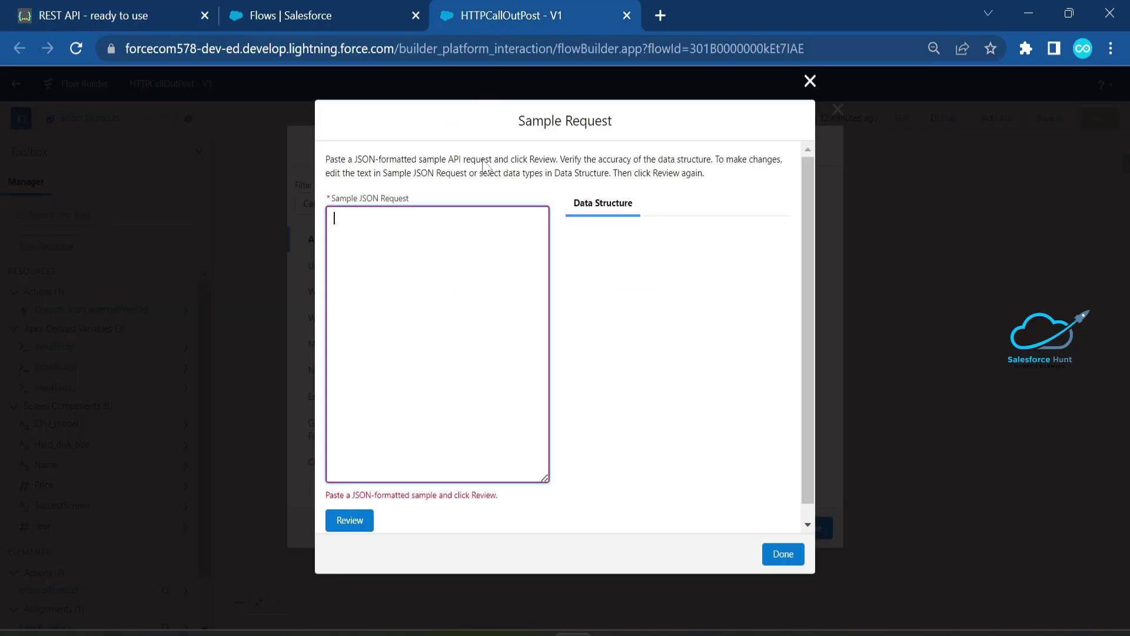
key(ctrl+v)
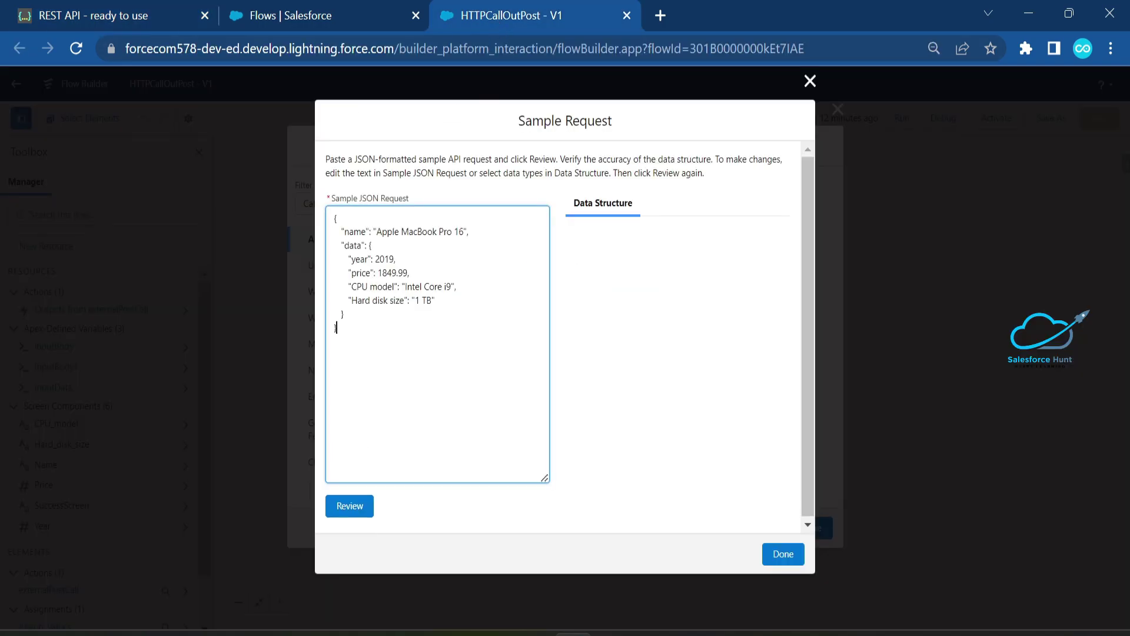
click(350, 520)
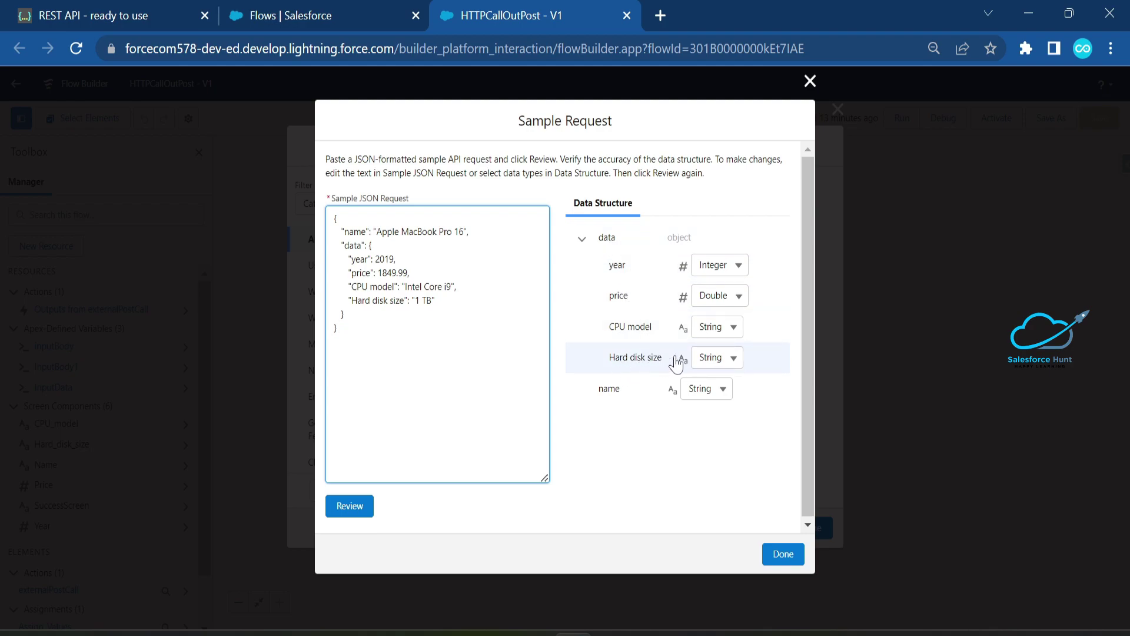
click(778, 546)
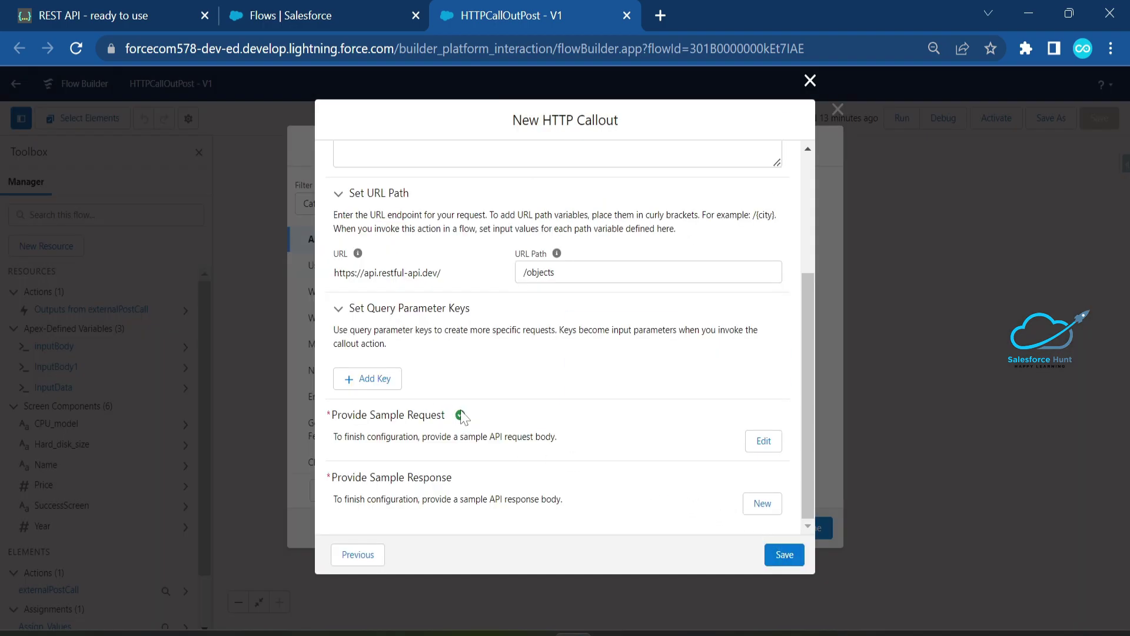
- Provide the sample response from the Add Object response JSON on restful-api.dev, generate its data structure, accept it and save the HTTP callout
click(761, 502)
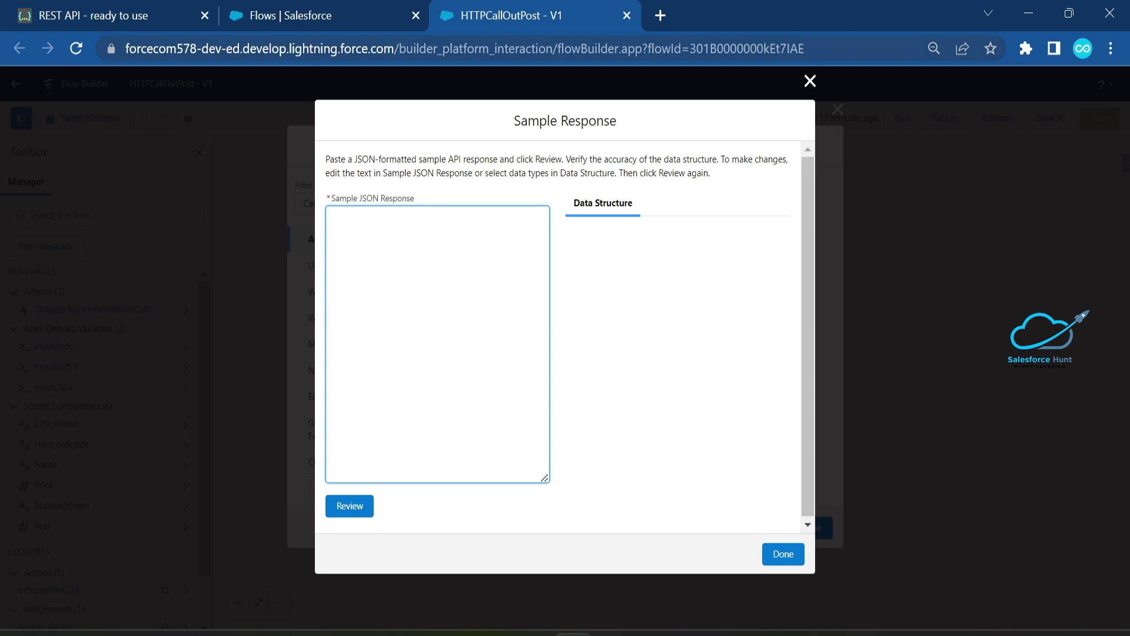
click(114, 25)
scroll(772, 291, down, 2)
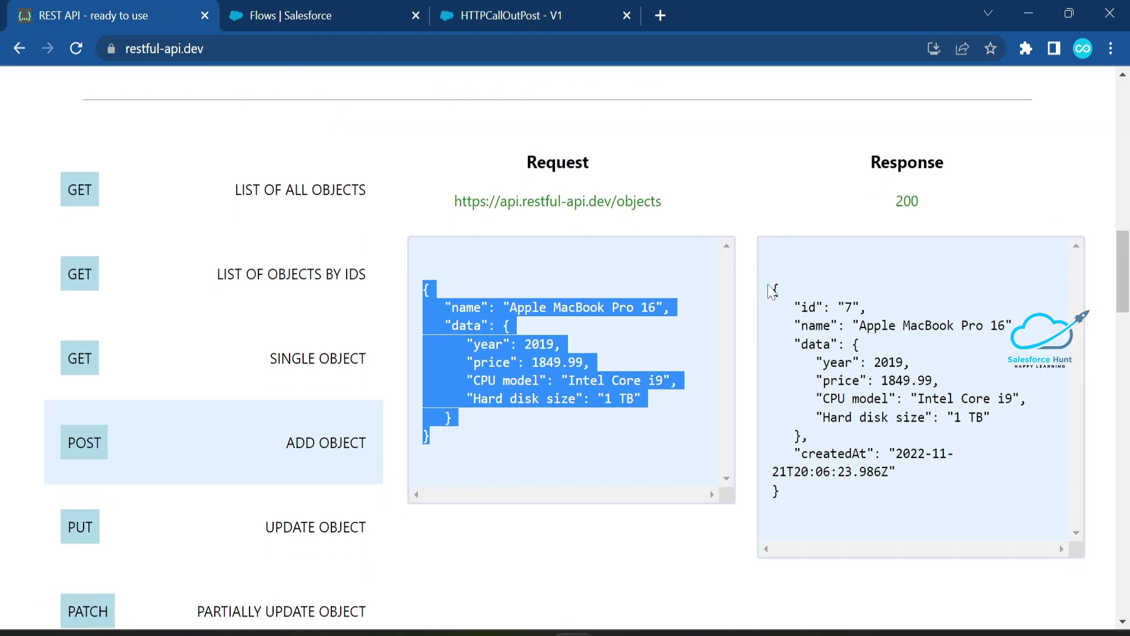
drag(772, 288, 826, 496)
key(ctrl+c)
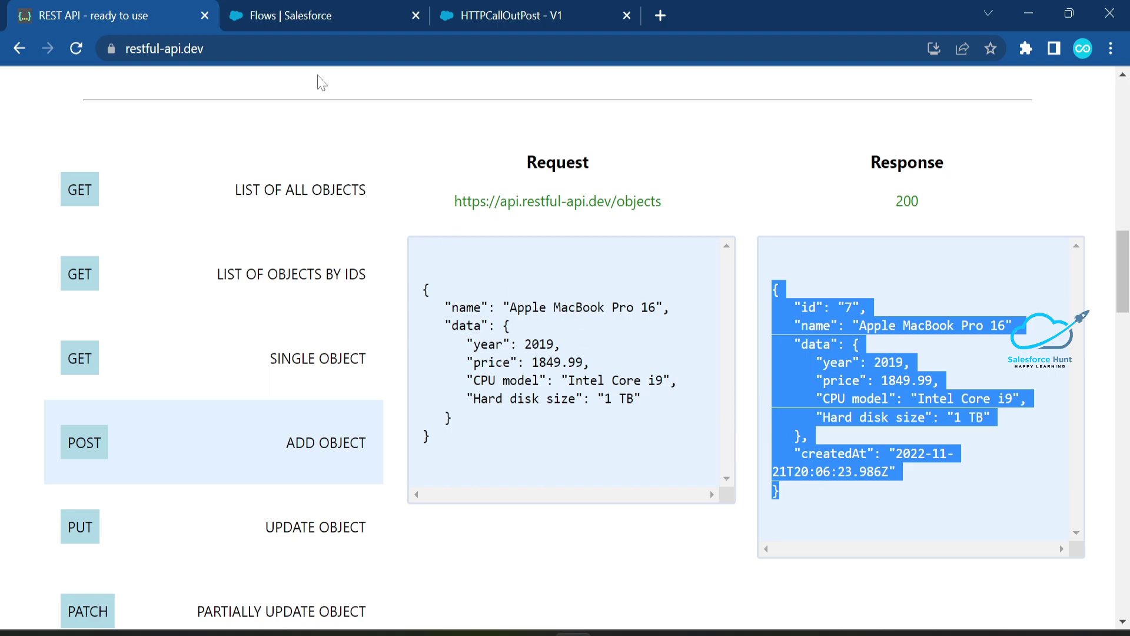
click(502, 13)
key(ctrl+v)
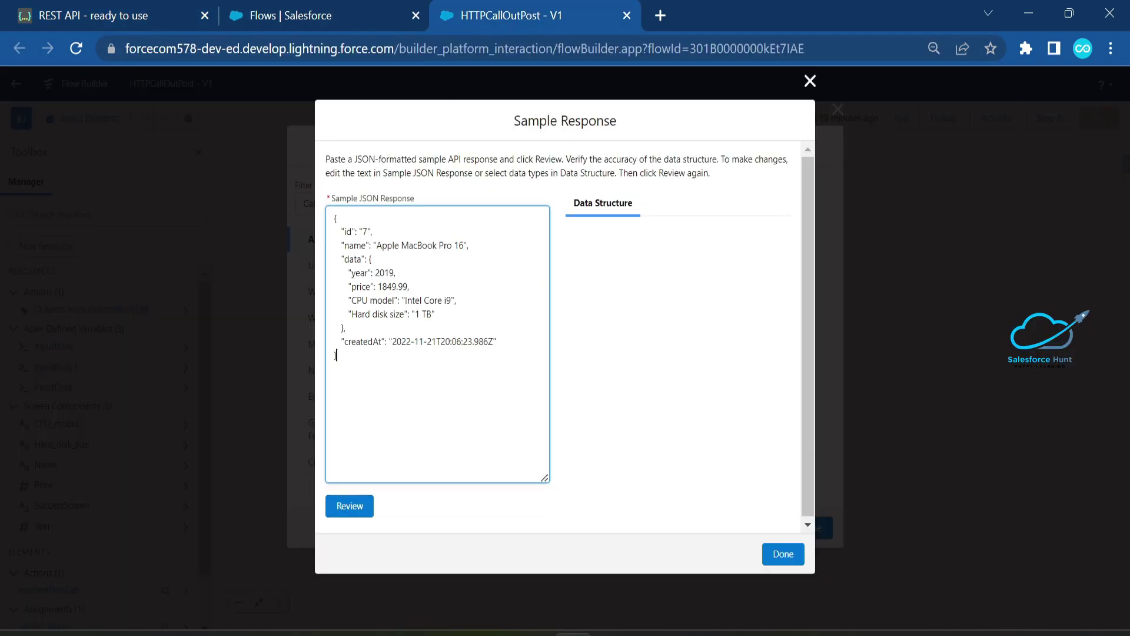
click(348, 504)
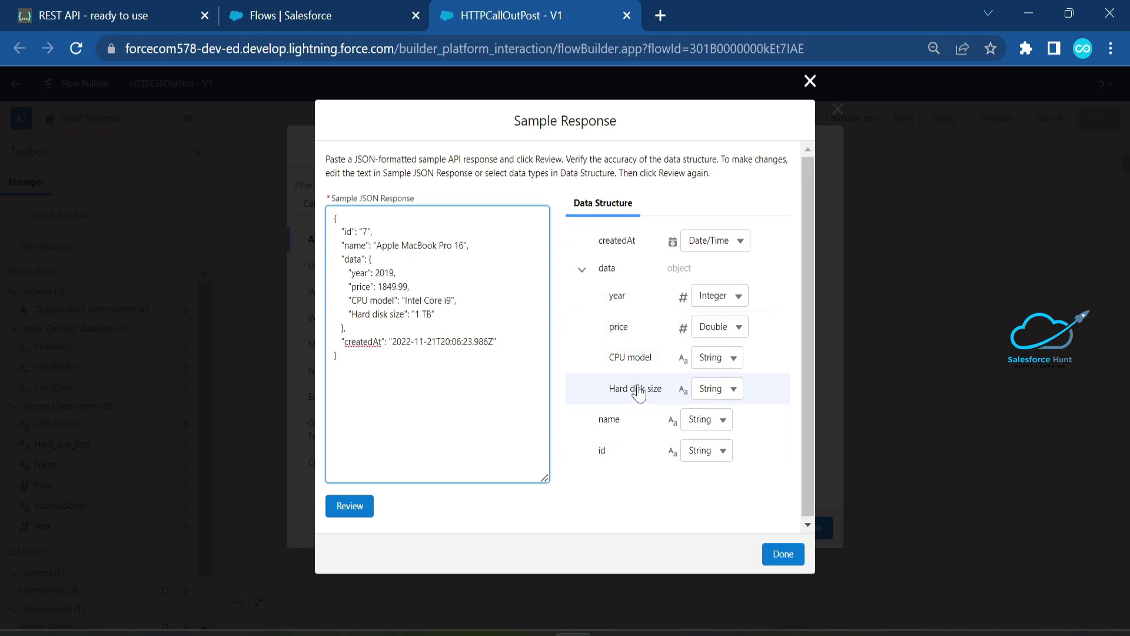
click(782, 553)
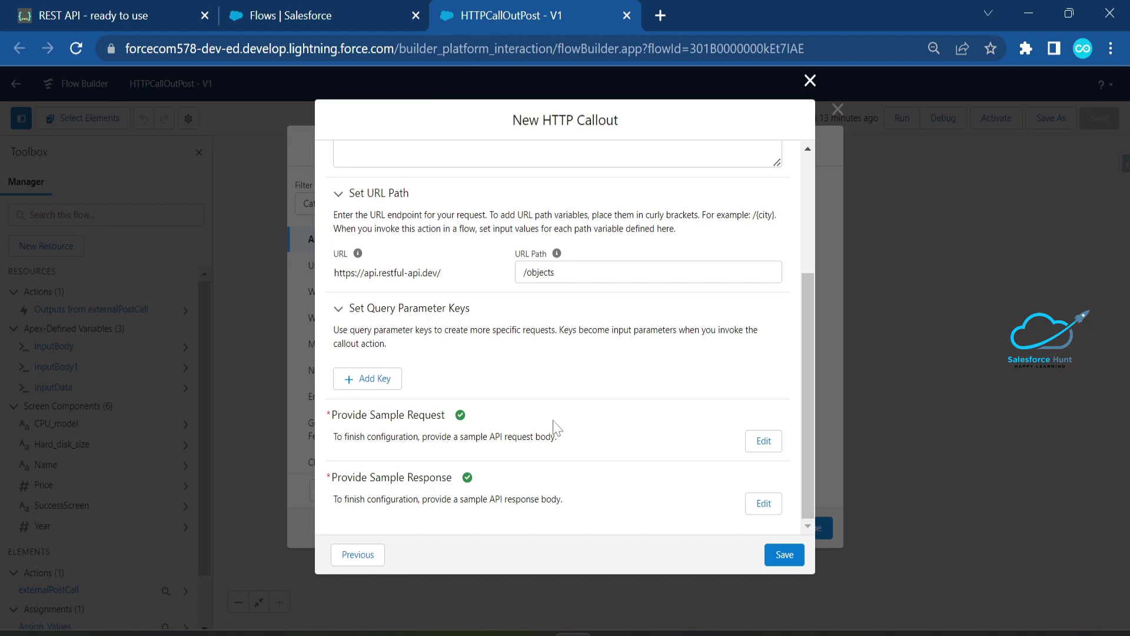
click(783, 556)
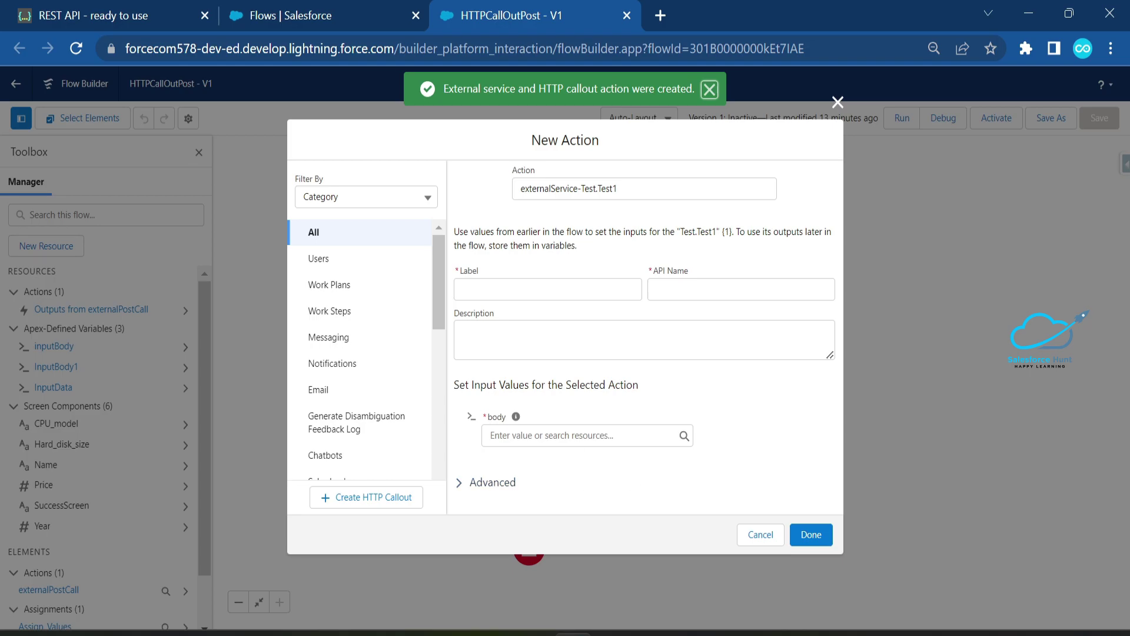
- Start a new variable resource for the action's body input, named testvar with the Apex-Defined data type
click(582, 434)
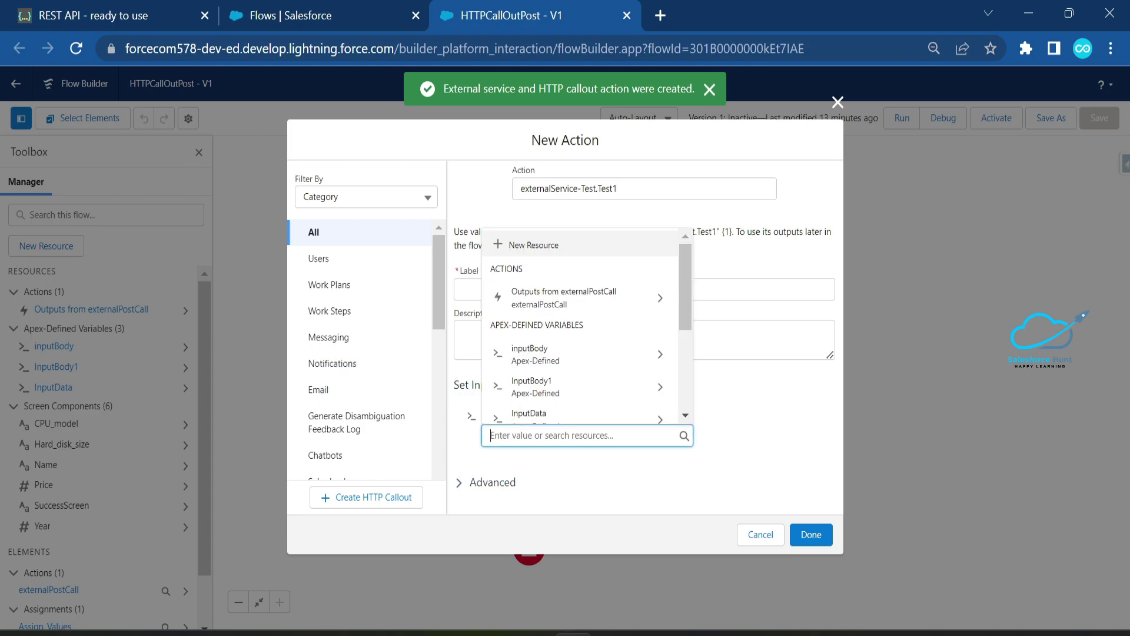
click(537, 245)
click(327, 291)
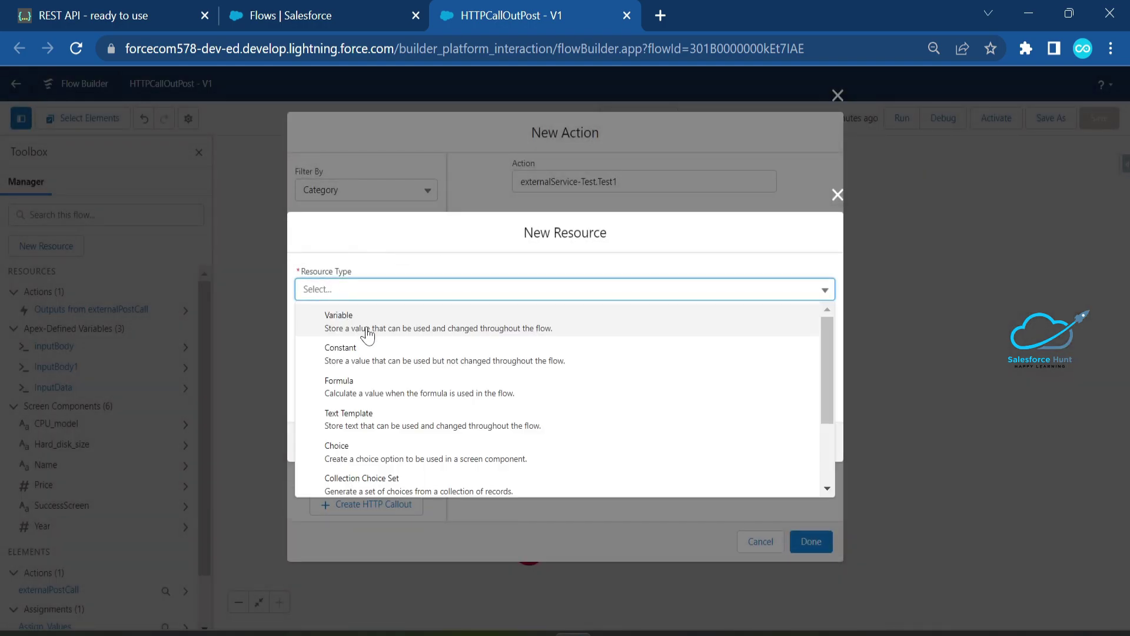
click(366, 321)
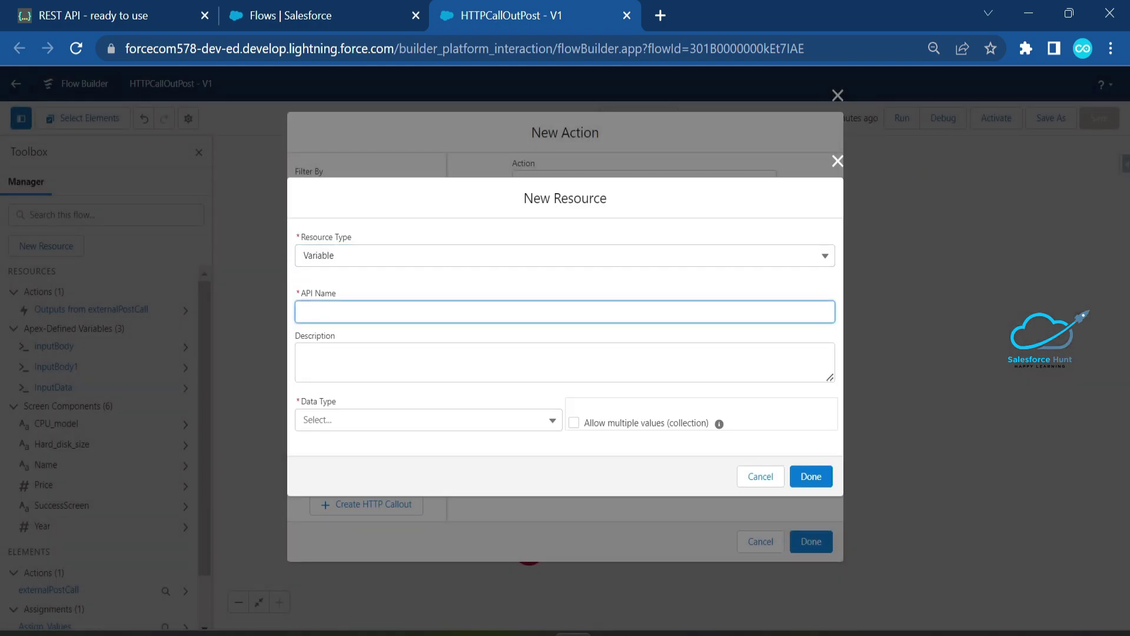
text(testv)
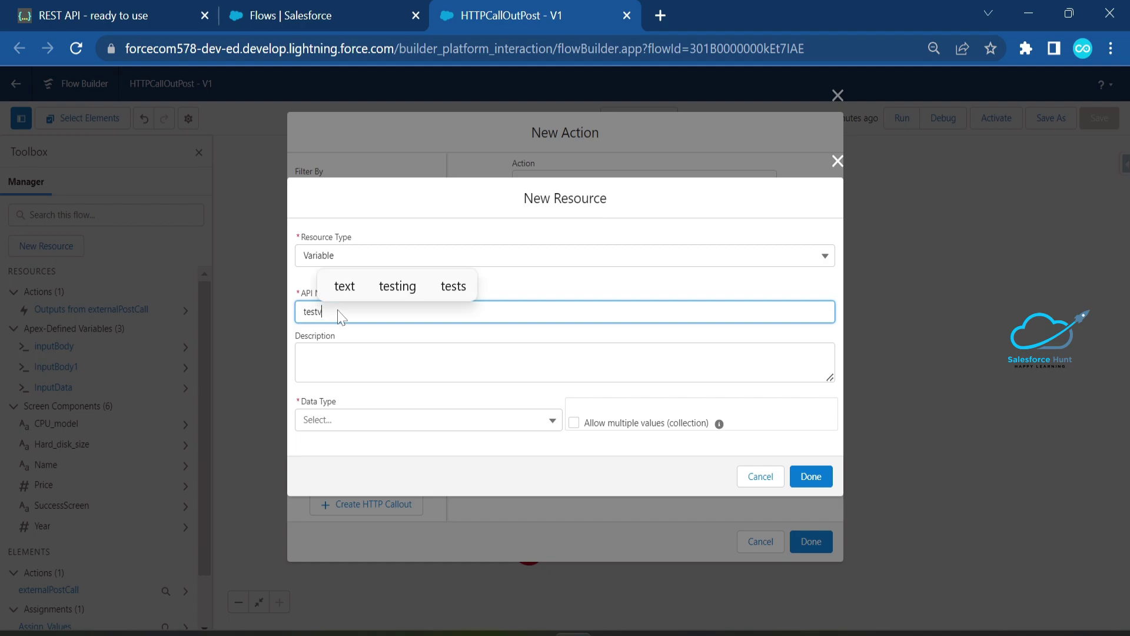
text(ar)
click(360, 357)
click(360, 422)
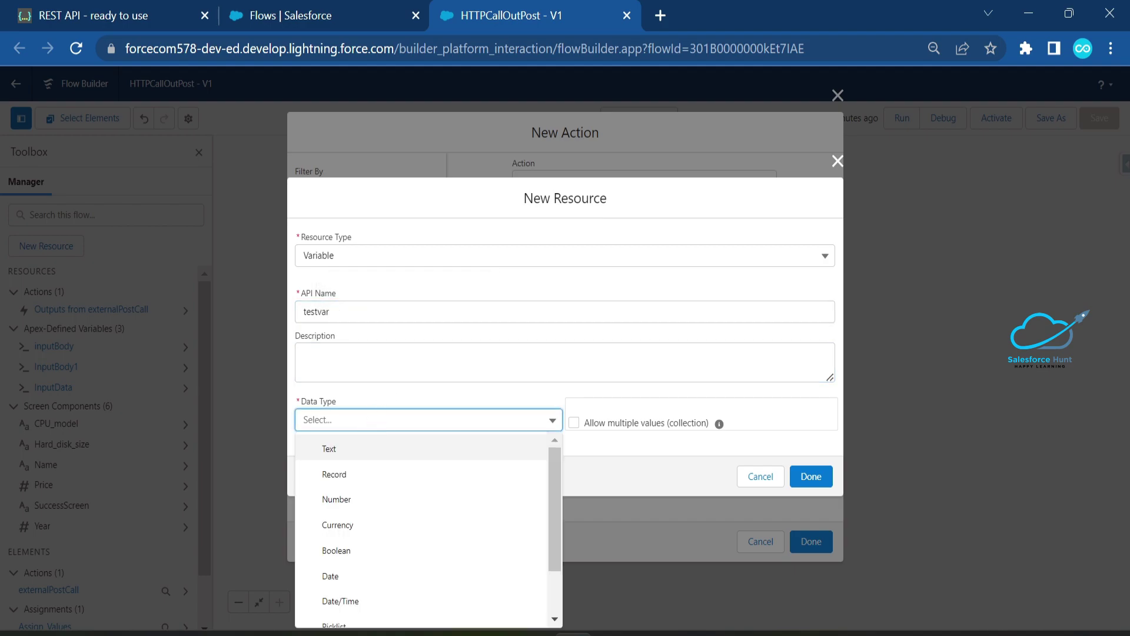
scroll(371, 548, down, 2)
click(352, 618)
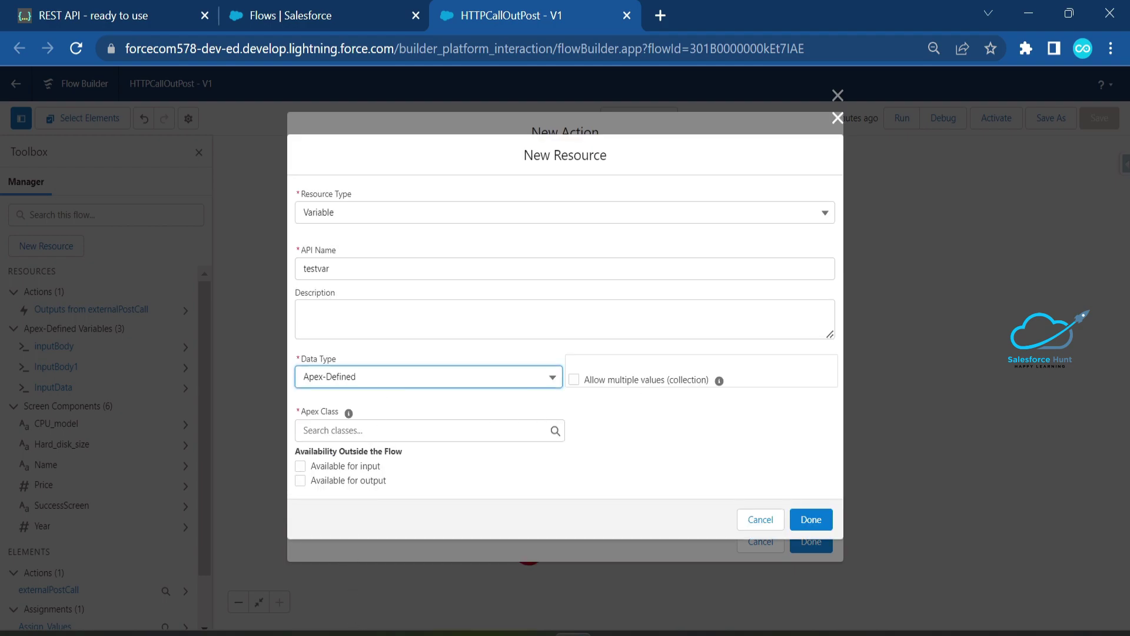
- Choose ExternalService__PostCall_PostCallAction_IN_body as testvar's Apex class, then discard both the new resource and the new action
click(424, 430)
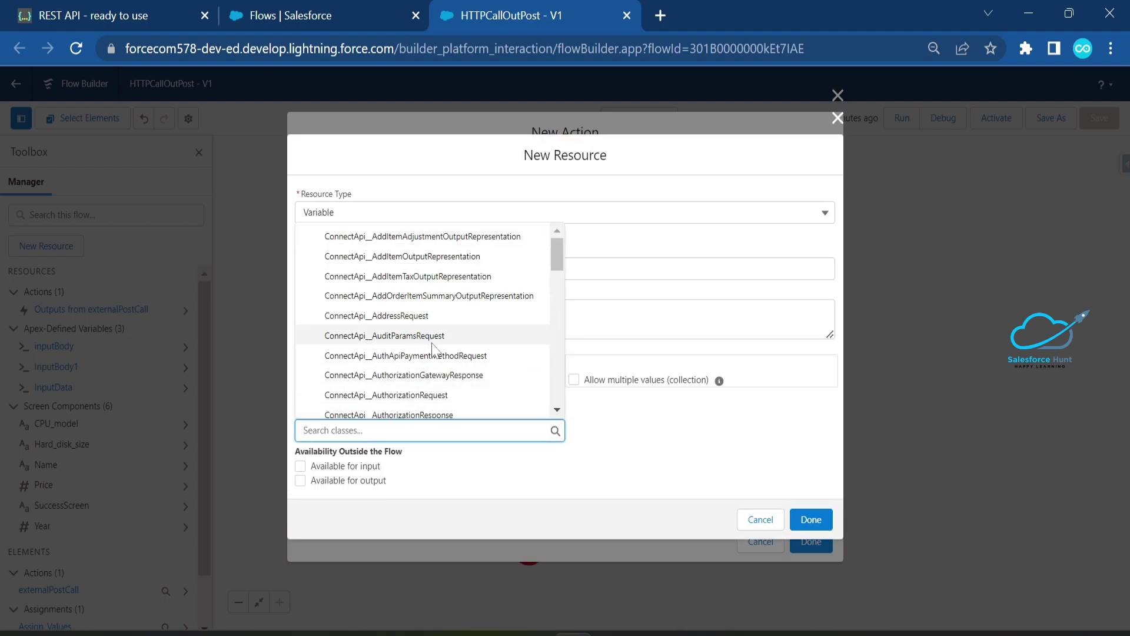
scroll(432, 347, down, 20)
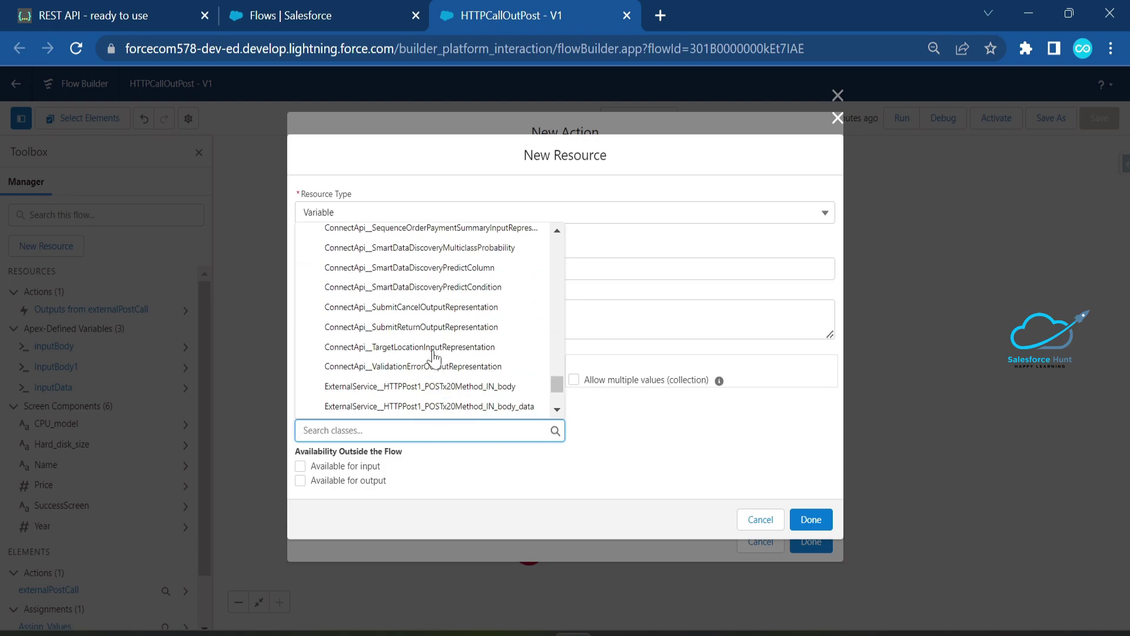
scroll(432, 356, down, 5)
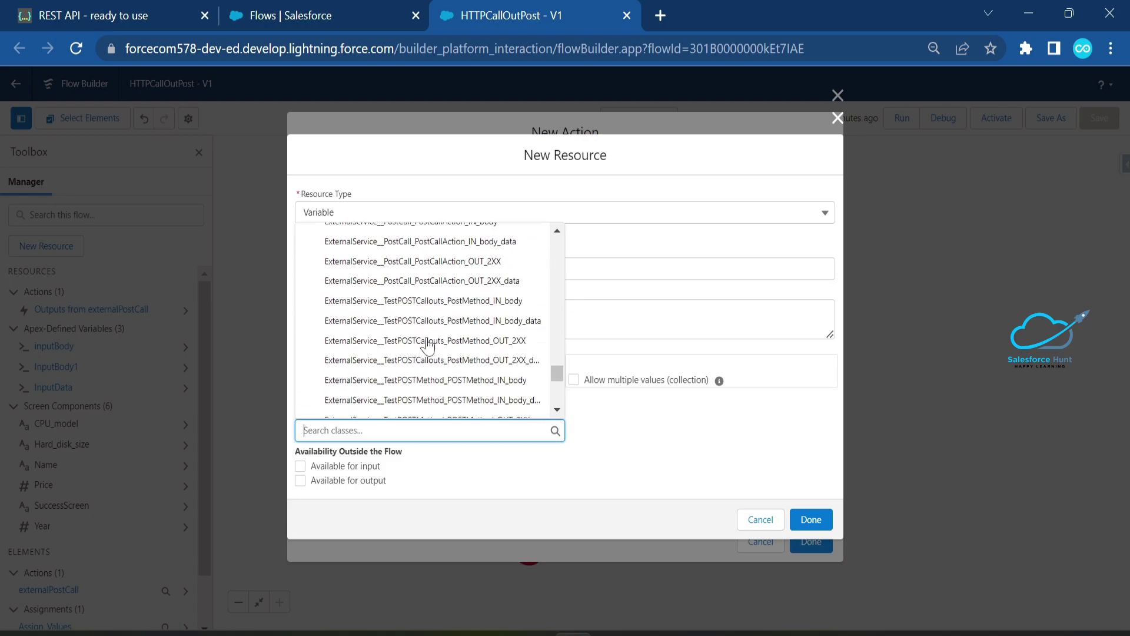
scroll(428, 336, up, 3)
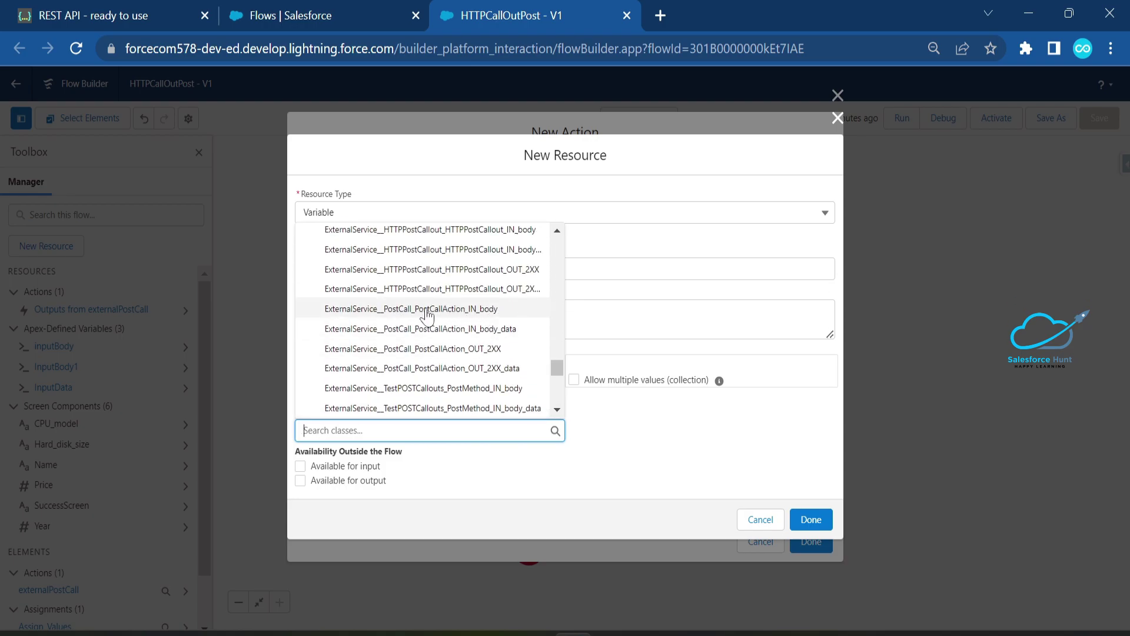
click(492, 311)
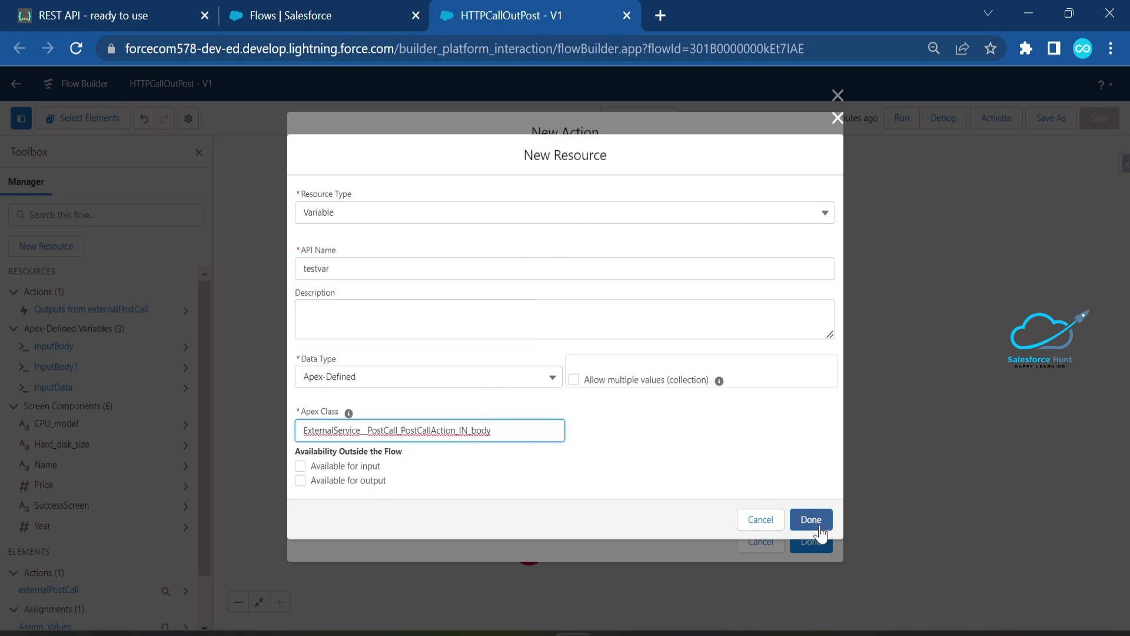
click(838, 117)
click(837, 95)
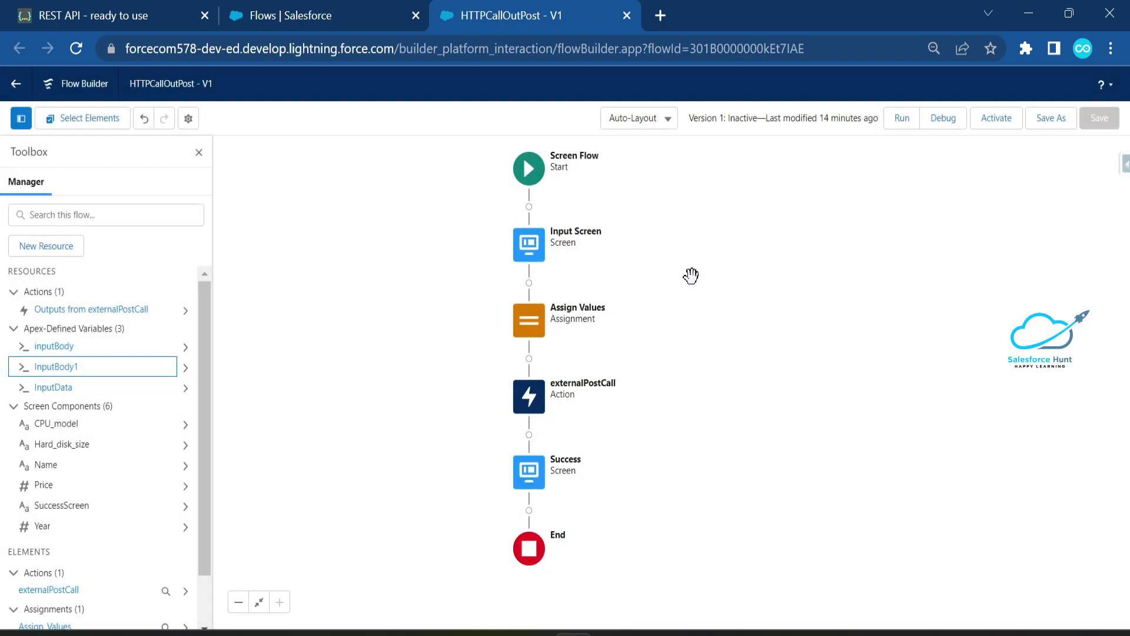
- Review the Assign Values assignments, the externalPostCall action's body input and the Success screen's display text
double_click(530, 329)
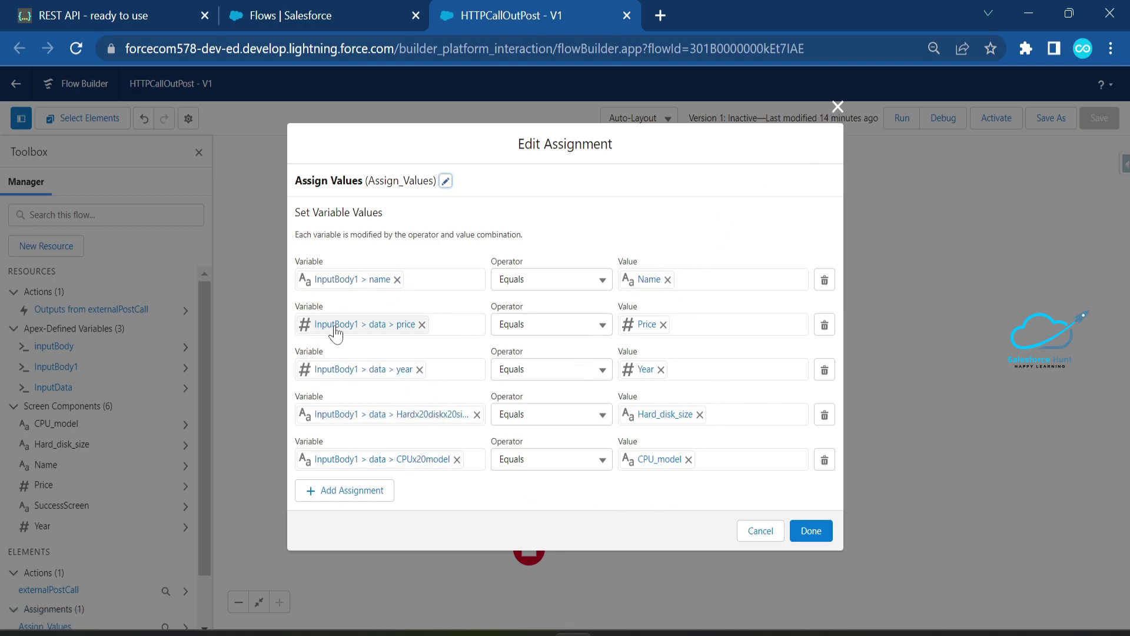
click(837, 106)
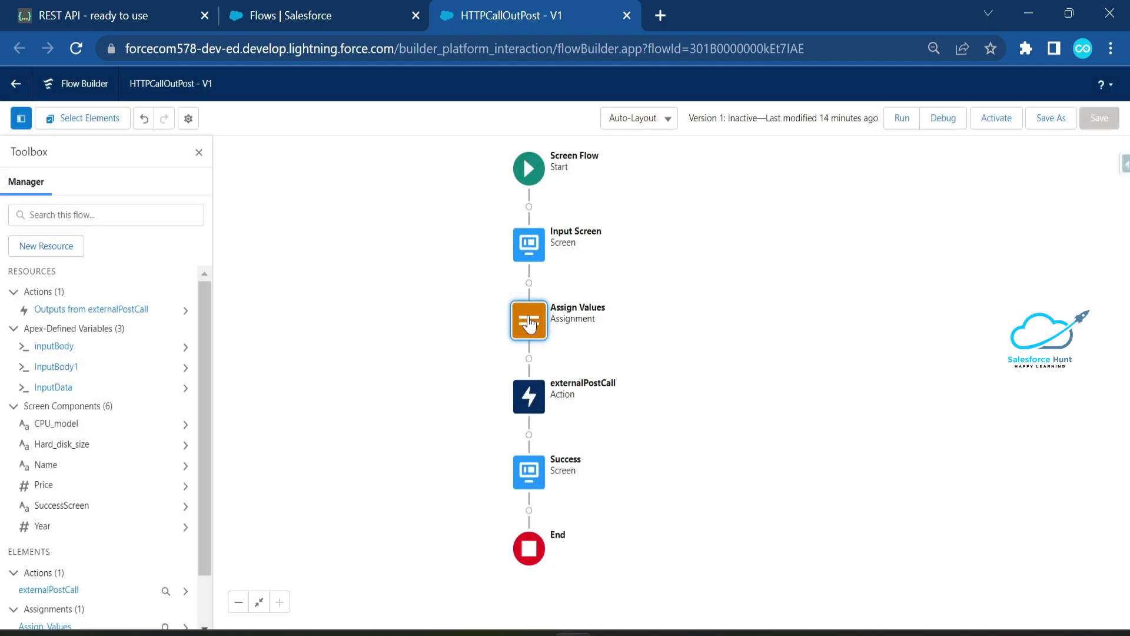
click(531, 403)
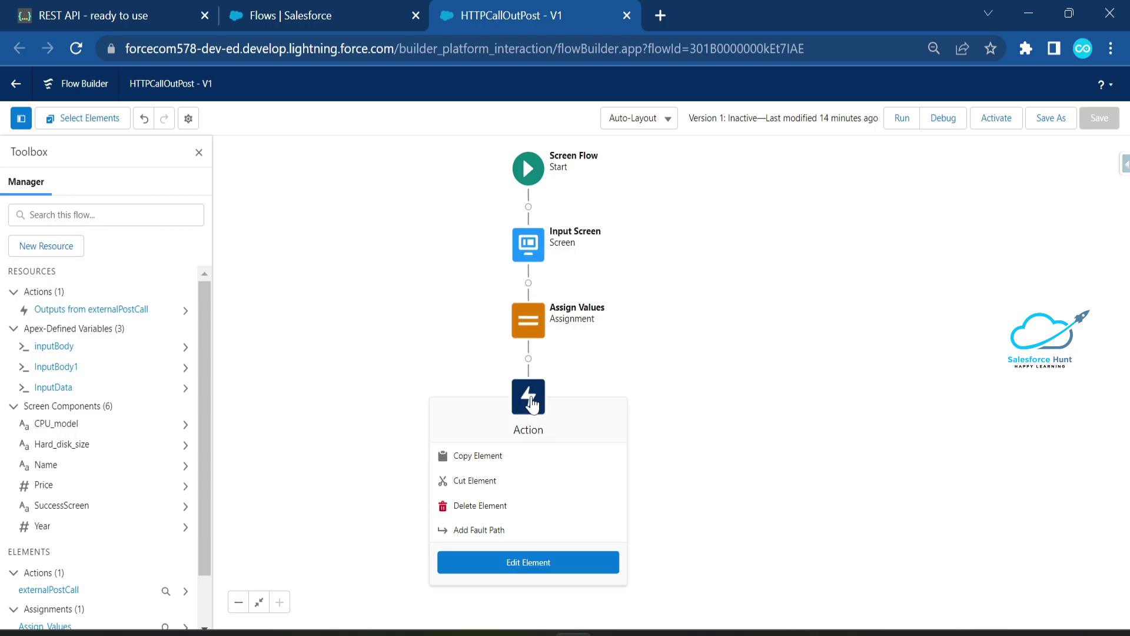
double_click(532, 403)
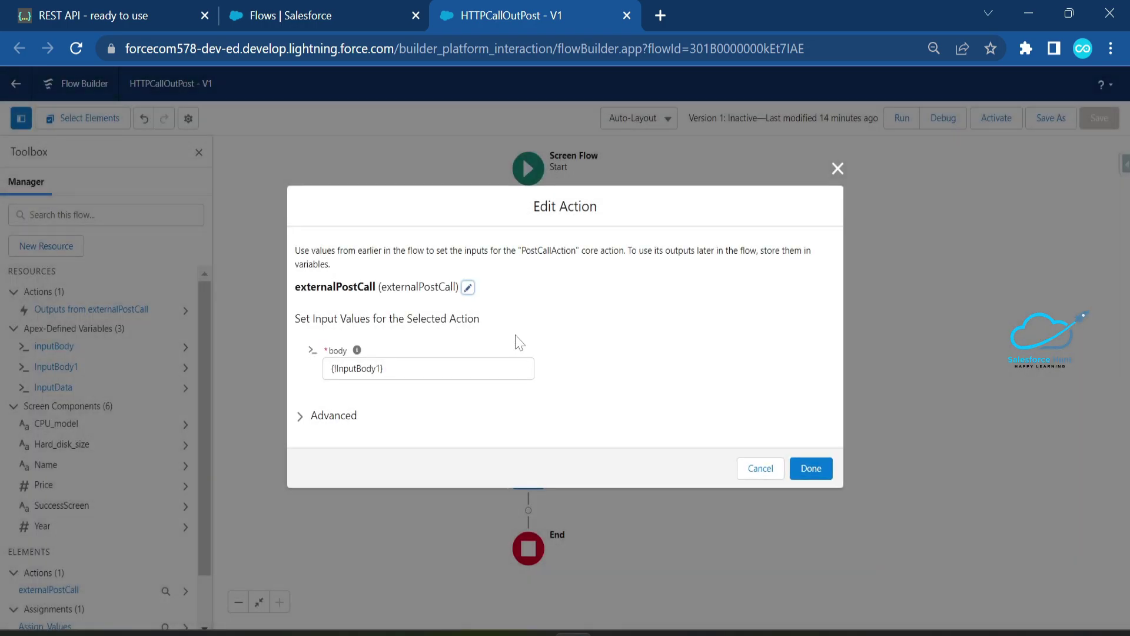
click(837, 168)
click(529, 479)
double_click(529, 480)
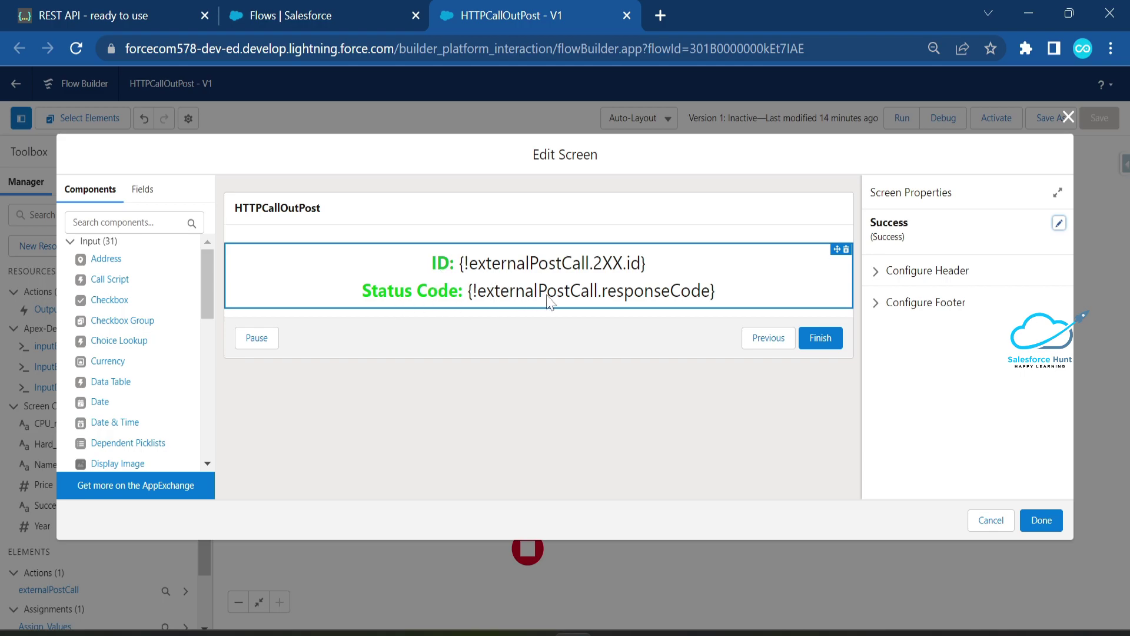
click(1041, 520)
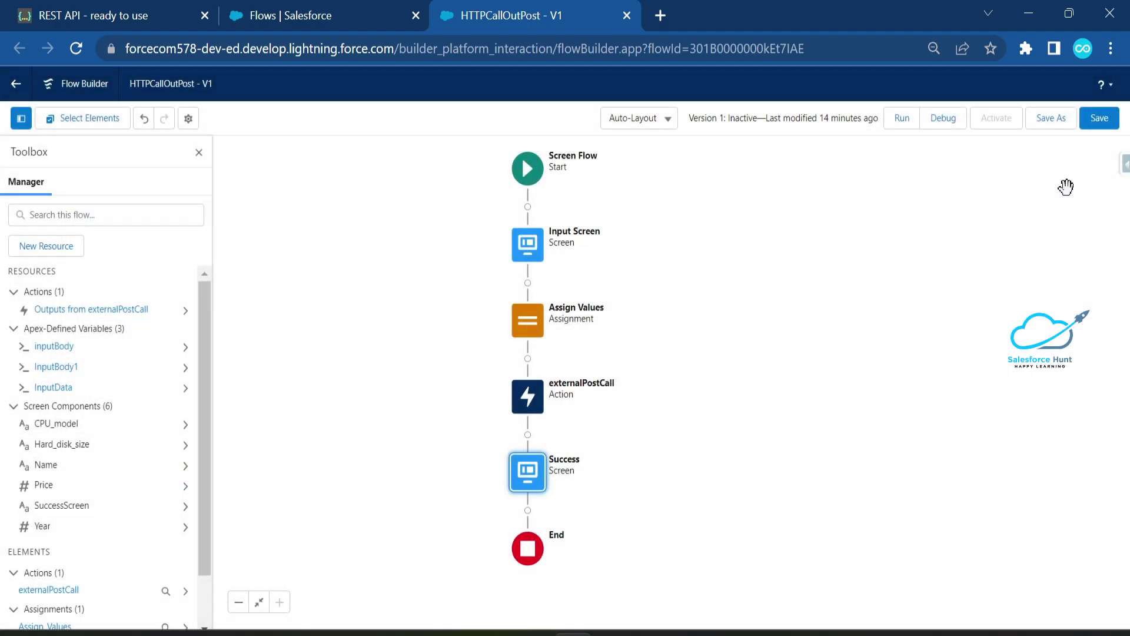
- Save the HTTPCallOutPost flow and run it in debug mode with the default debug options
click(1099, 120)
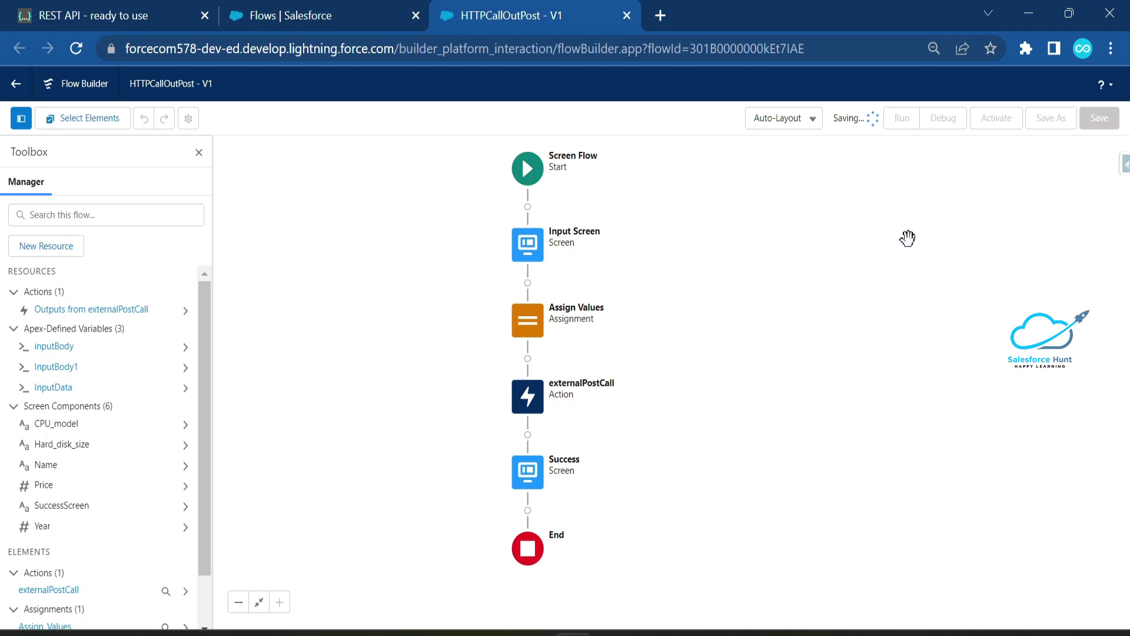
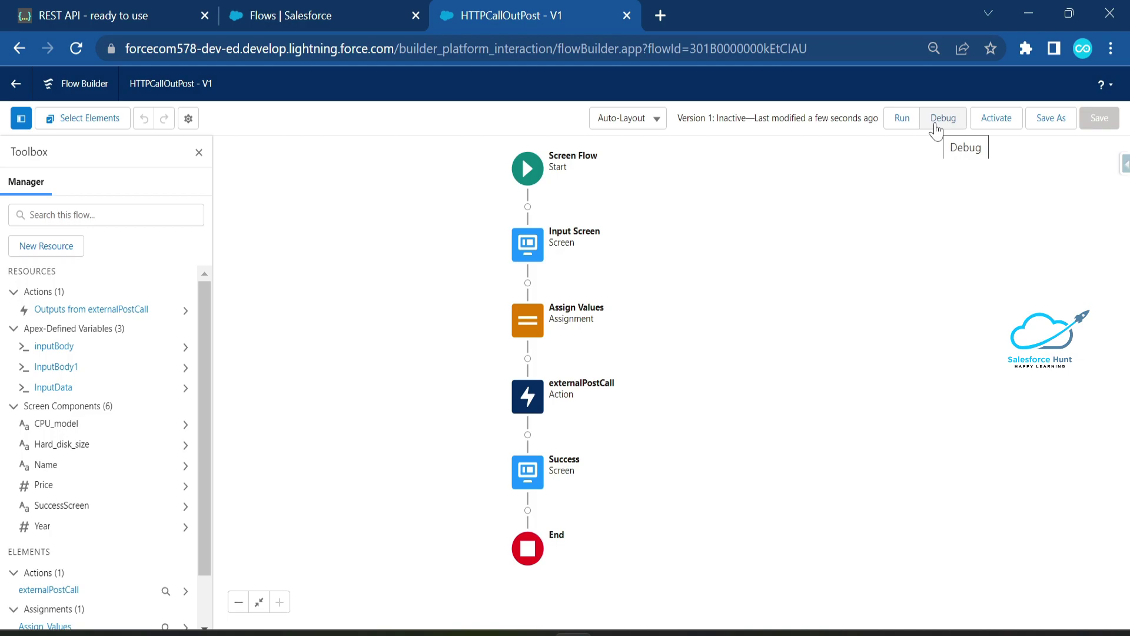
click(942, 118)
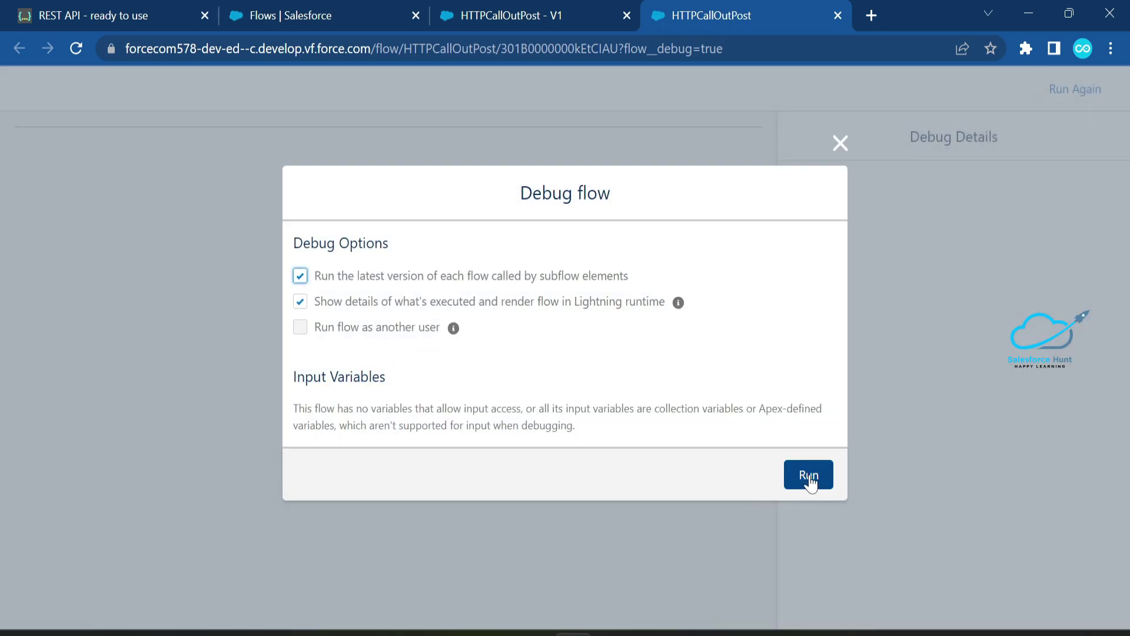
click(808, 475)
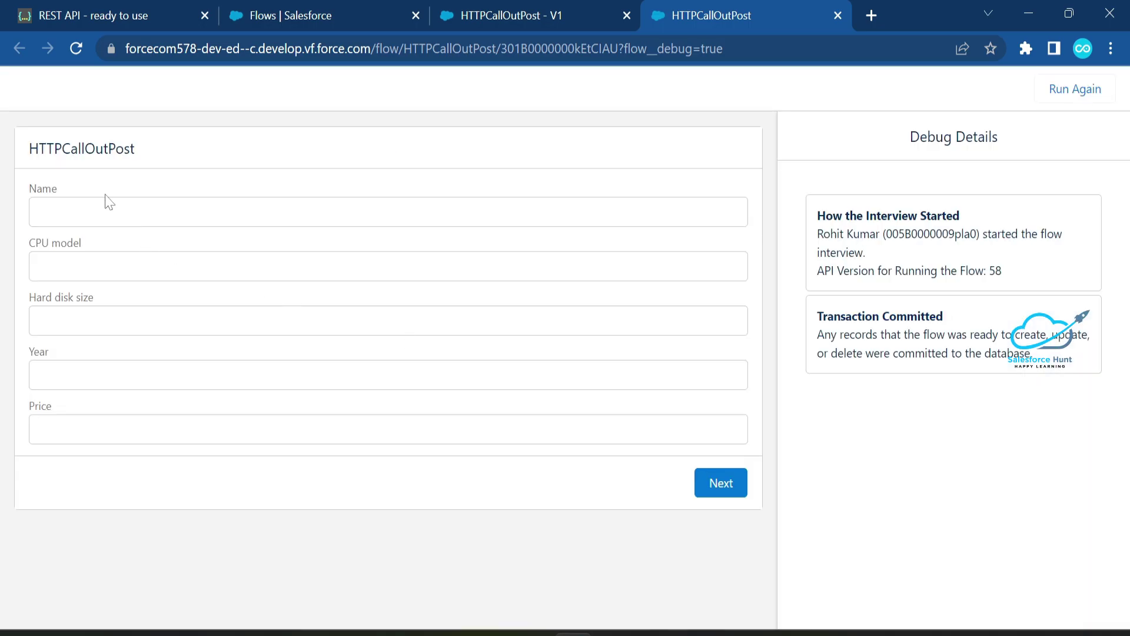
- Enter XPS as the name and Intel i7 as the CPU model on the flow's input screen
click(106, 211)
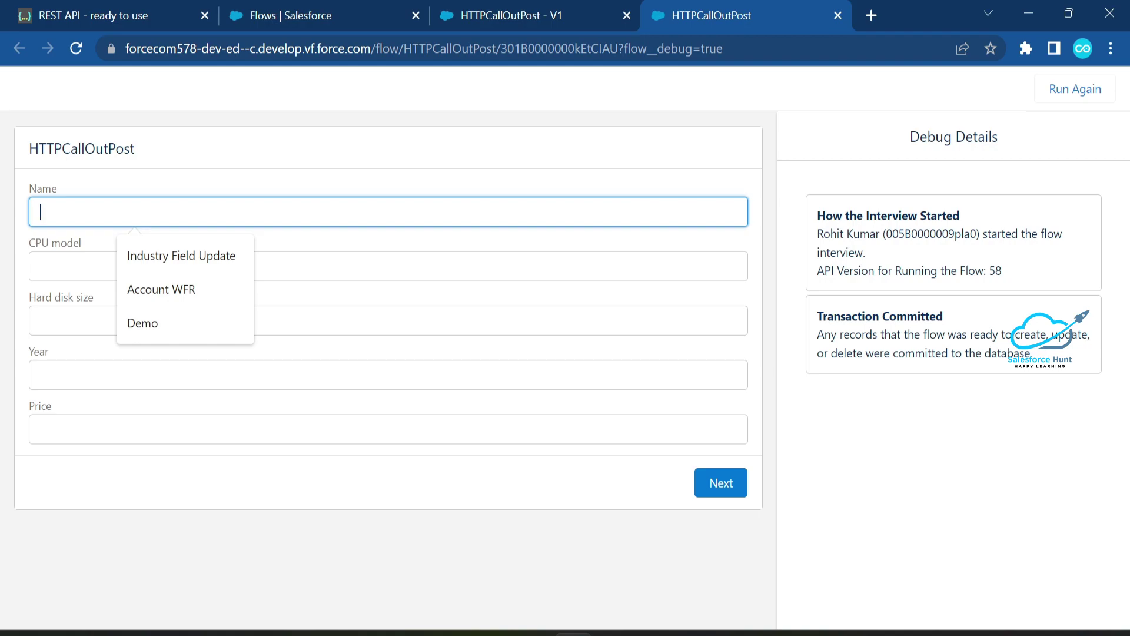
text(XPS)
key(Tab)
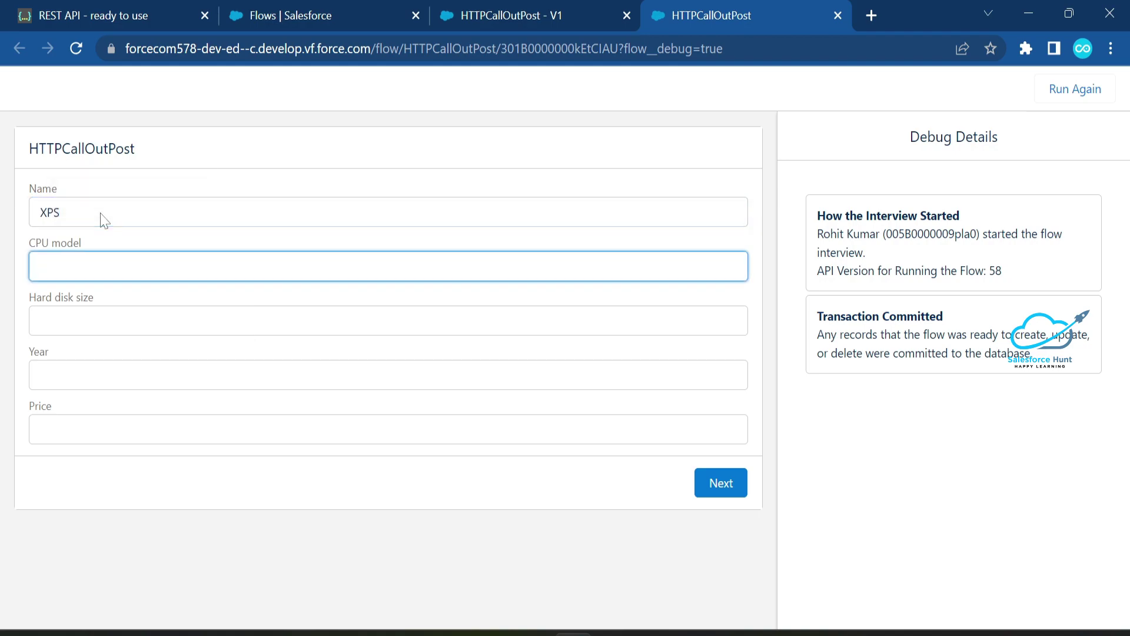
text(Inte)
text(rn)
key(BackSpace)
key(BackSpace)
text(l i&)
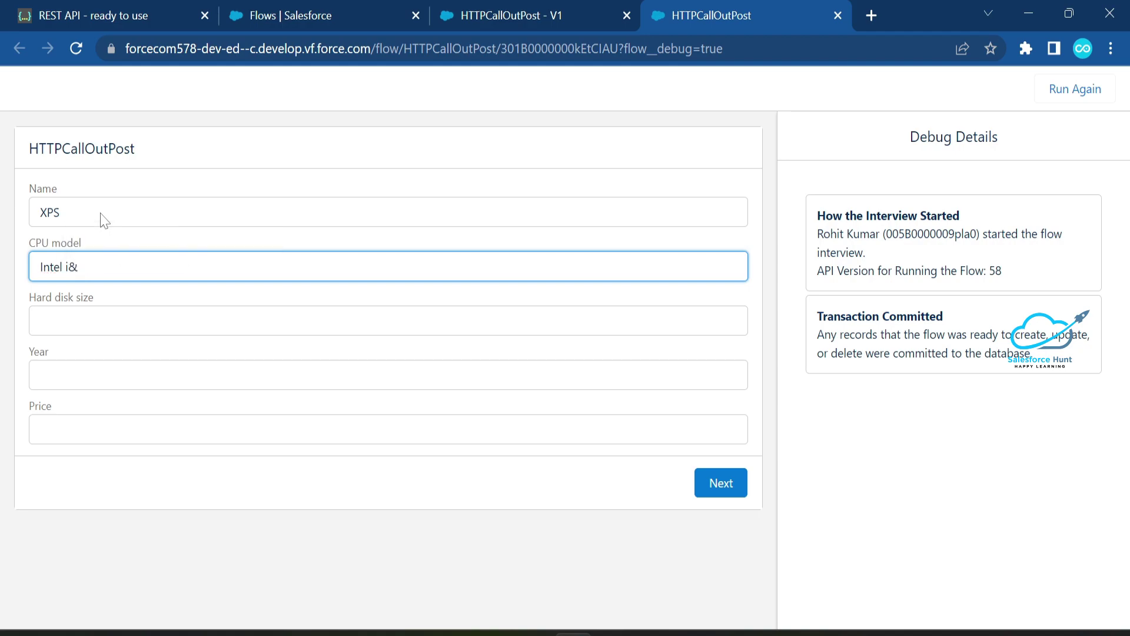
key(BackSpace)
text(7)
key(Tab)
- Enter hard disk size 50 TB, year 2,023 and price 845746, and submit the input screen
text(5)
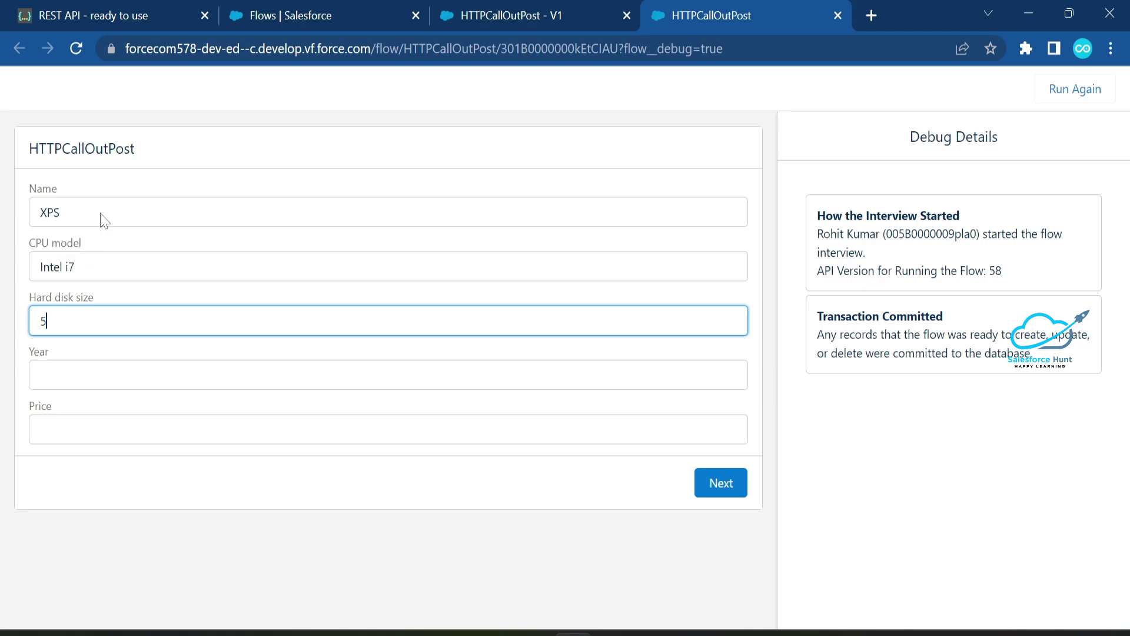
text(0 TB)
key(Tab)
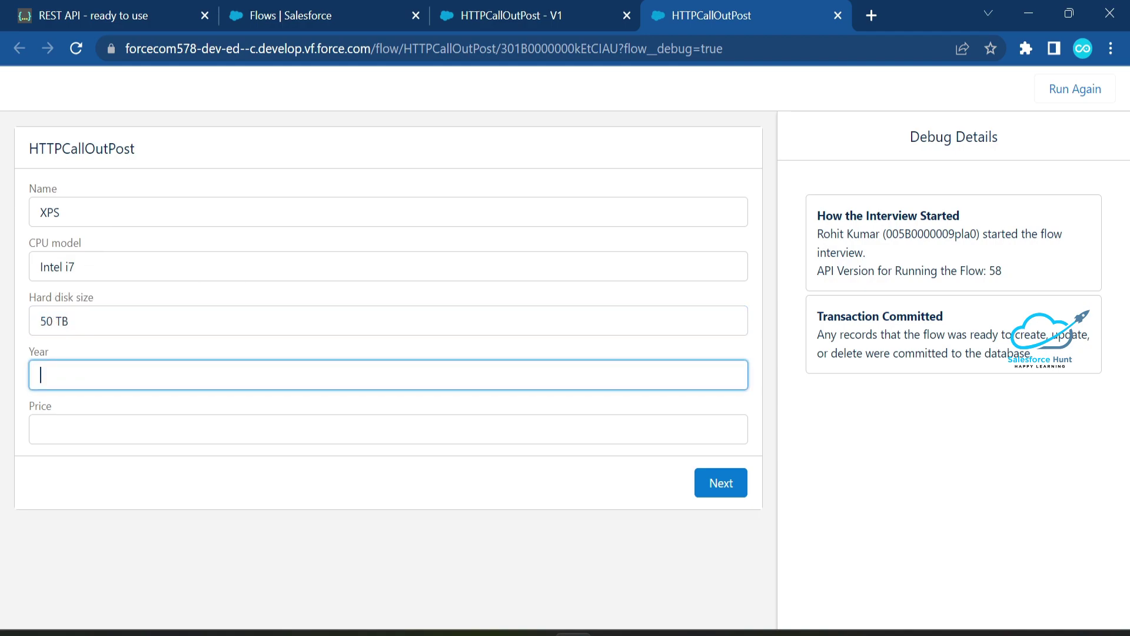
text(2,023)
key(Tab)
text(84574656)
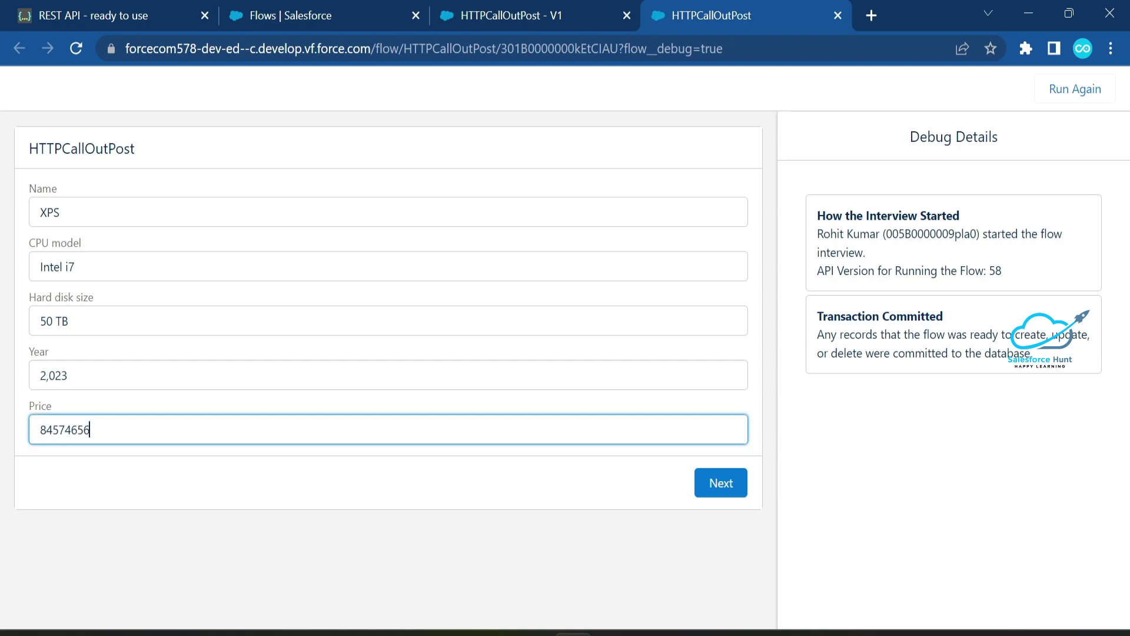
key(BackSpace)
key(BackSpace)
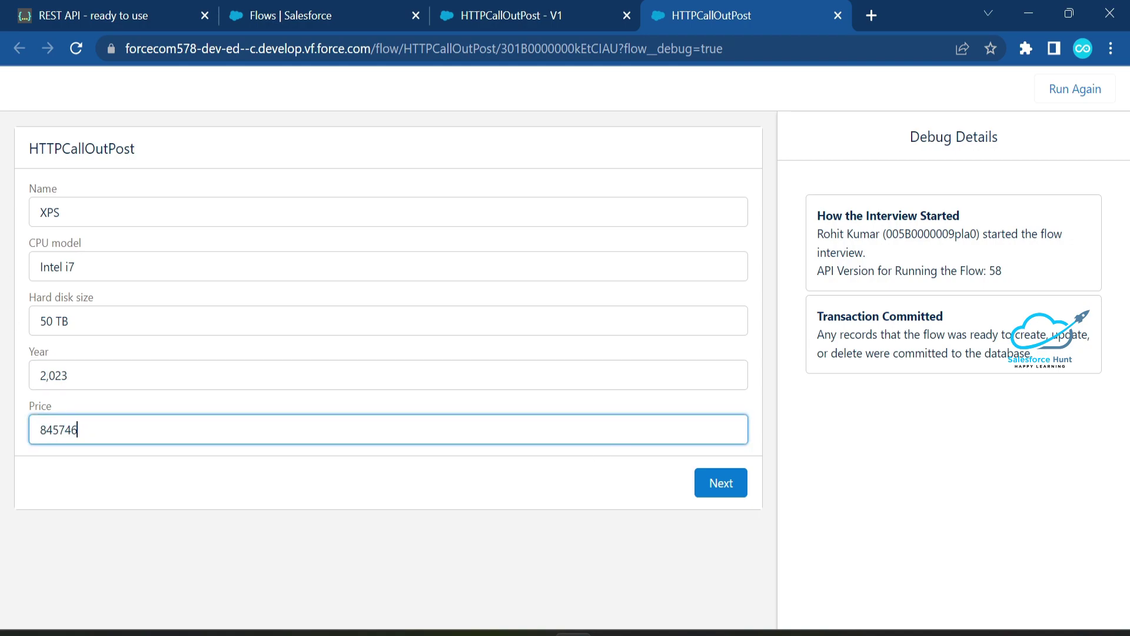
click(728, 491)
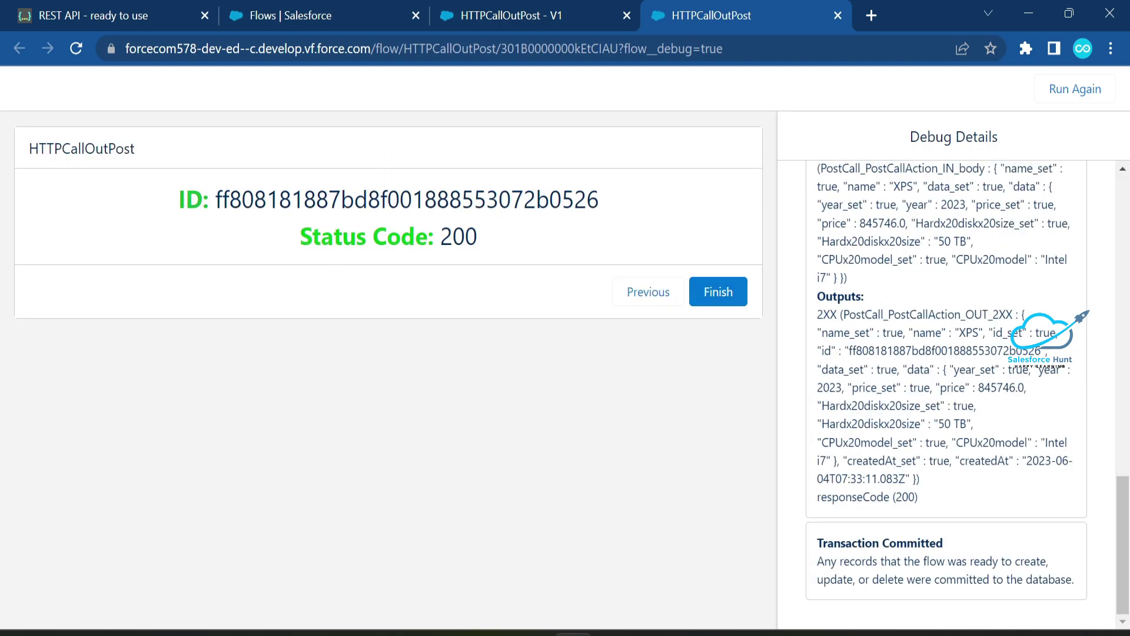
- Examine the ID and status code returned by the POST callout on the success screen
drag(216, 201, 615, 202)
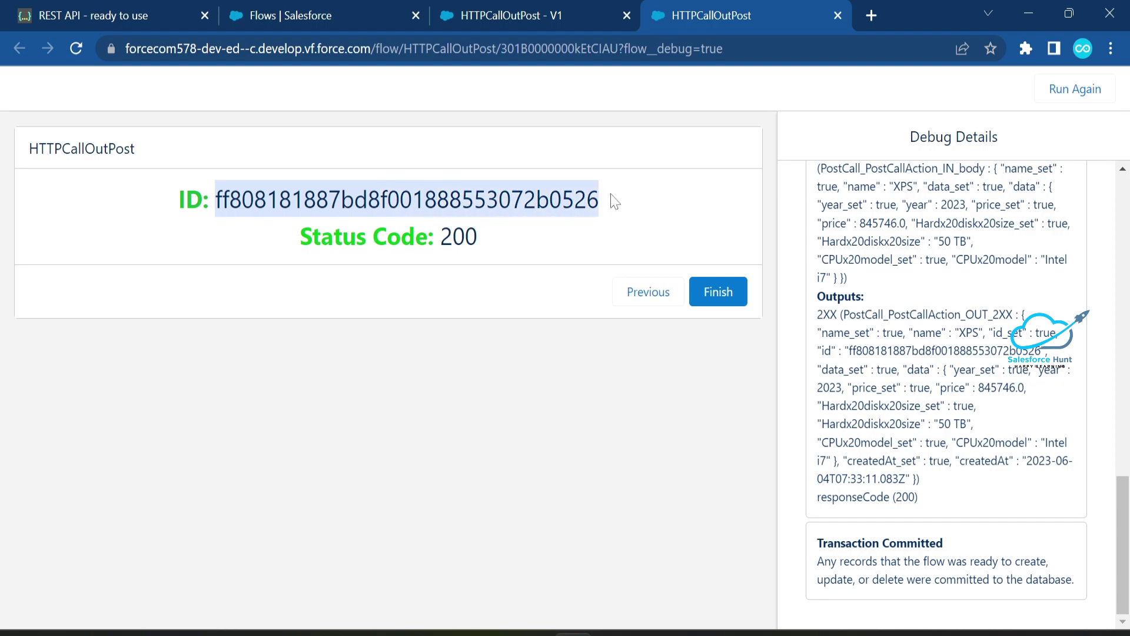
double_click(471, 238)
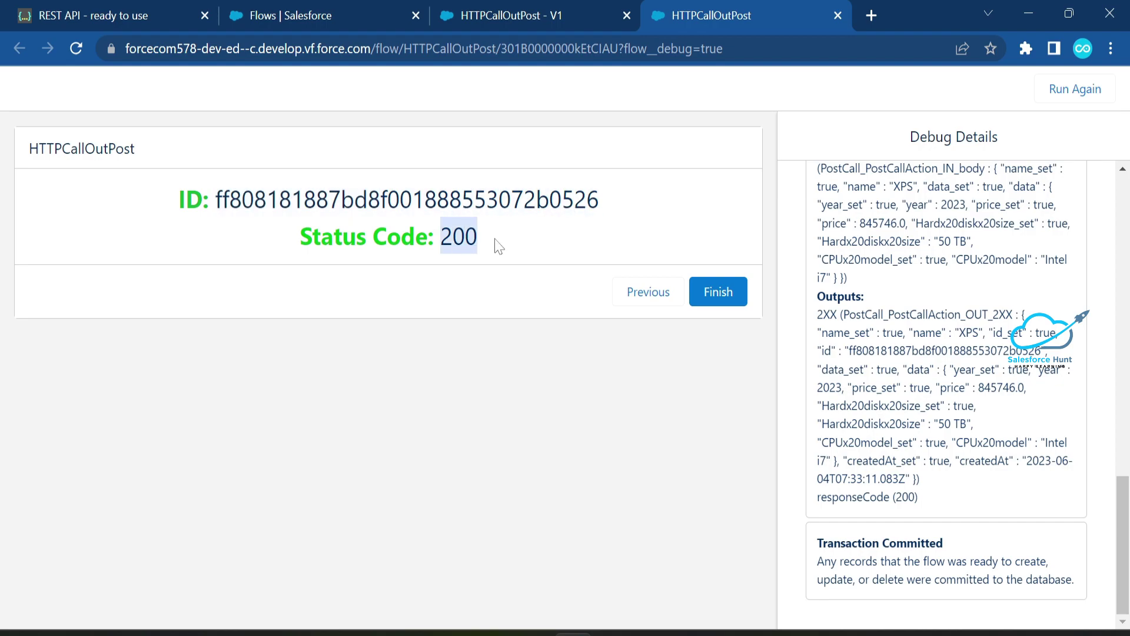
click(484, 242)
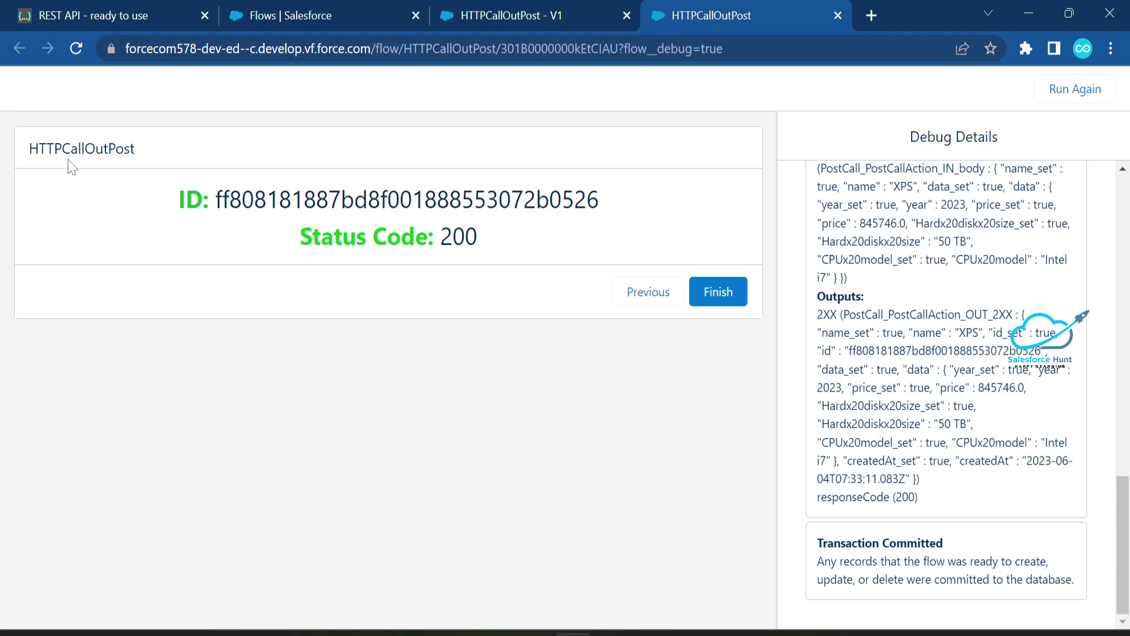
drag(177, 193, 547, 231)
click(581, 234)
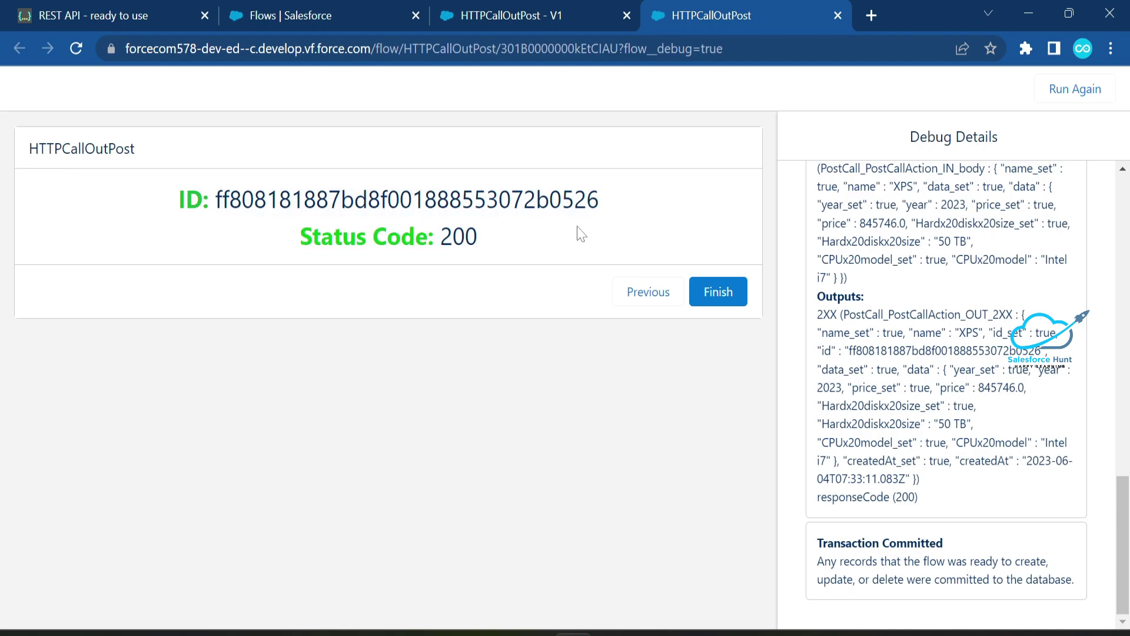